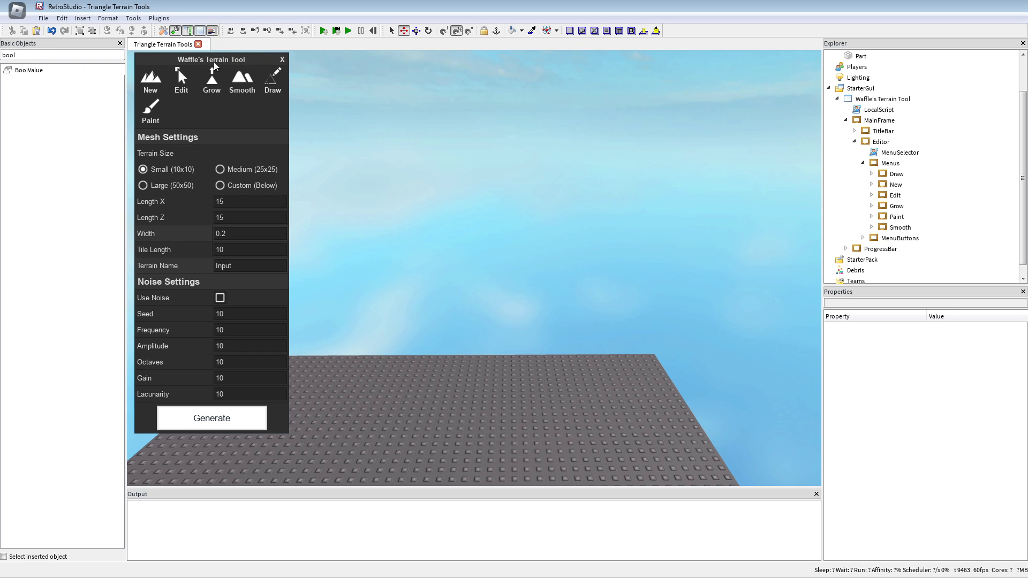
- Collapse the StarterGui tree and delete the TriangleTerrain object from Workspace
right_drag(548, 268, 557, 321)
click(838, 98)
click(837, 132)
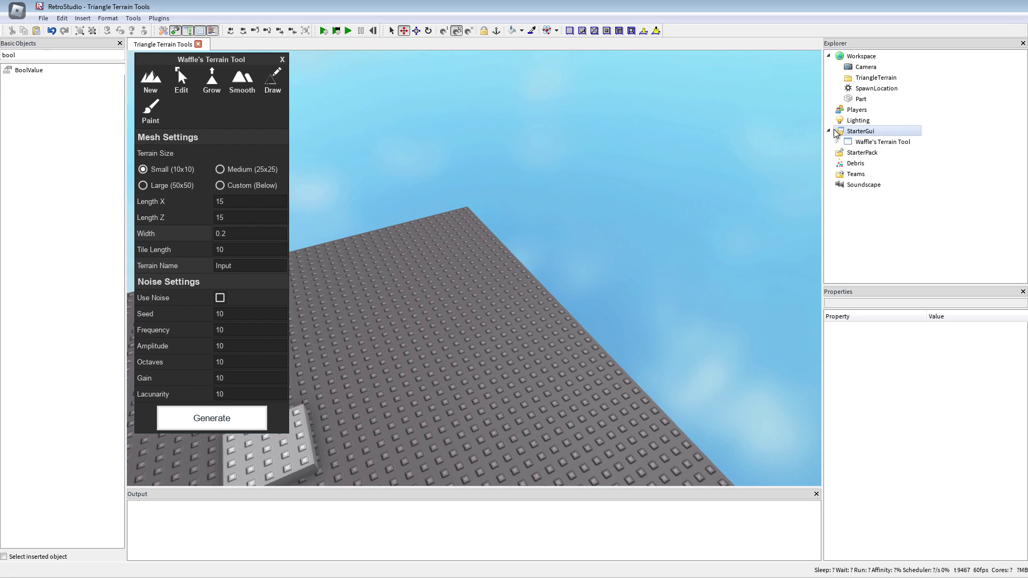
click(828, 132)
click(876, 78)
key(Delete)
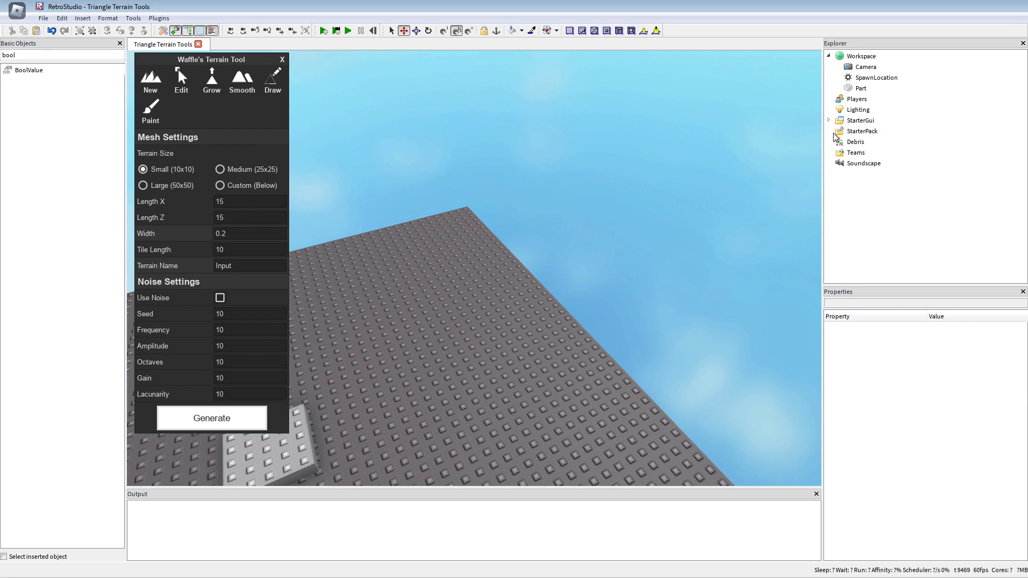
- Locate the Waffle's Terrain Tool ScreenGui inside StarterGui and view its properties
click(828, 120)
click(861, 133)
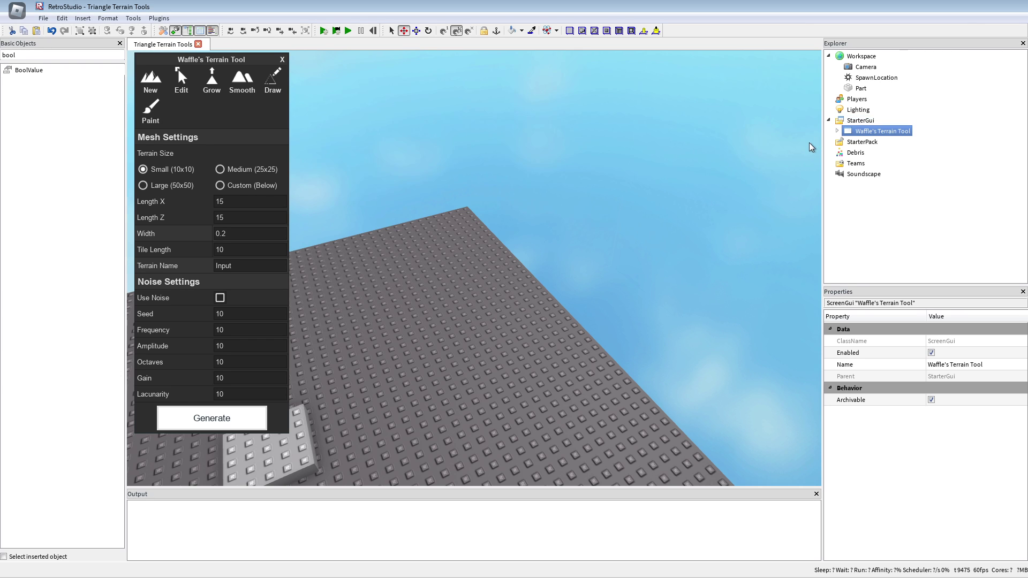
click(693, 154)
- Start a play test of the place and move the Waffle's Terrain Tool window clear of the viewport corner
right_drag(693, 154, 662, 157)
scroll(662, 157, up, 2)
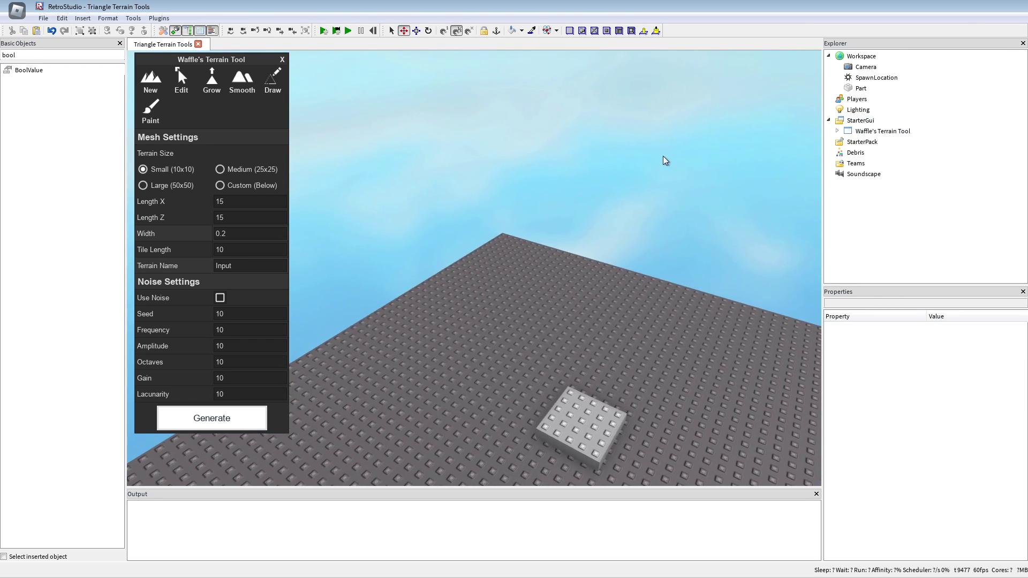
click(323, 31)
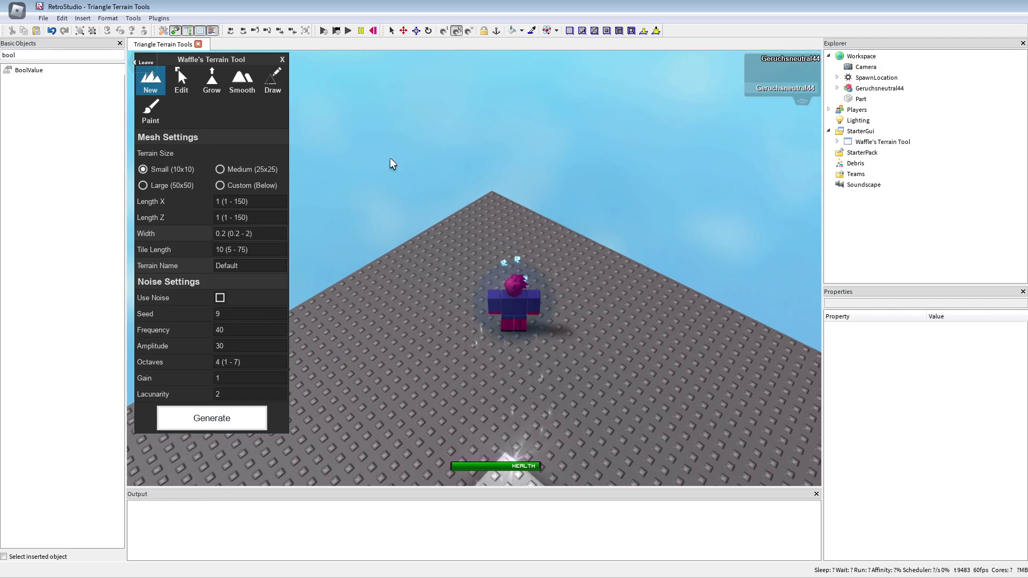
drag(205, 64, 301, 85)
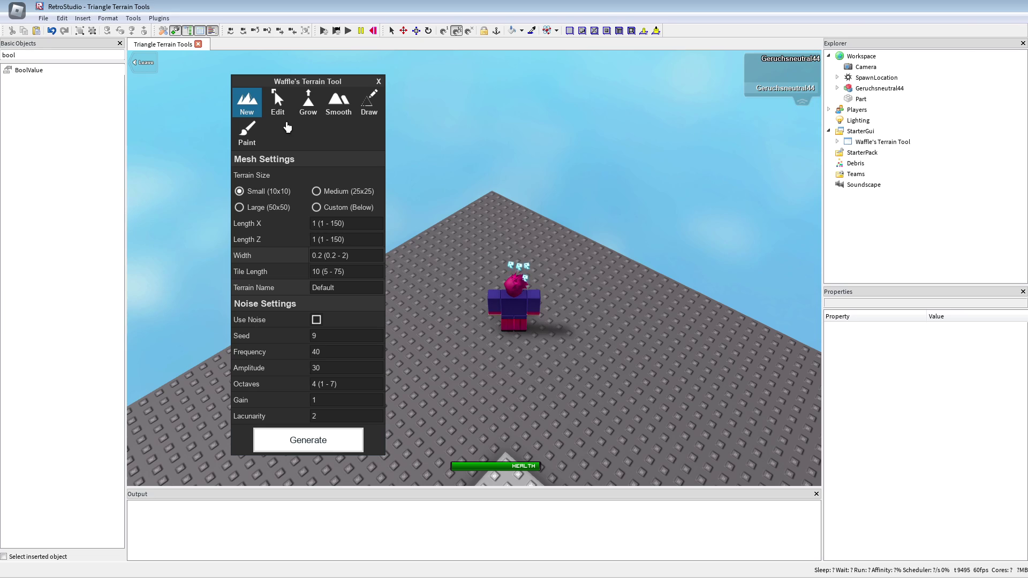
- Look through the terrain tool's Edit, Grow, Smooth, Draw and Paint modes and their settings
click(278, 103)
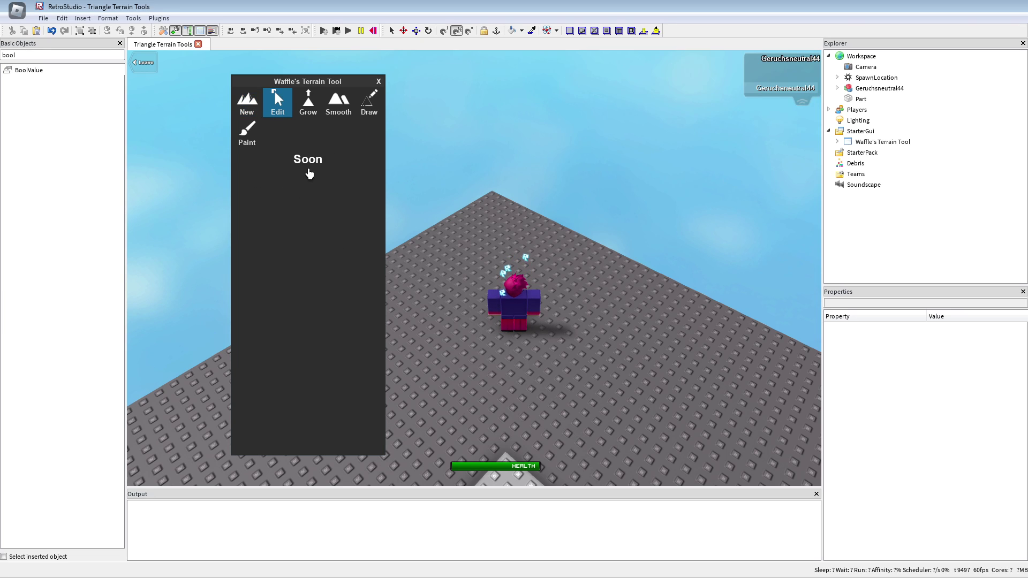
click(307, 103)
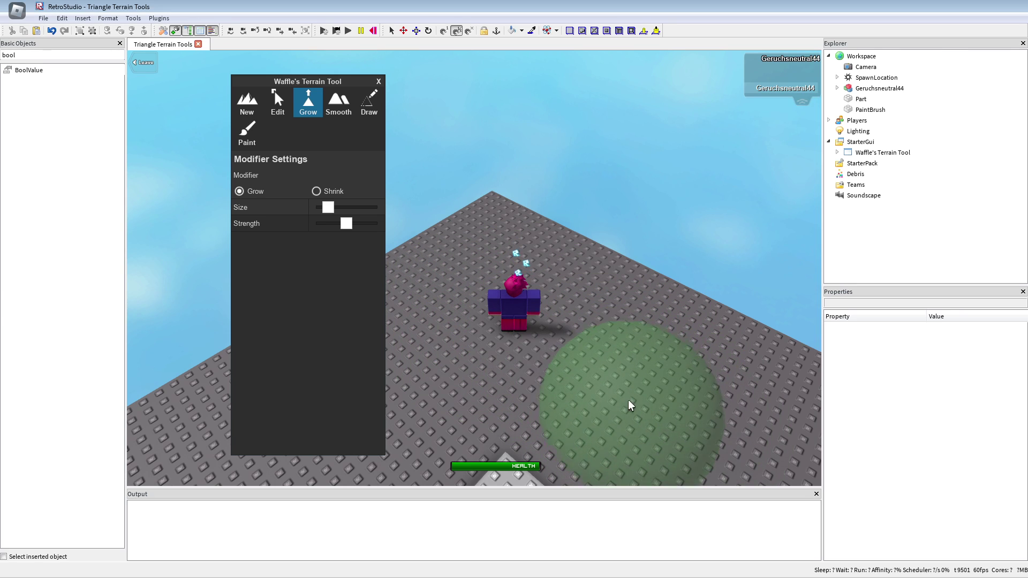
click(338, 105)
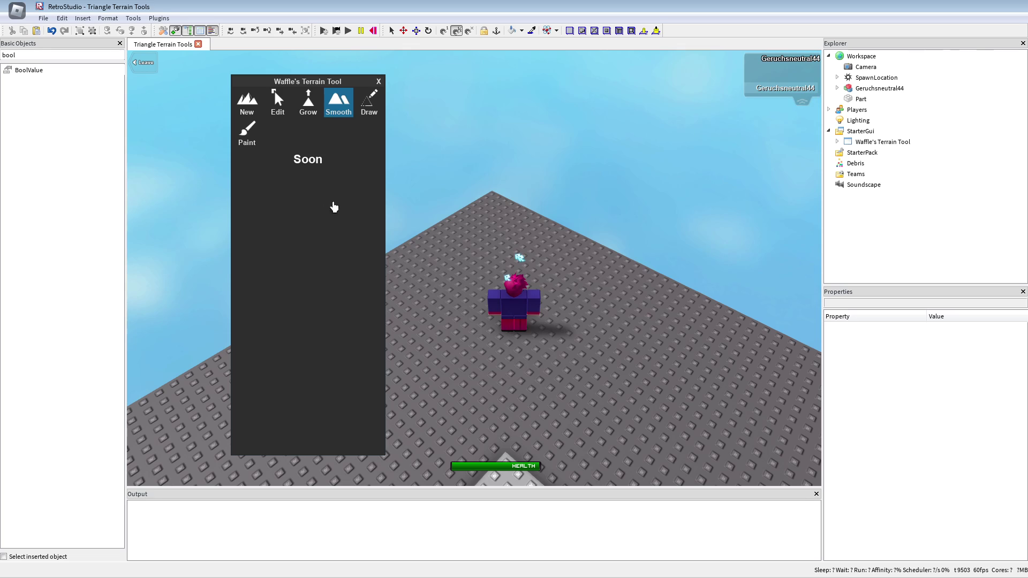
click(369, 105)
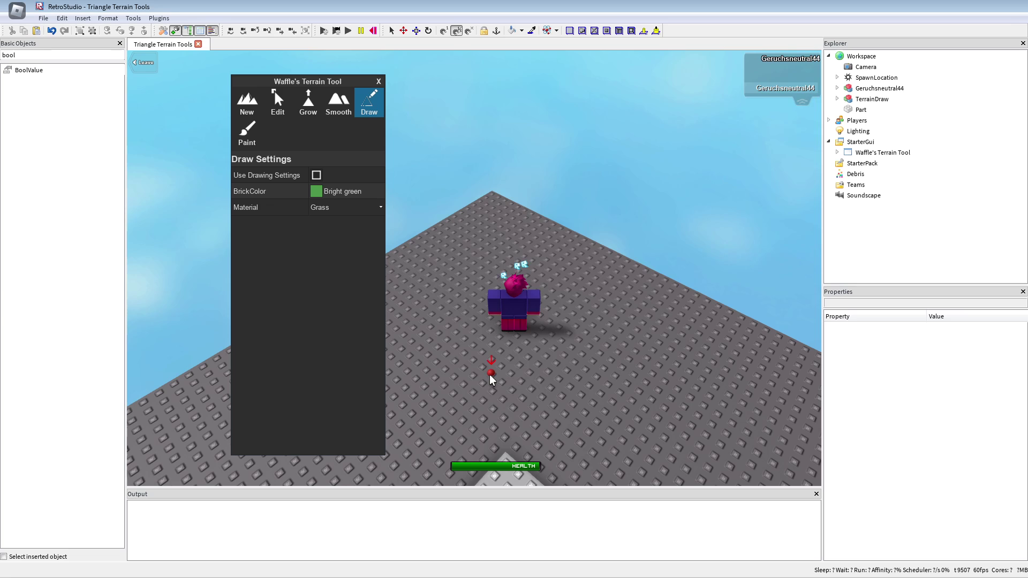
scroll(490, 374, up, 4)
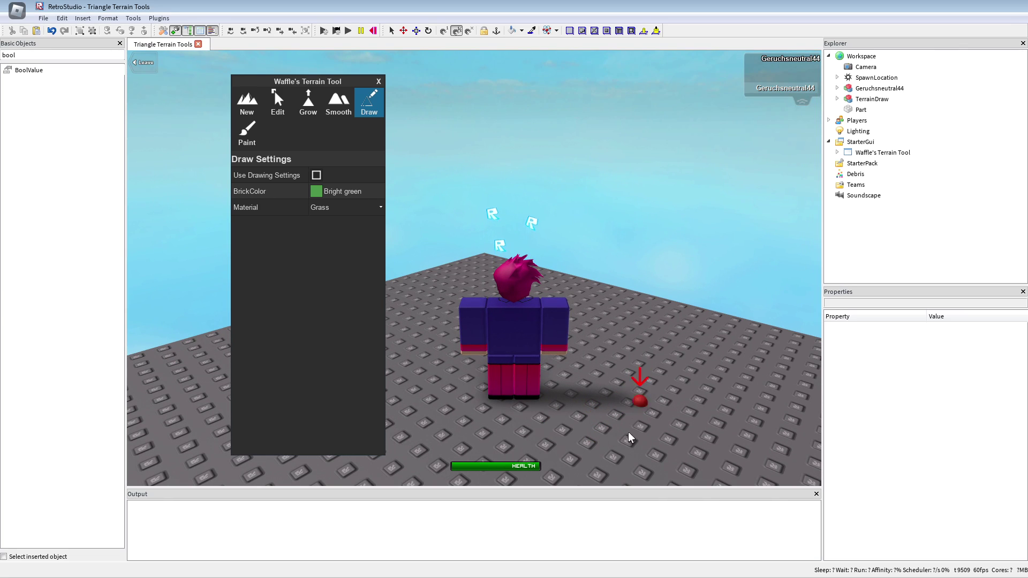
click(247, 131)
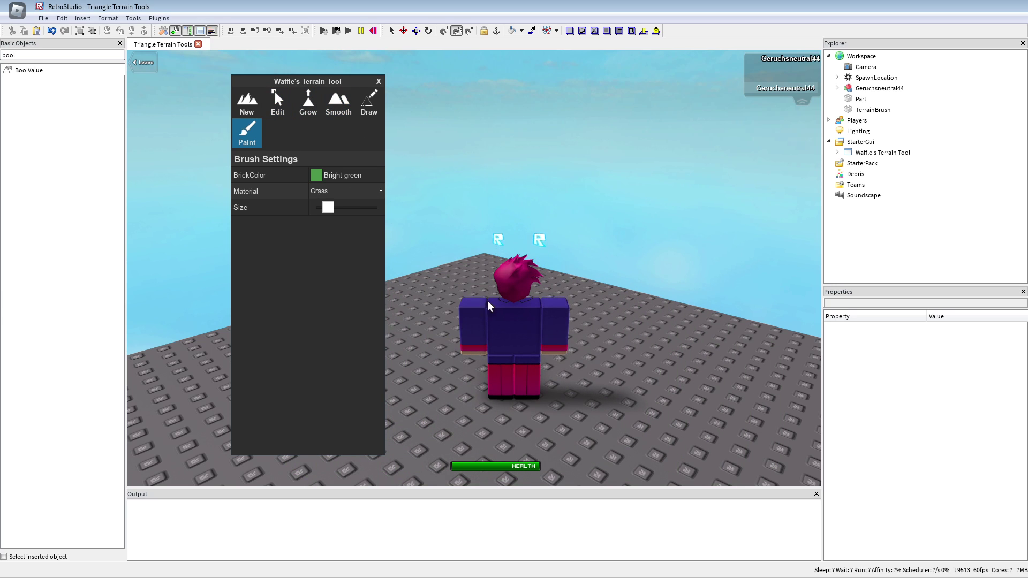
mouse_move(487, 301)
right_down()
mouse_move(488, 321)
mouse_move(450, 321)
right_up()
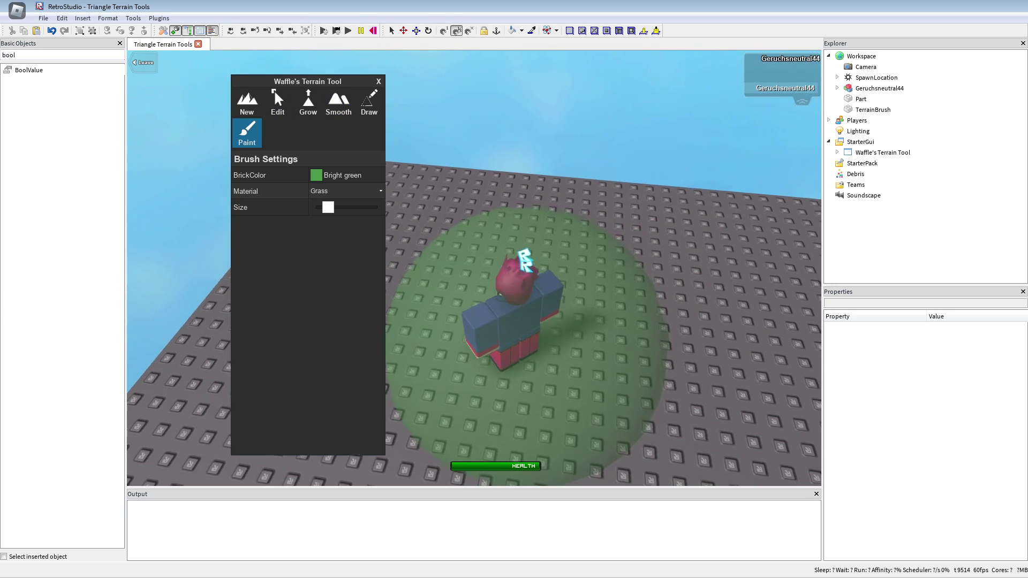
- In the New terrain settings, choose the Custom terrain size with Length X 35 and Length Z 35
click(247, 103)
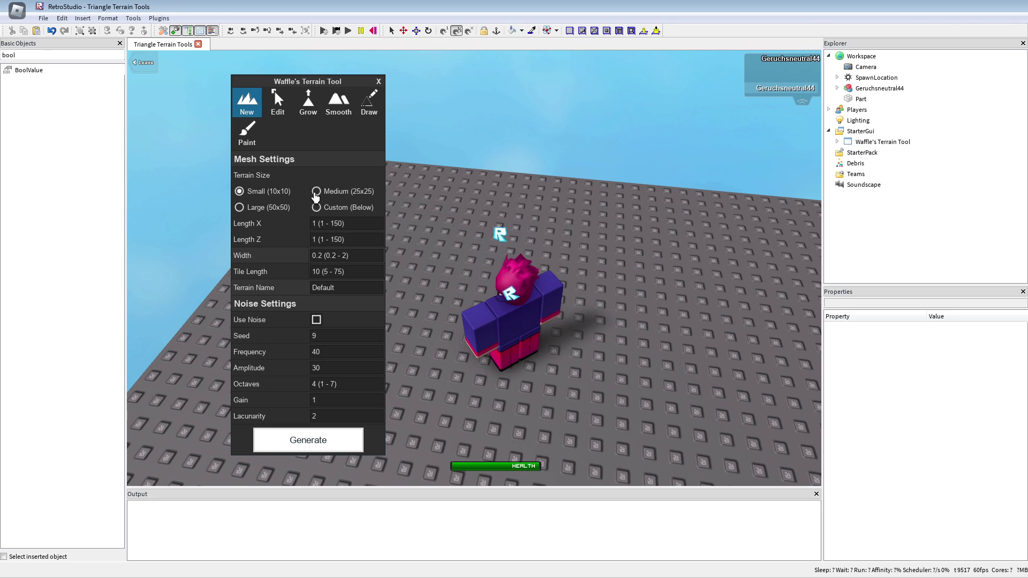
click(240, 191)
click(239, 207)
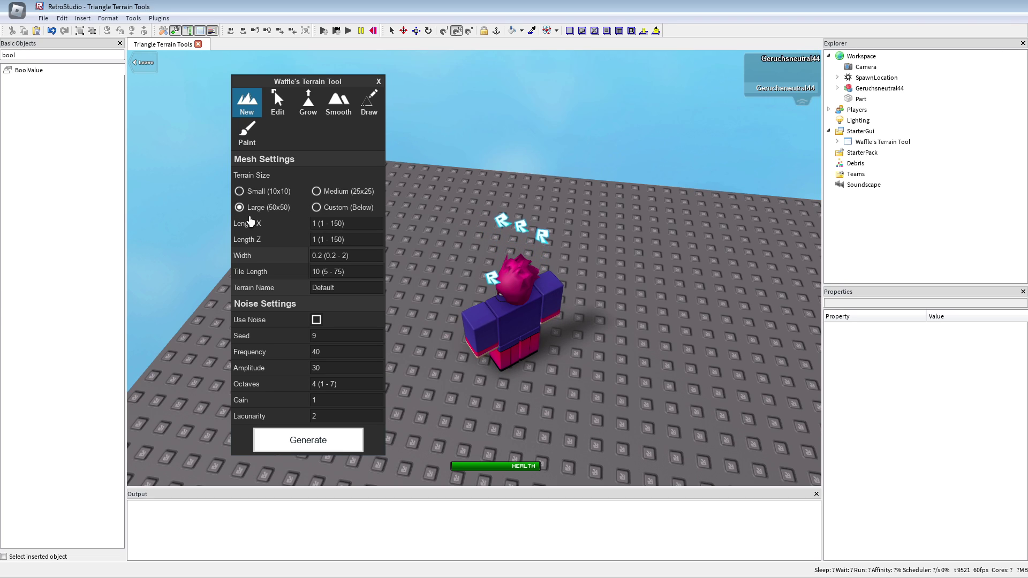
click(317, 208)
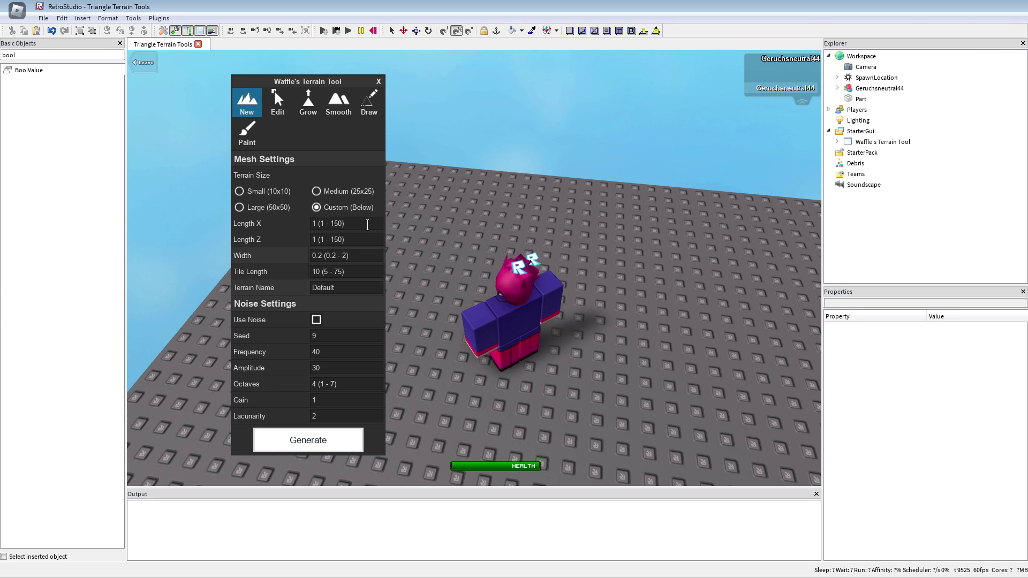
click(340, 223)
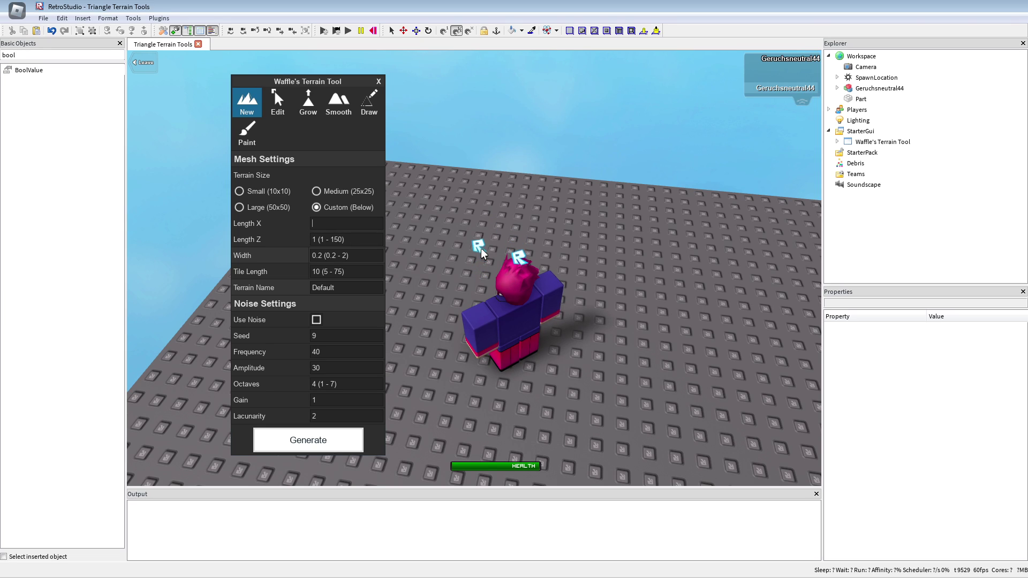
text(35)
key(Return)
click(380, 241)
text(35)
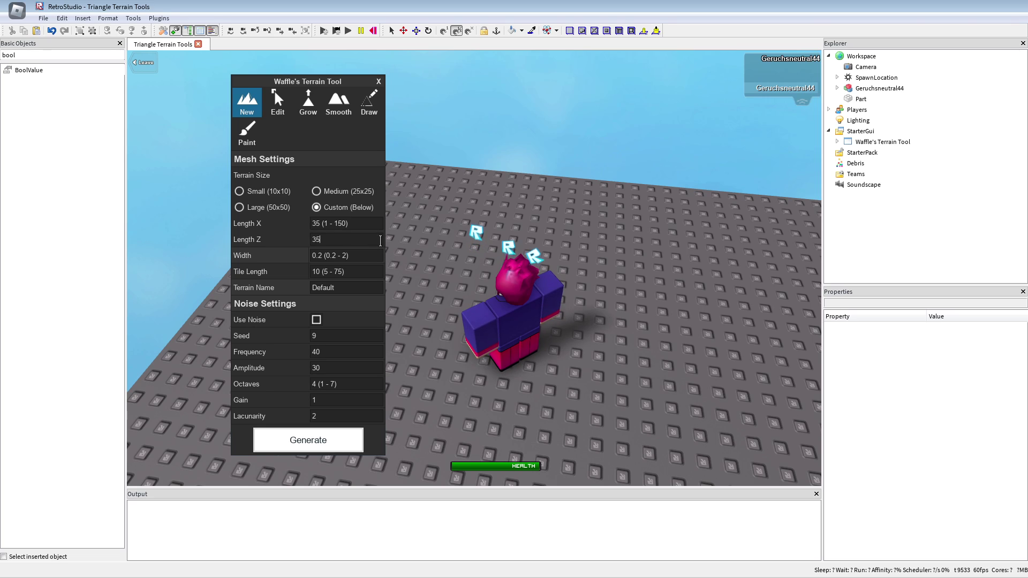
key(Return)
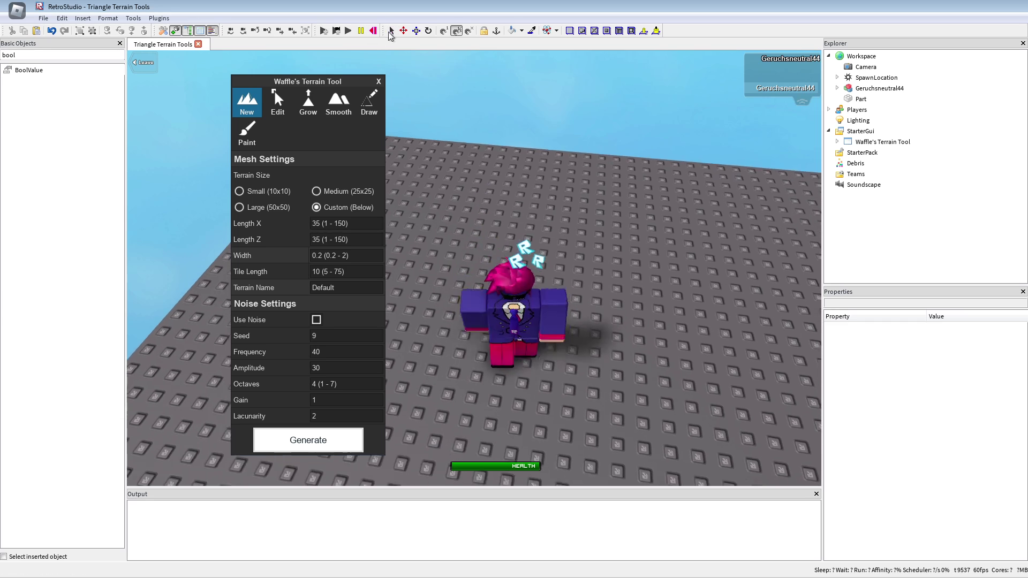
- Search the basic objects for "part" and insert a Part into Workspace
double_click(39, 58)
text(part)
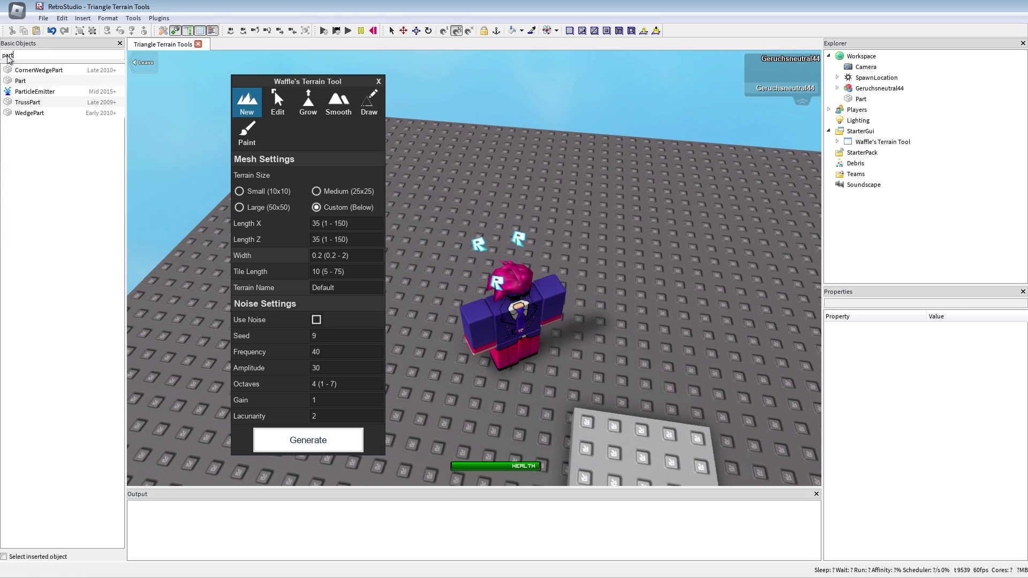
click(20, 80)
scroll(606, 212, down, 3)
key(w)
right_drag(606, 212, 721, 119)
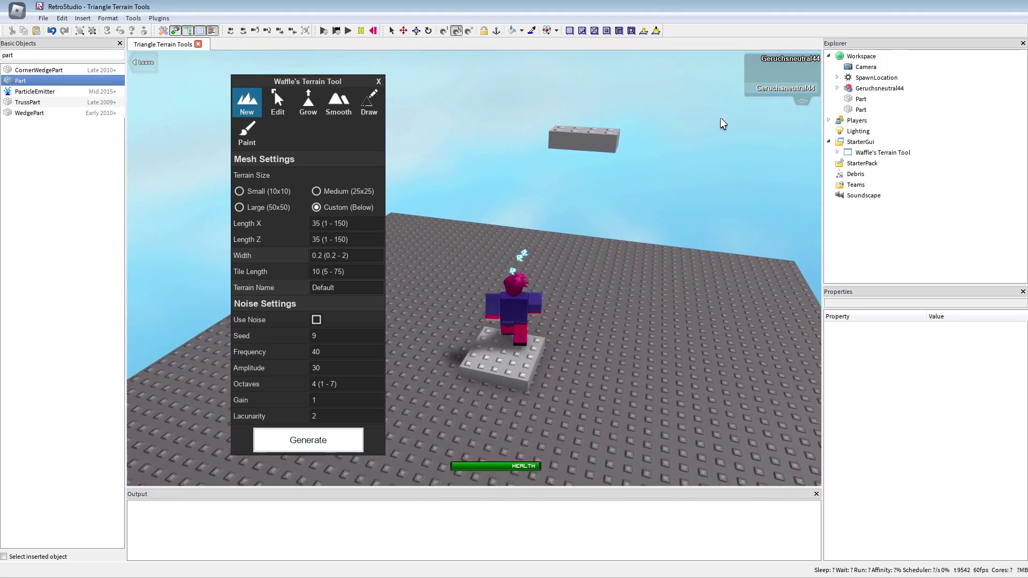
- Try to set the newly inserted part's height to .2 in its Size property
click(859, 100)
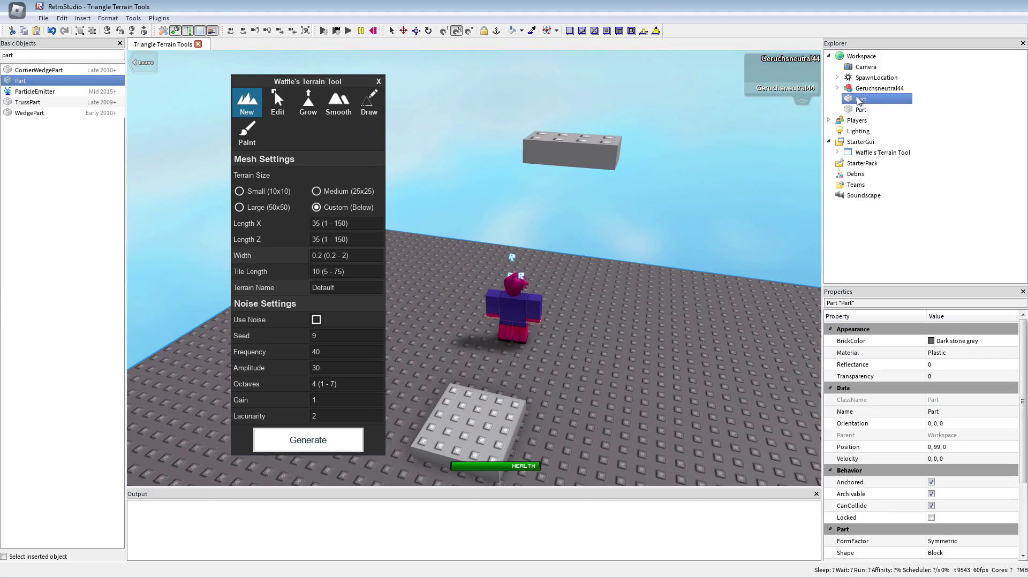
click(860, 110)
scroll(945, 461, down, 3)
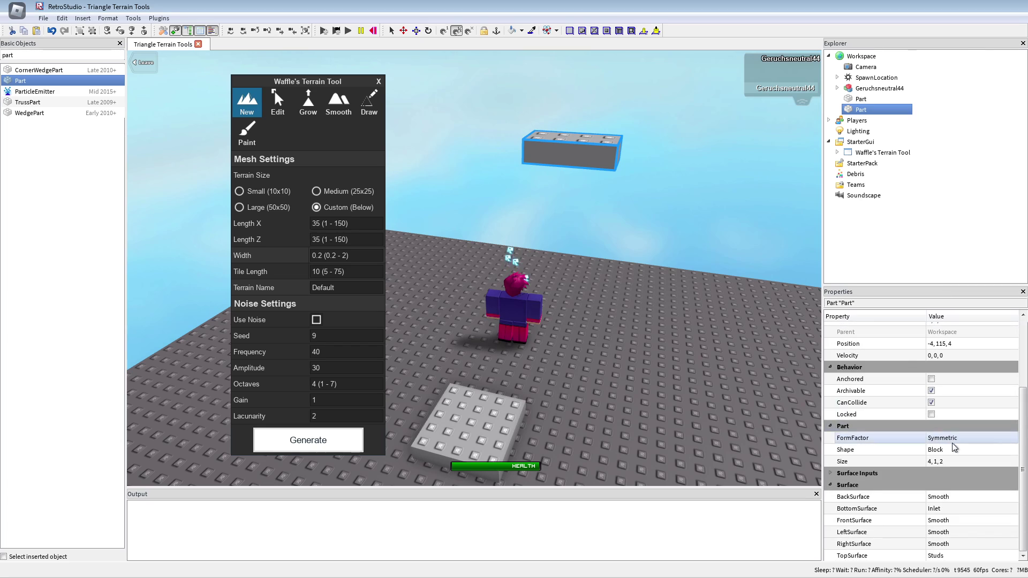
click(945, 461)
key(Left)
key(Left)
key(Left)
key(Left)
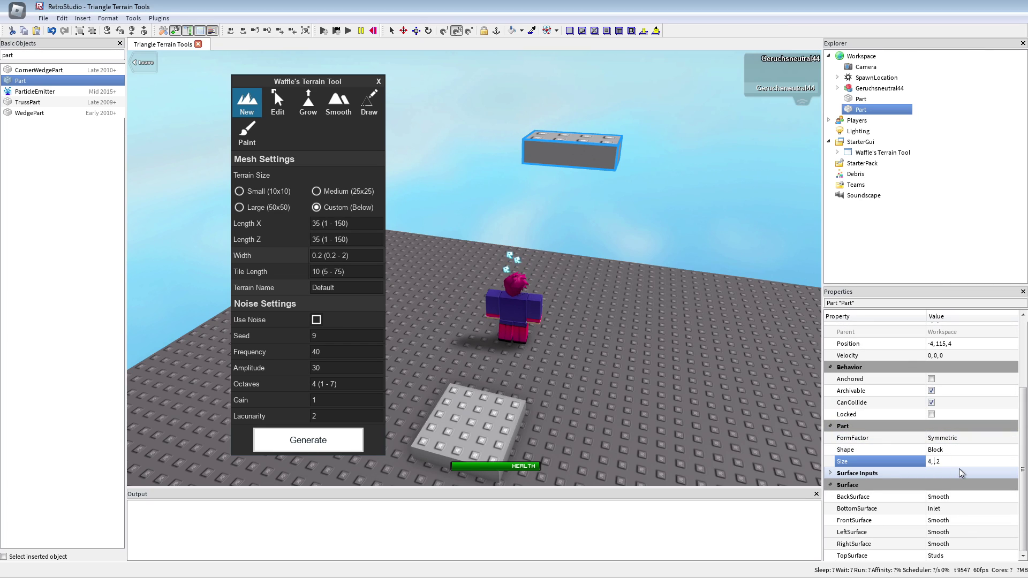
text(.2)
key(Return)
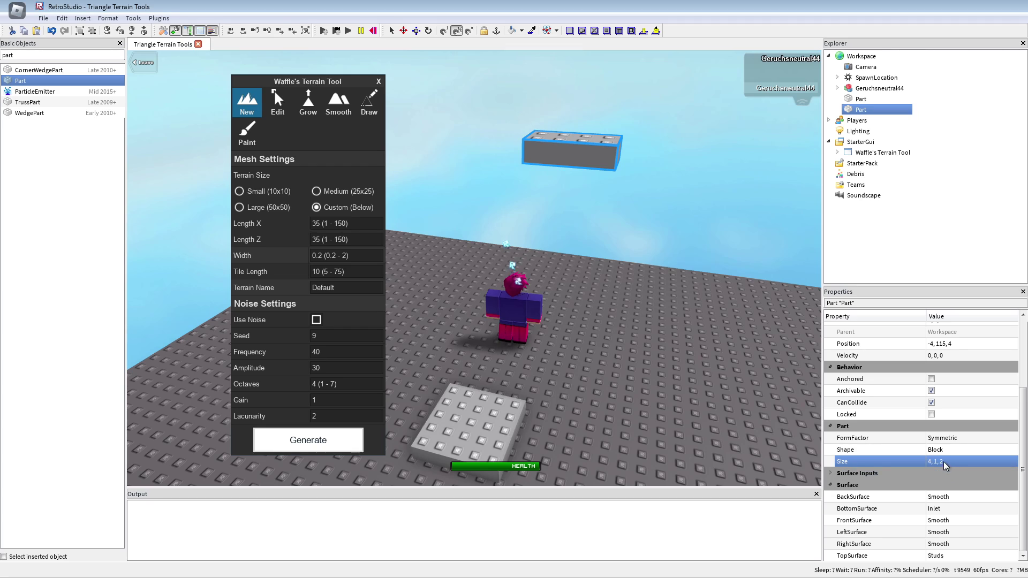
- Give the inserted part a Custom FormFactor and a size of 4, 0.2, 2, and delete it from Workspace
click(947, 439)
click(947, 438)
click(943, 461)
click(937, 463)
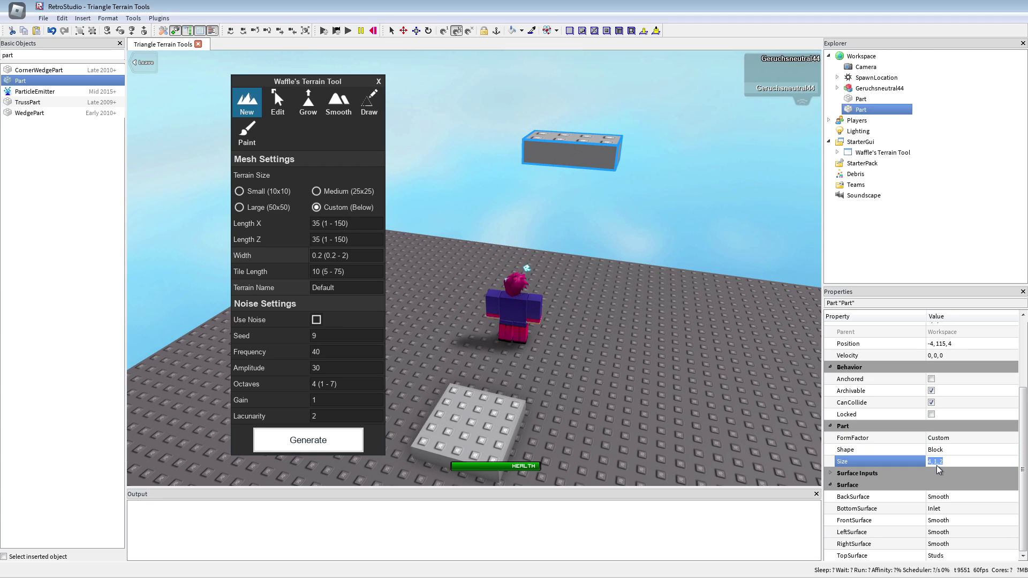
click(937, 464)
text(0.2)
key(Return)
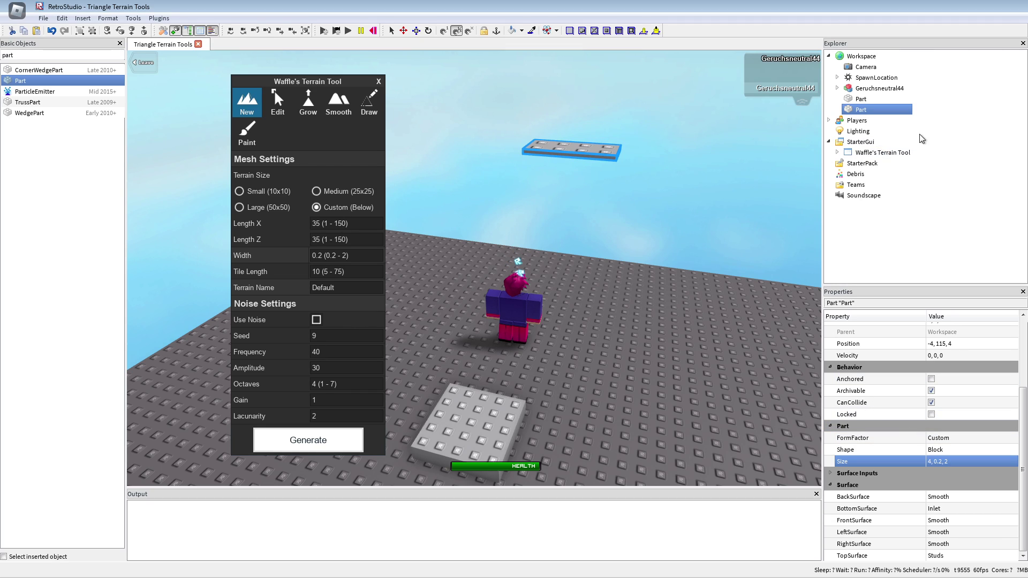
key(Delete)
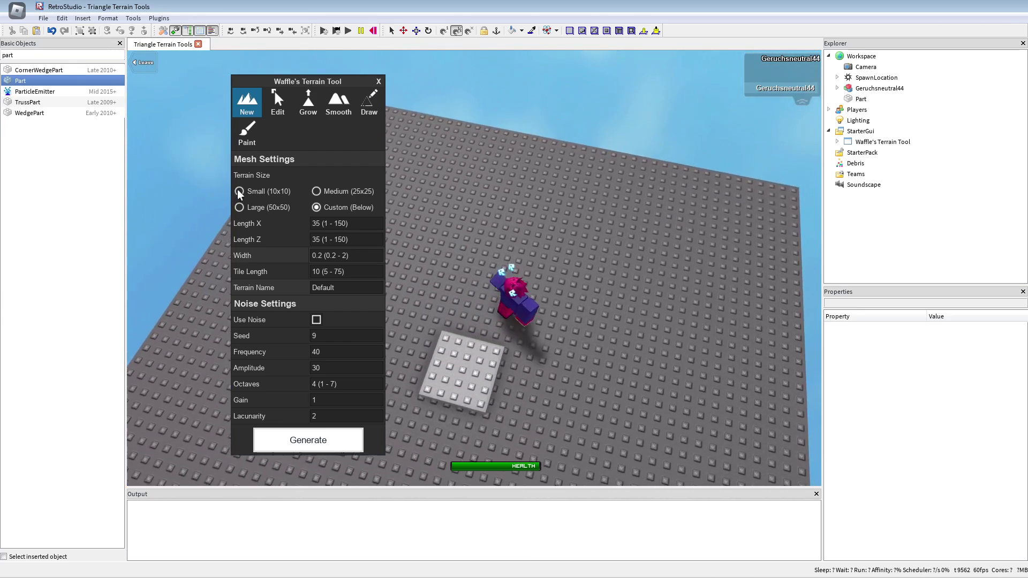
- Generate a new terrain with the Small (10x10) size
click(238, 191)
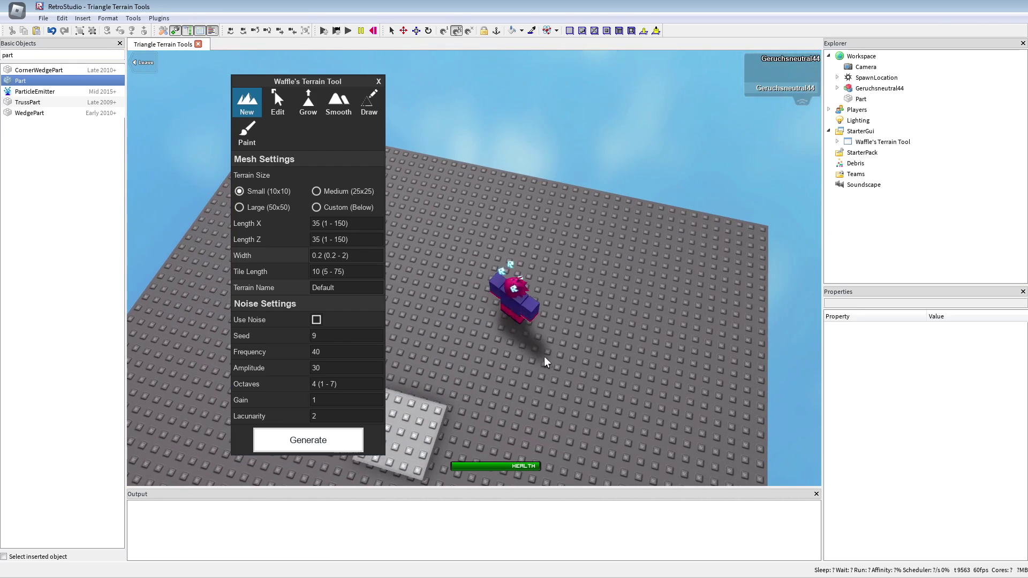
click(319, 442)
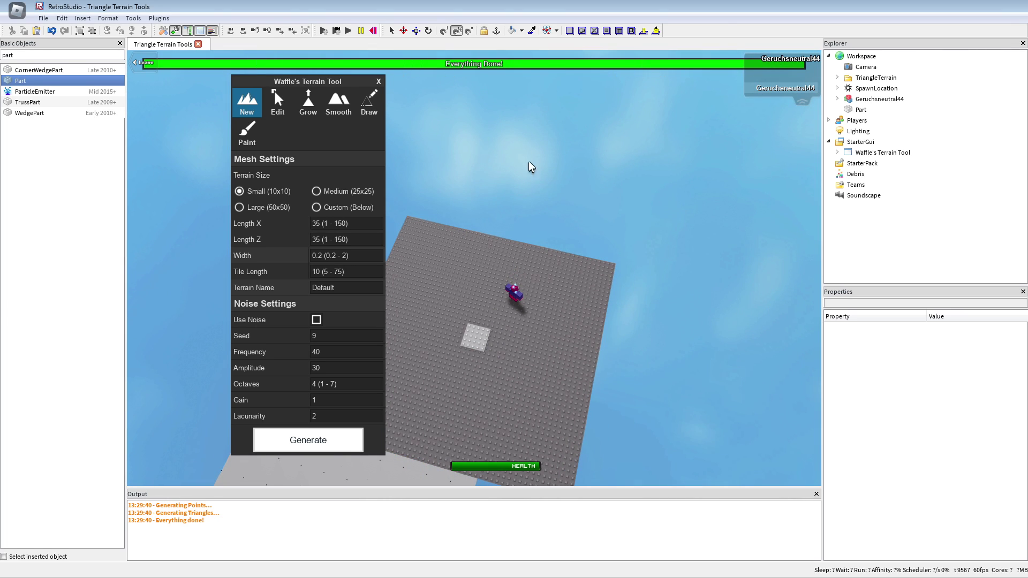
- Walk the character onto the generated terrain and examine its tiles and corner points from above and from the side
scroll(529, 163, down, 5)
right_drag(528, 162, 430, 258)
key(w)
key(a)
right_drag(590, 423, 536, 423)
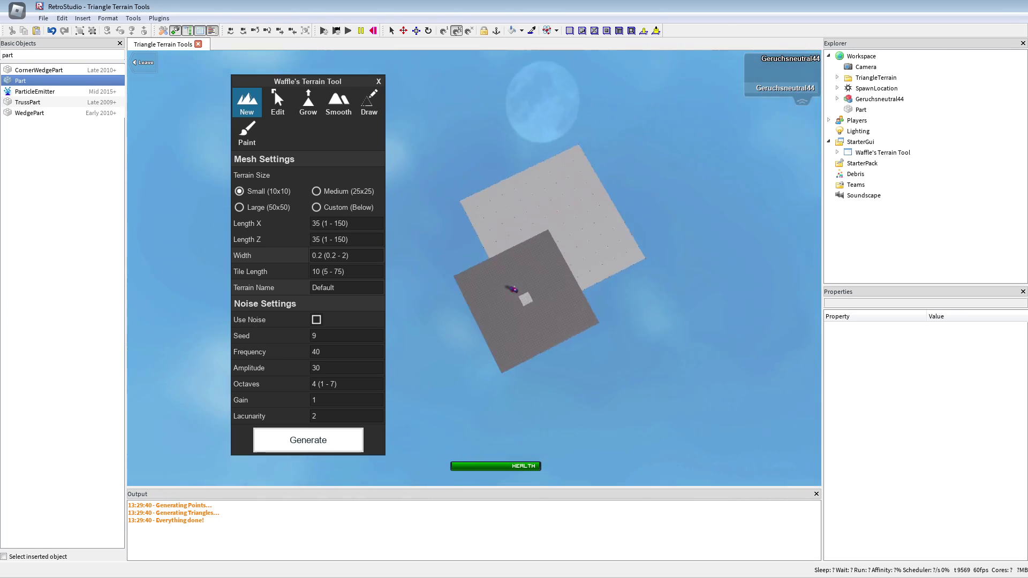
right_drag(697, 294, 570, 294)
key(d)
key(s)
right_drag(482, 397, 460, 321)
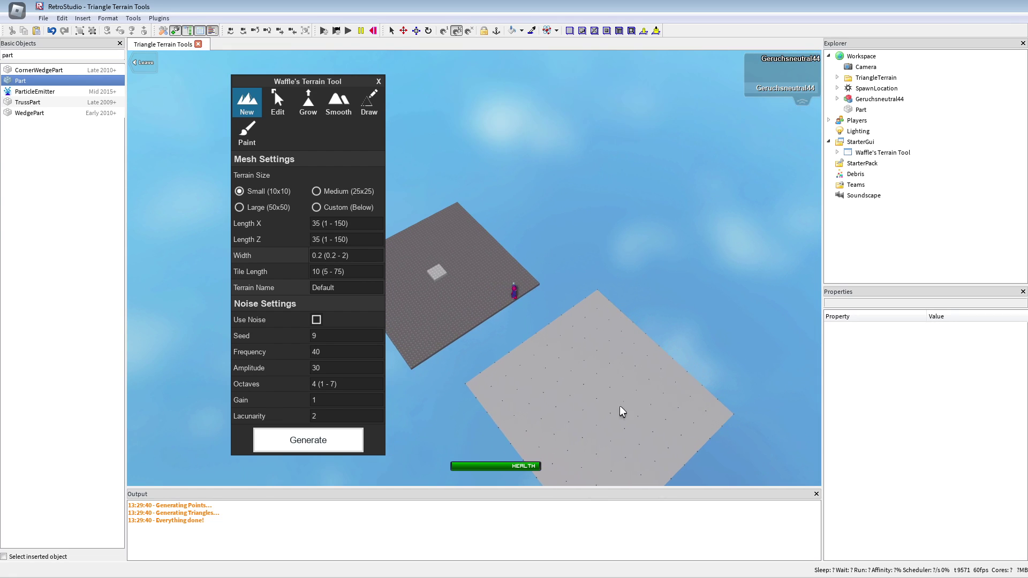
scroll(627, 418, up, 3)
scroll(516, 306, up, 5)
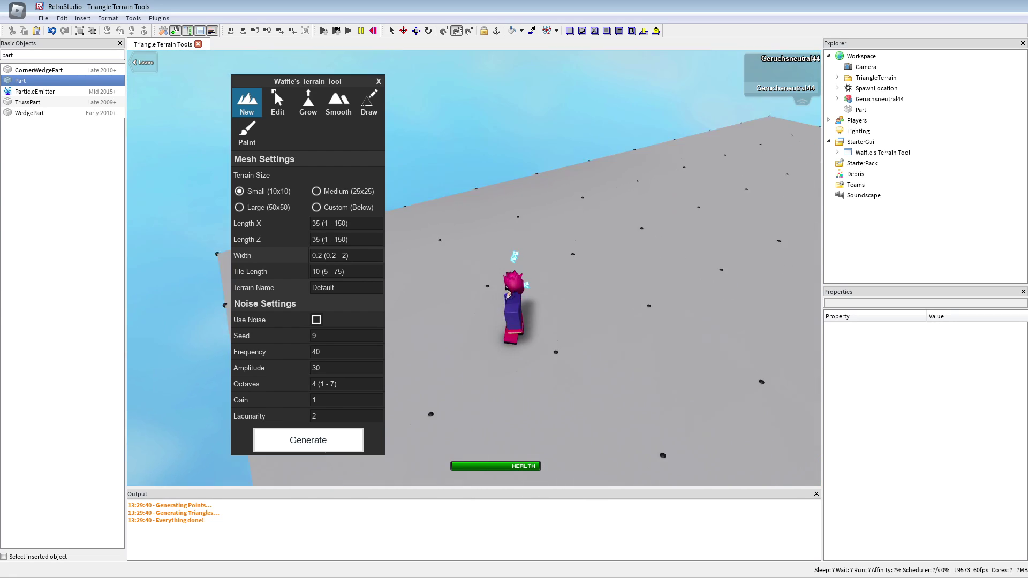
right_drag(517, 305, 536, 209)
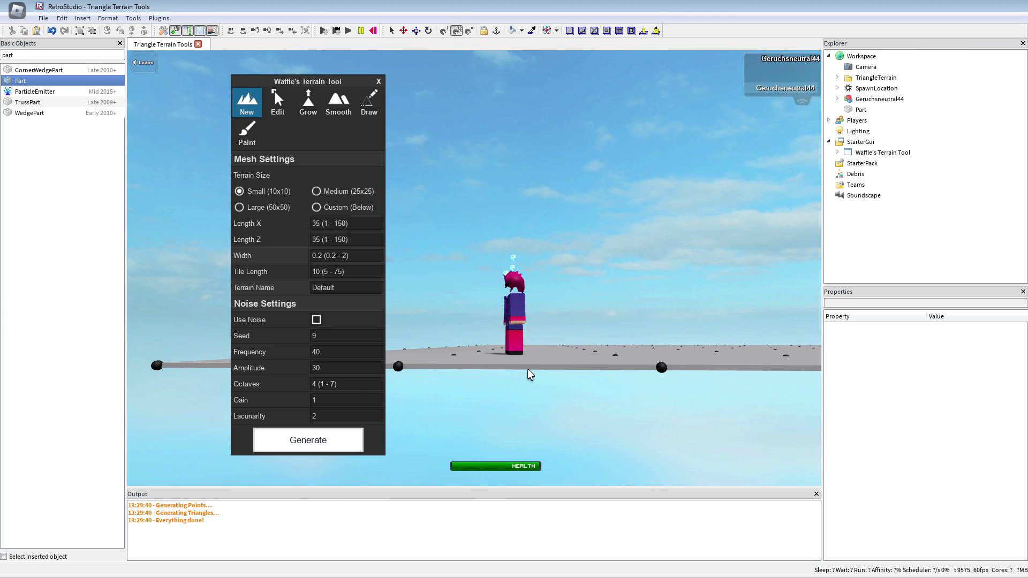
right_drag(533, 332, 527, 433)
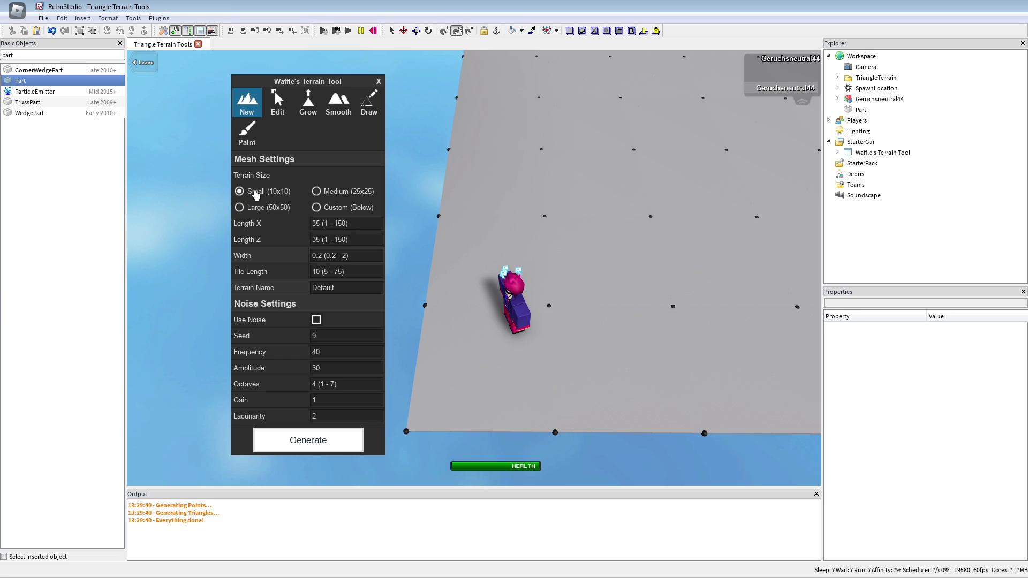
- Inspect the TriangleTerrain folder in Workspace by expanding its Default model and selecting the TriangleRender script
click(838, 77)
click(867, 79)
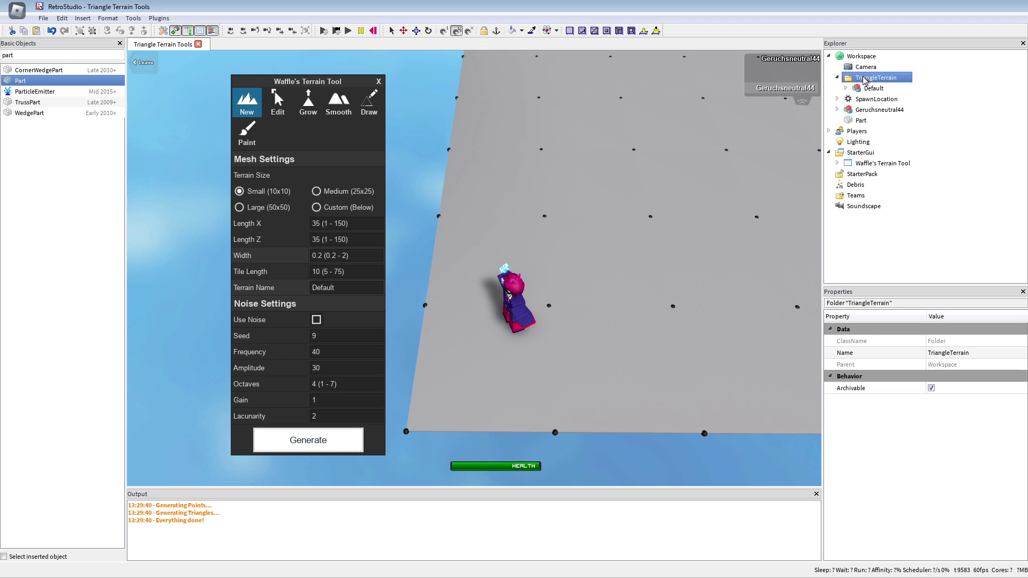
click(873, 89)
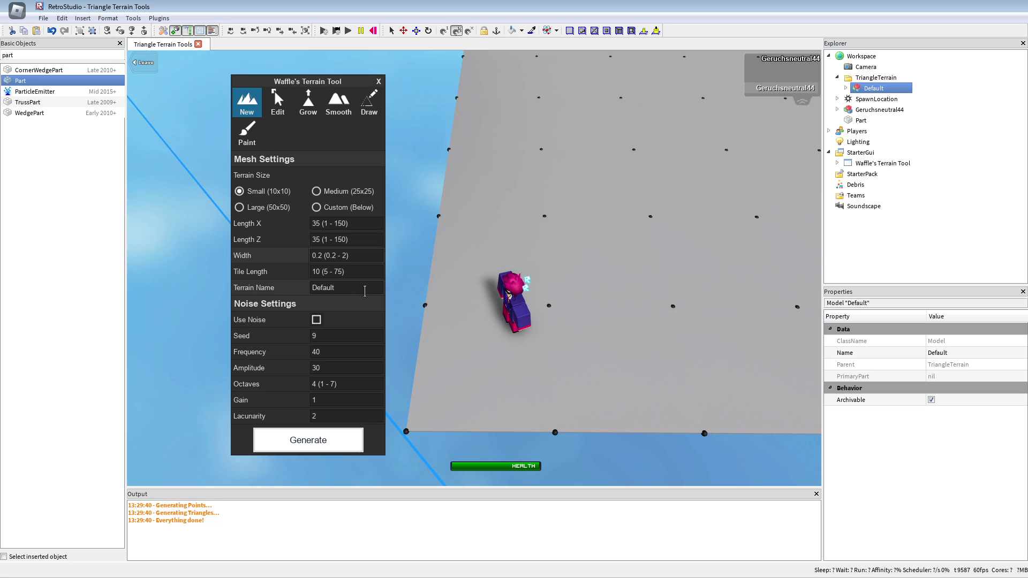
click(846, 89)
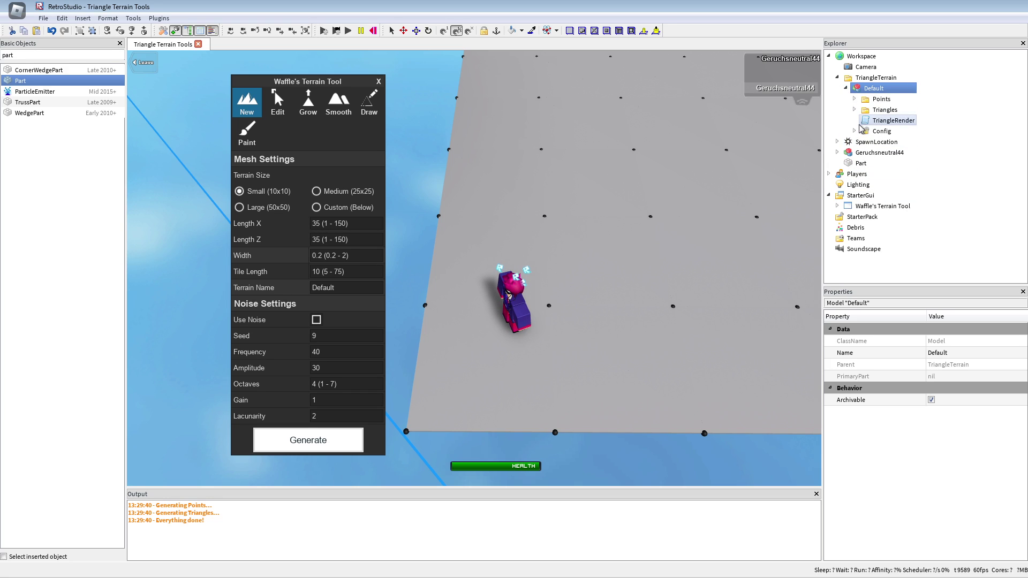
click(856, 130)
click(855, 131)
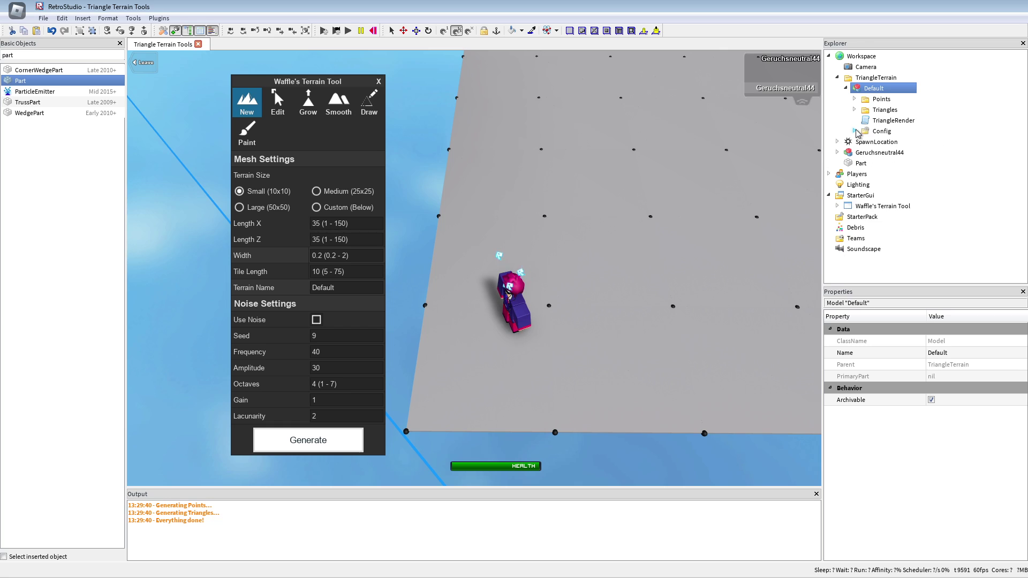
click(893, 121)
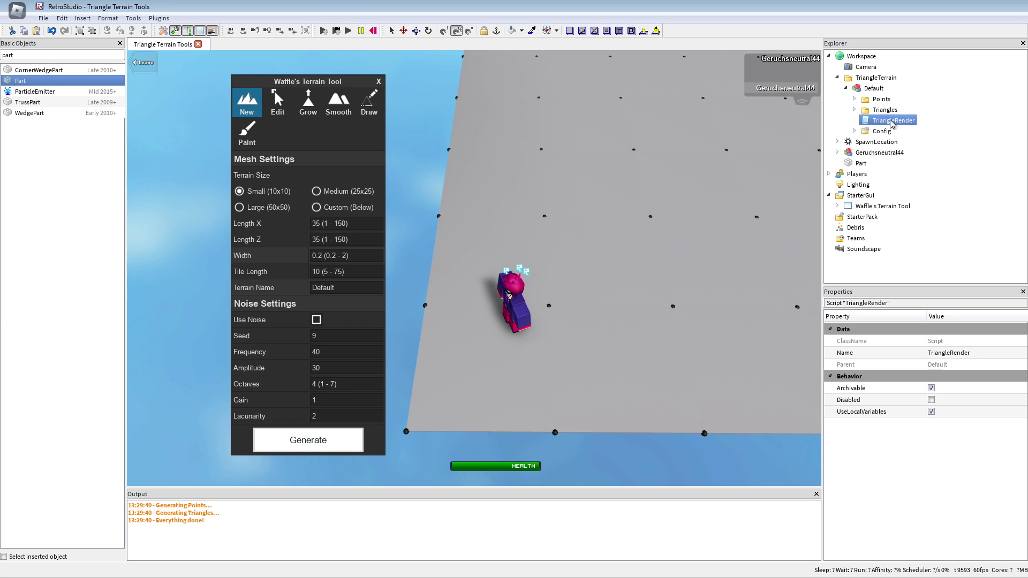
- Look inside the Triangles and Points folders of the Default model, selecting individual Point parts to locate them on the terrain
right_drag(610, 224, 493, 276)
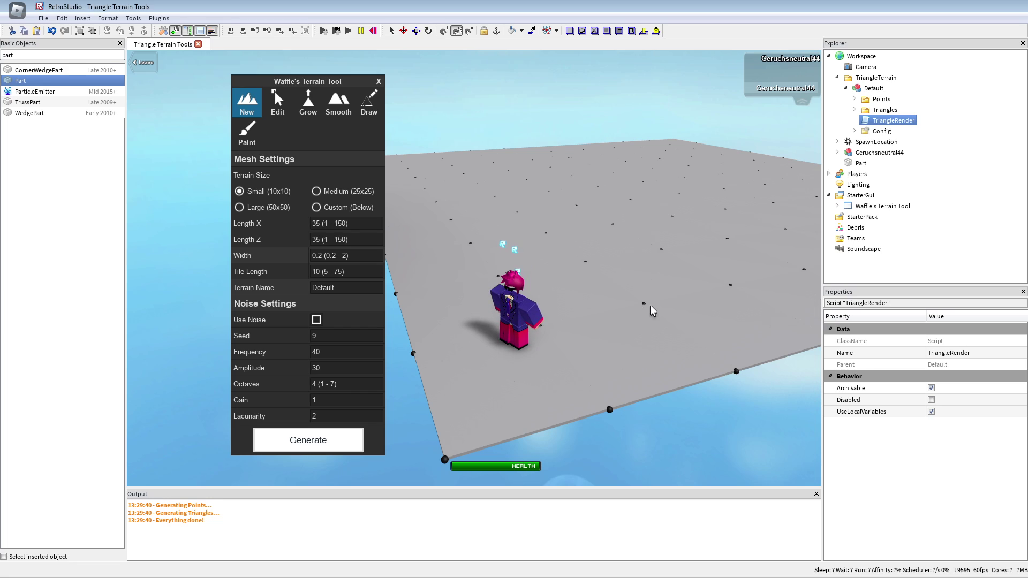
click(855, 109)
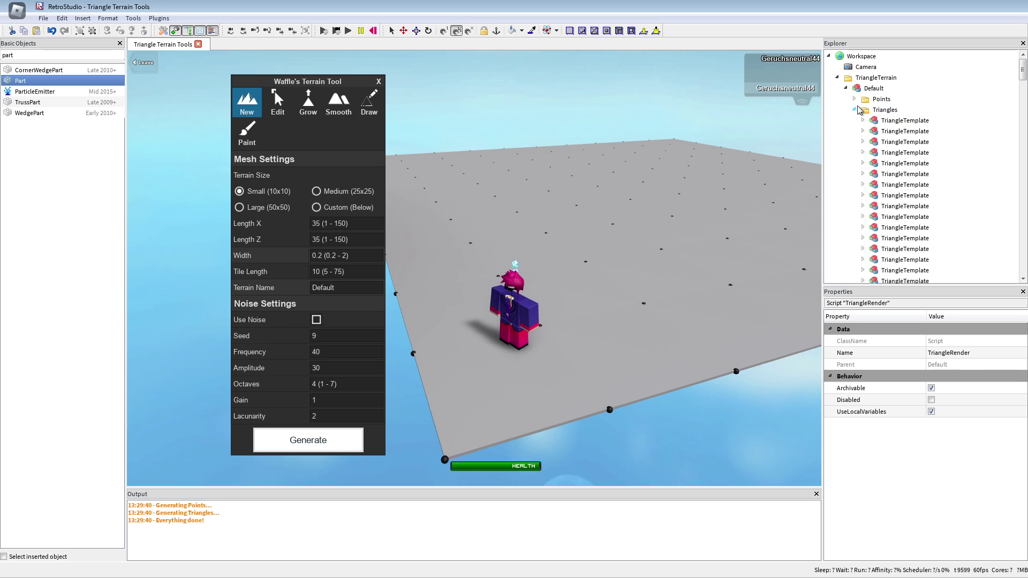
click(855, 100)
click(887, 110)
right_drag(459, 225, 466, 316)
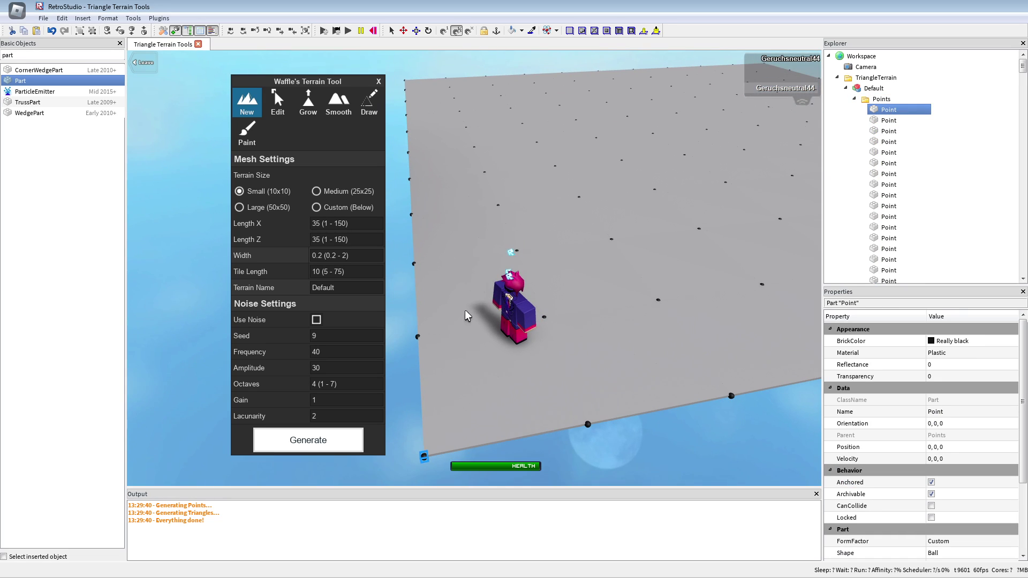
click(886, 164)
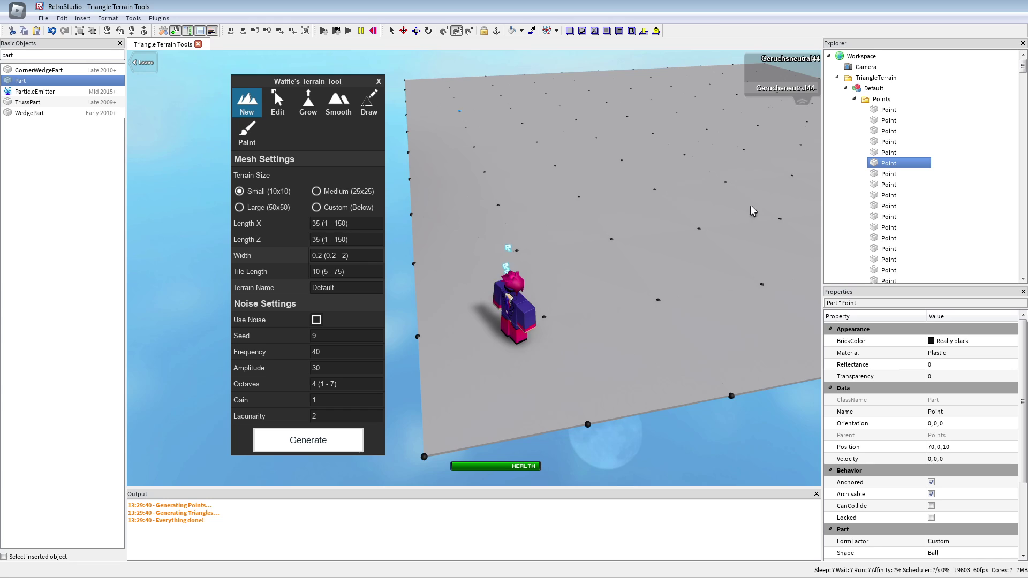
mouse_move(753, 211)
right_down()
mouse_move(819, 209)
mouse_move(785, 209)
mouse_move(756, 190)
right_up()
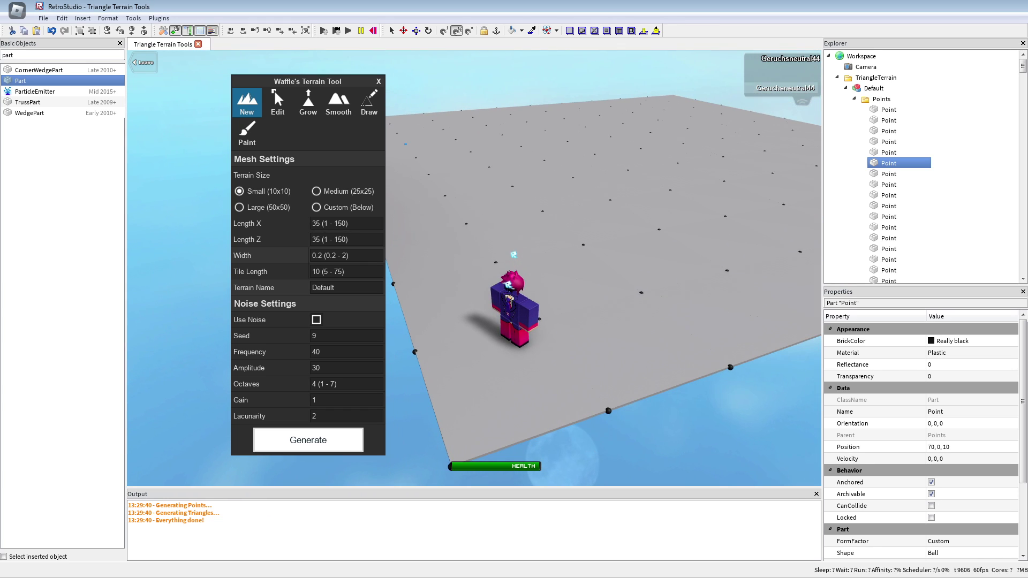
- Collapse the Points folder and select the first TriangleTemplate with the Move tool to locate it at the terrain's corner
click(855, 99)
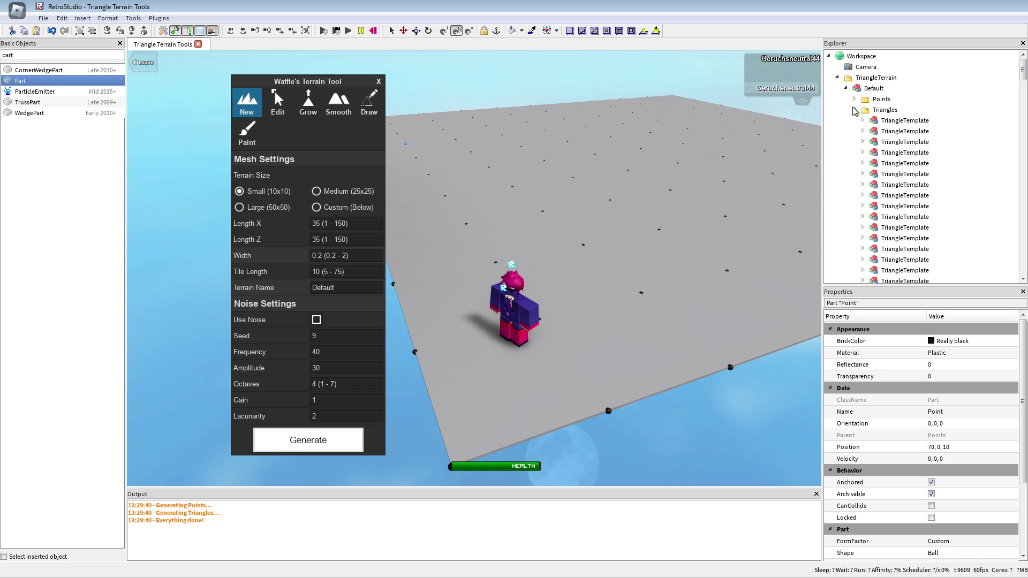
click(886, 121)
right_drag(650, 207, 620, 216)
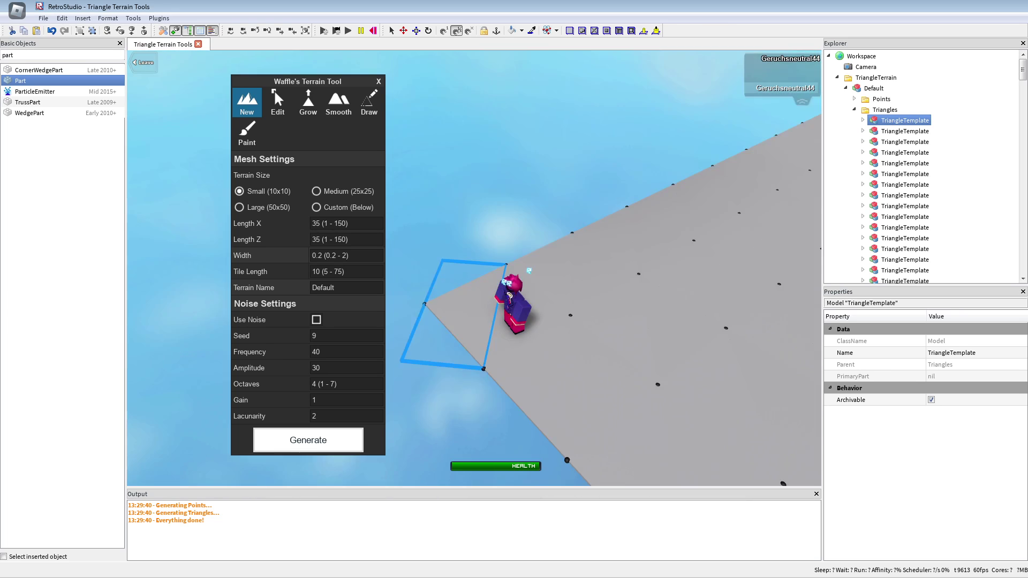
click(404, 30)
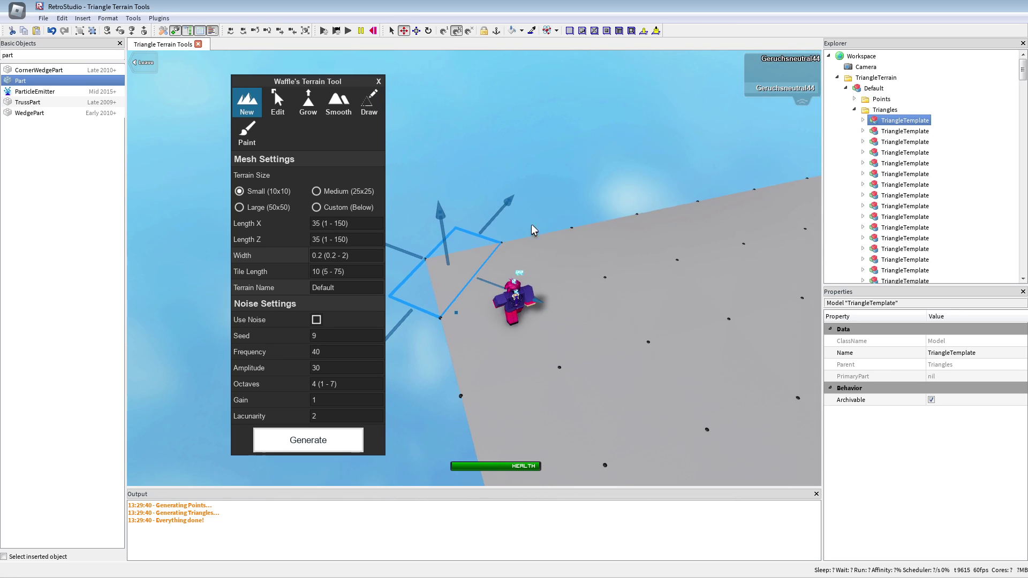
- Set the BrickColor of Wedge1 and Wedge0 in the first TriangleTemplate to teal and collapse the model
click(862, 121)
click(892, 152)
shift+click(895, 162)
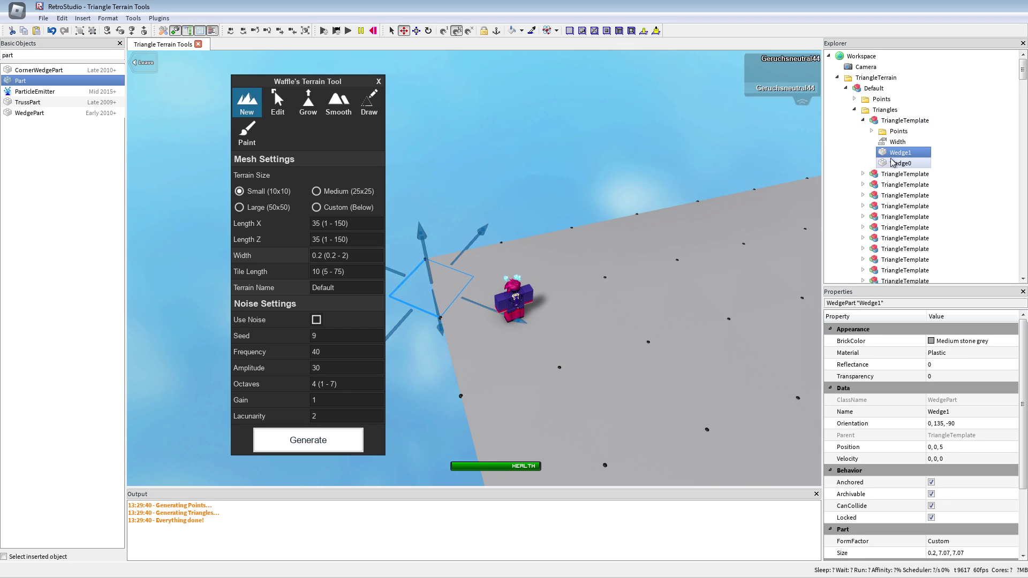
click(933, 343)
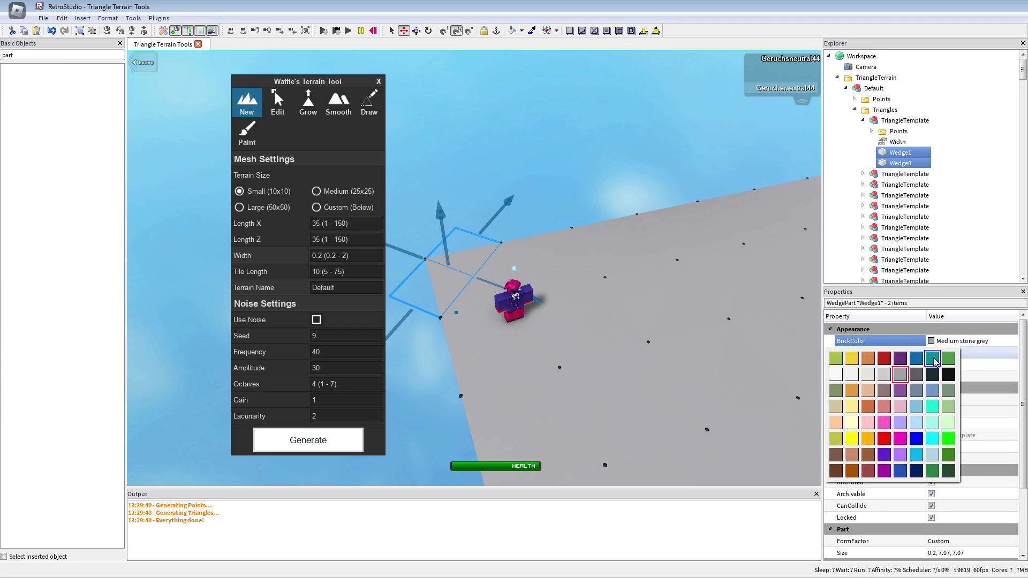
click(932, 358)
click(570, 106)
right_drag(570, 105, 479, 293)
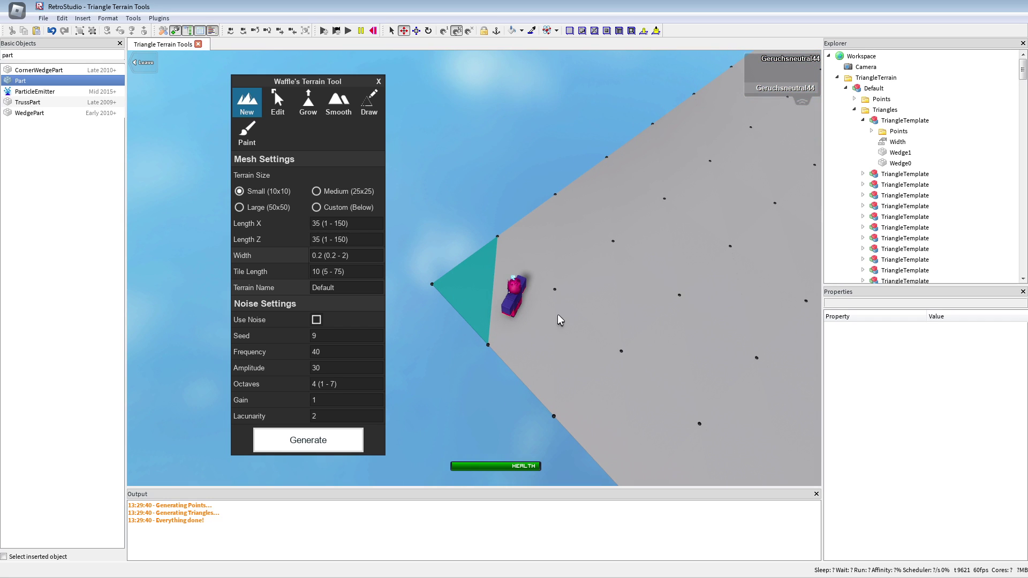
click(864, 122)
- Walk the character along the terrain's edge from the teal triangle towards the far corner to examine the row of tiles
right_drag(531, 183, 574, 209)
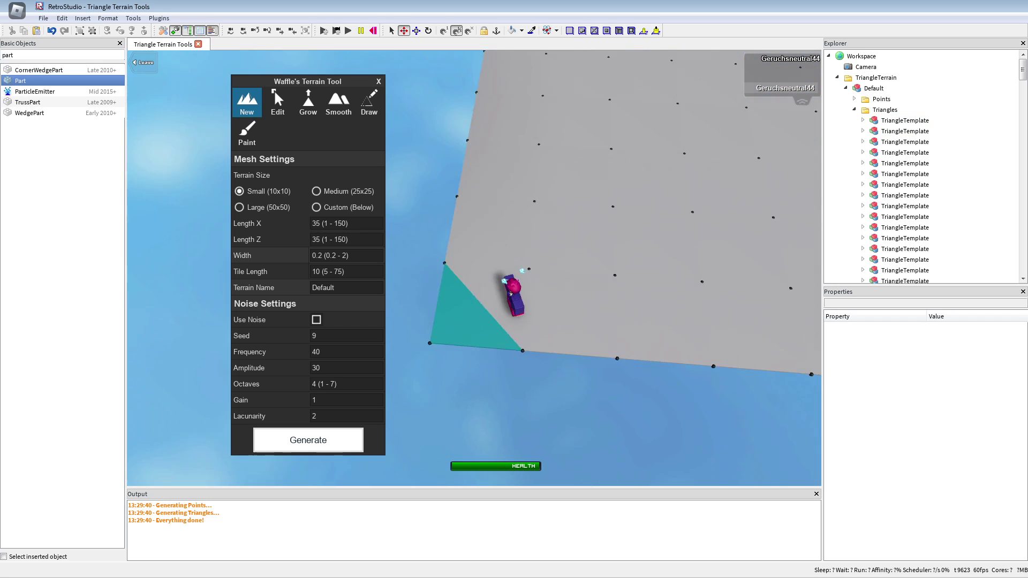
key(a)
key(w)
key(d)
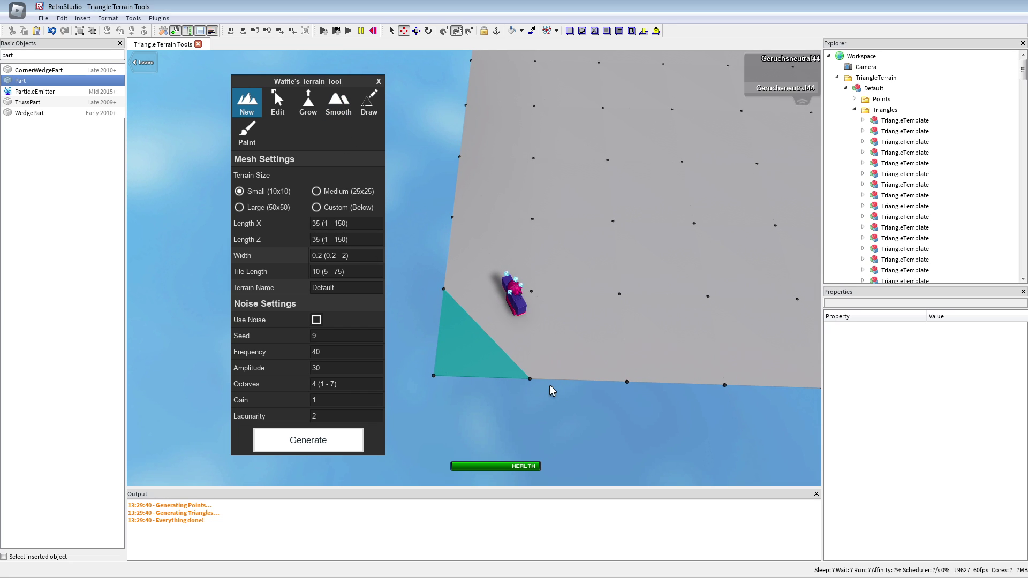
key(d)
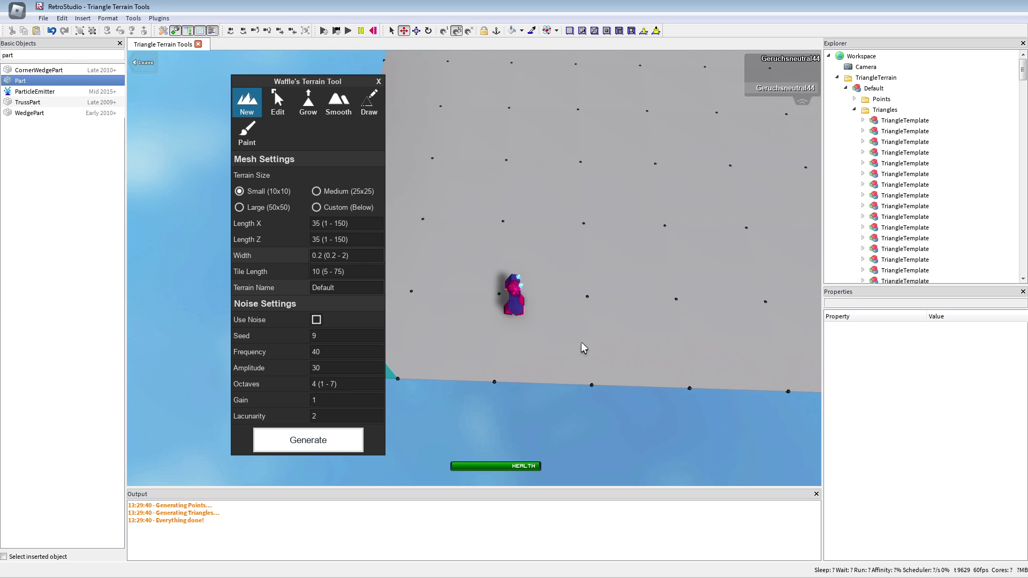
key(s)
key(d)
scroll(588, 322, down, 1)
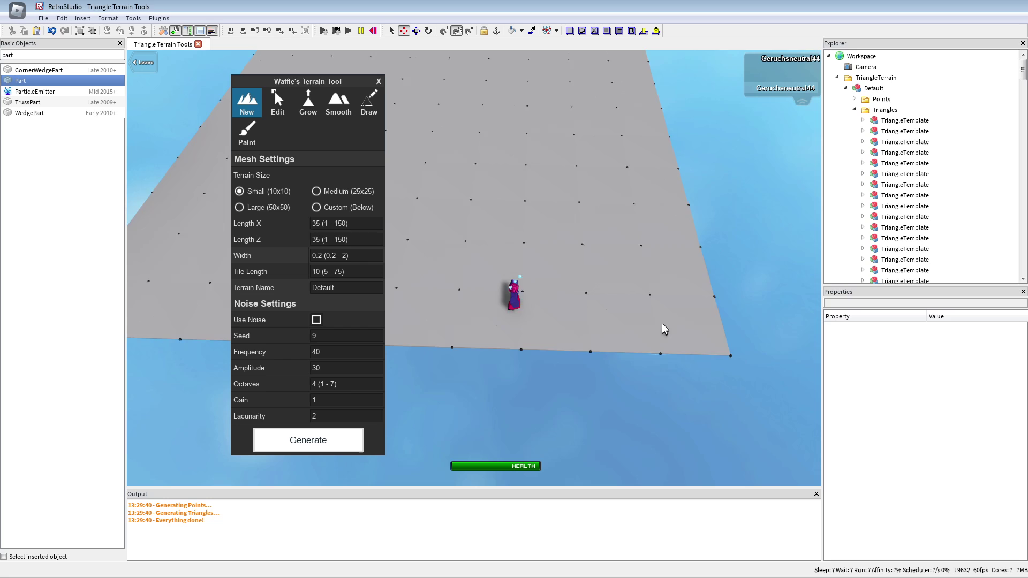
key(d)
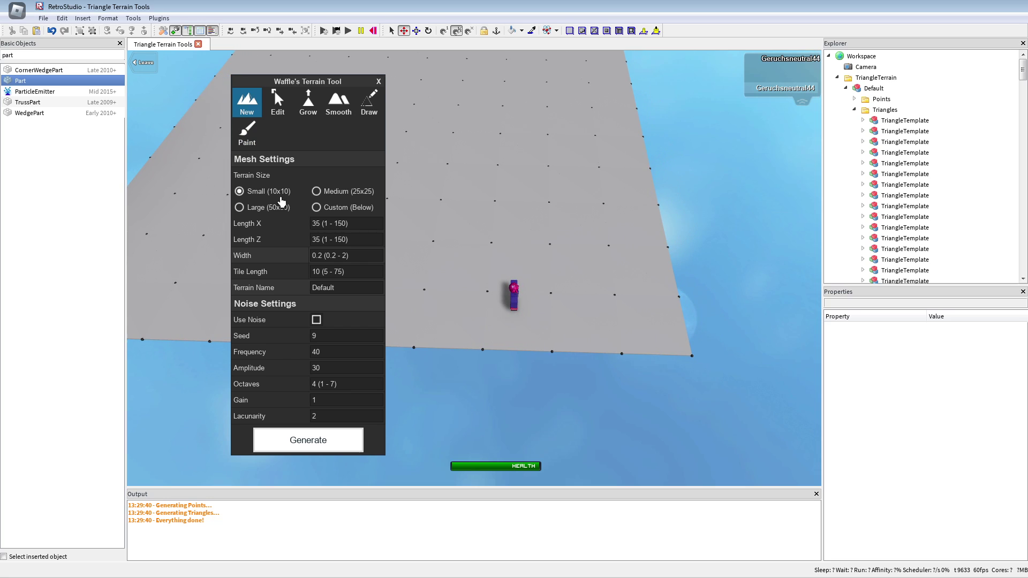
scroll(657, 236, down, 2)
key(d)
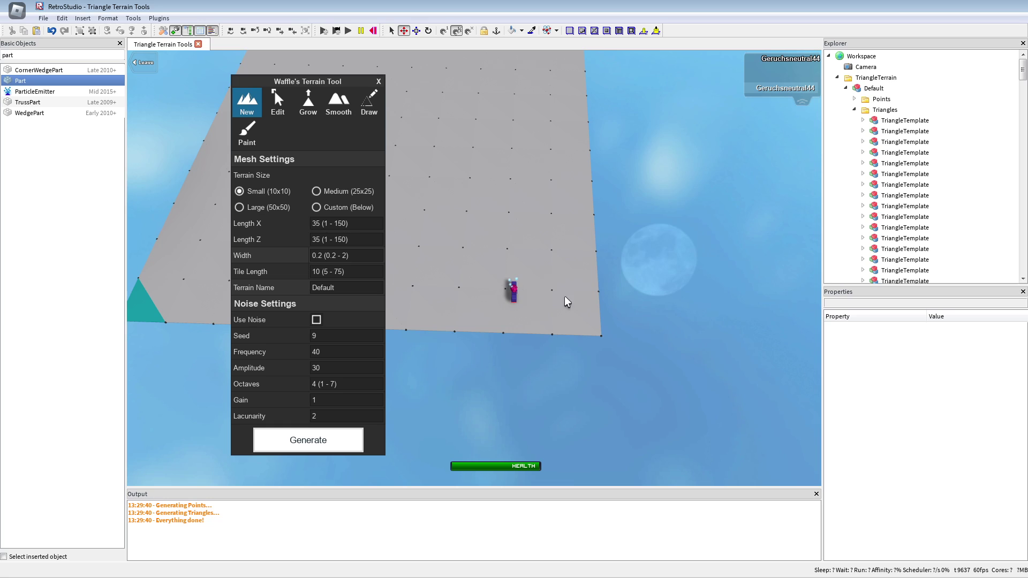
- Walk the character back across the terrain to the teal corner triangle
key(a)
right_drag(578, 308, 530, 305)
scroll(530, 305, up, 1)
key(w)
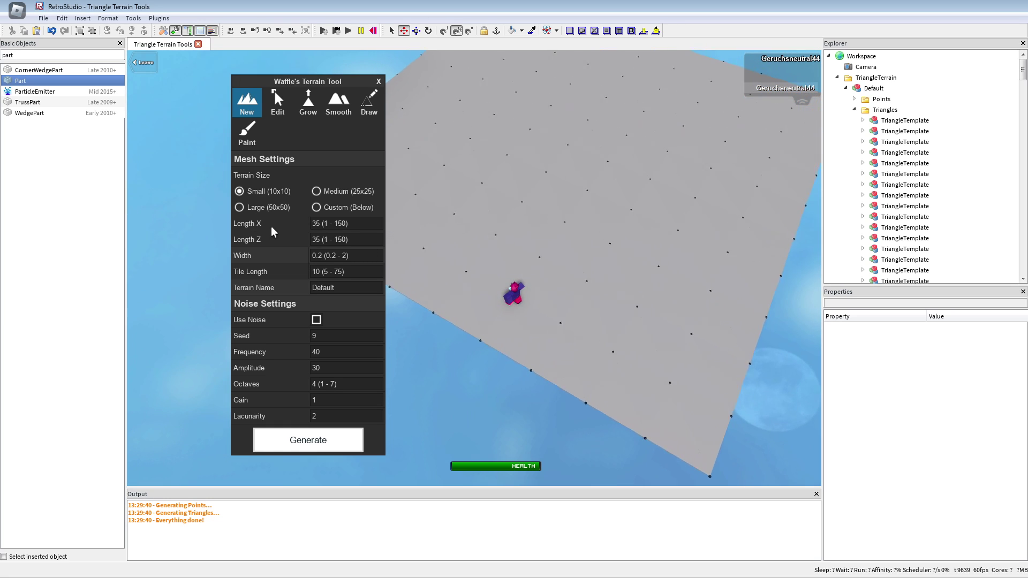
key(a)
scroll(537, 223, up, 2)
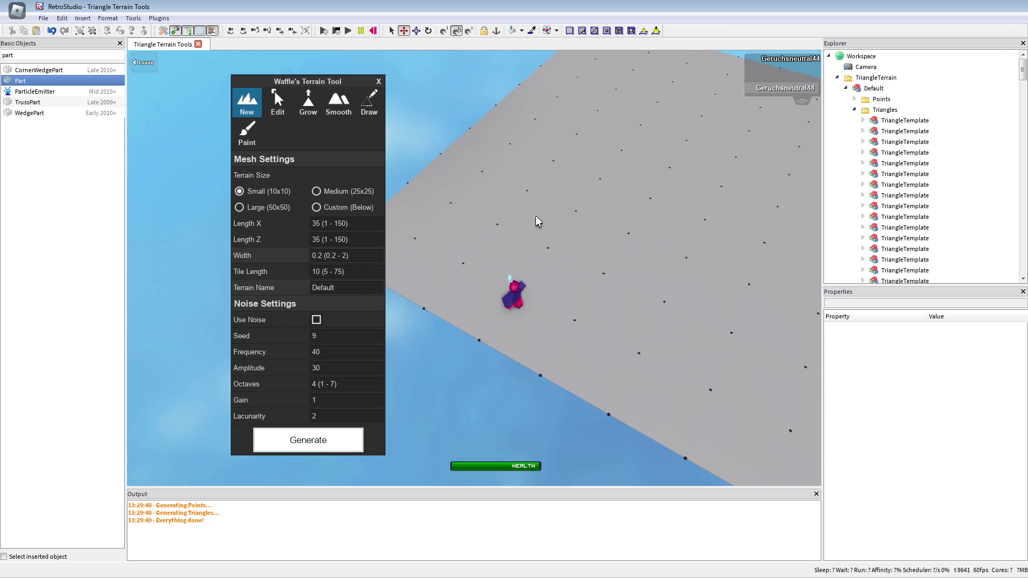
mouse_move(537, 222)
right_down()
mouse_move(487, 225)
mouse_move(538, 225)
right_up()
key(a)
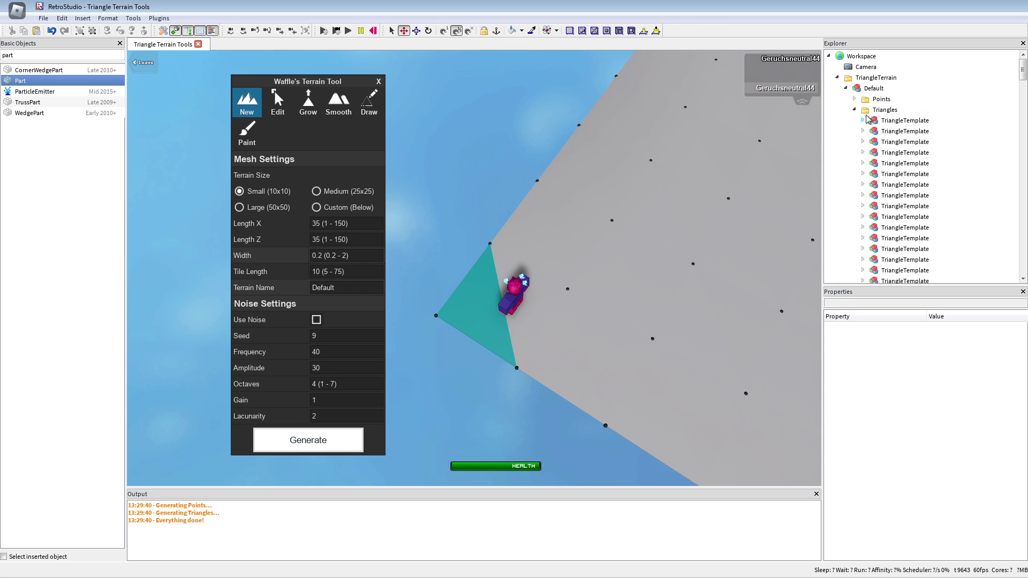
- Review the properties of Wedge1 in the first TriangleTemplate, including its size, then collapse the model and clear the selection
click(864, 121)
click(900, 152)
key(f)
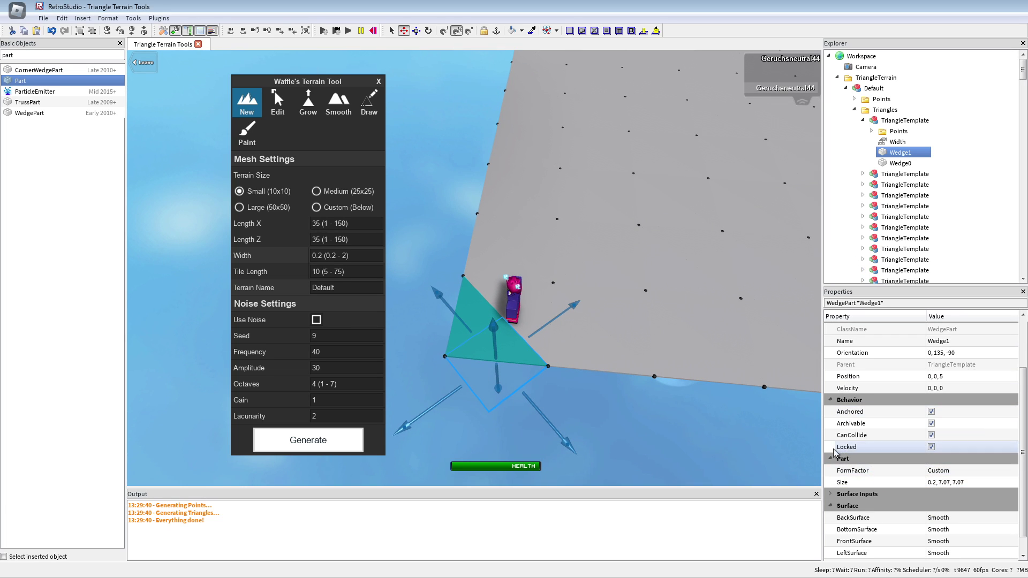
click(863, 120)
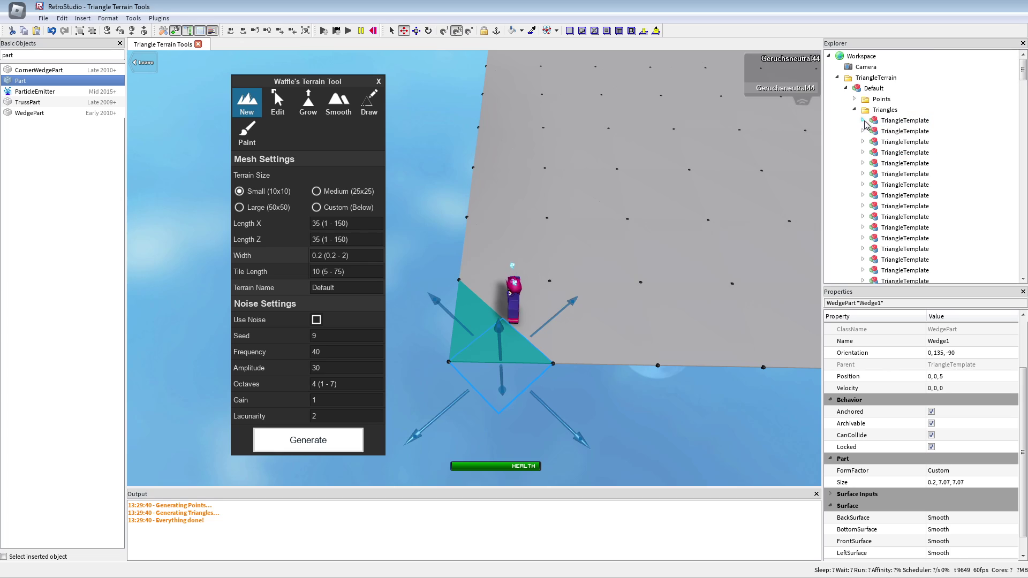
key(d)
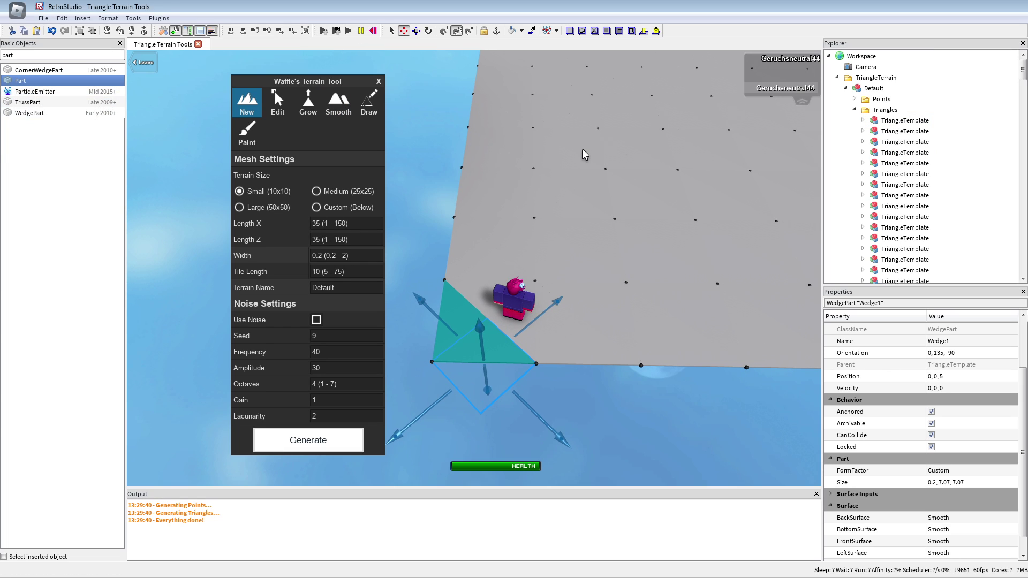
click(582, 151)
- Insert a new Part, place it on the teal triangle and set its Orientation to 0, 0, 0
drag(43, 81, 470, 237)
right_drag(470, 236, 448, 249)
scroll(448, 249, down, 4)
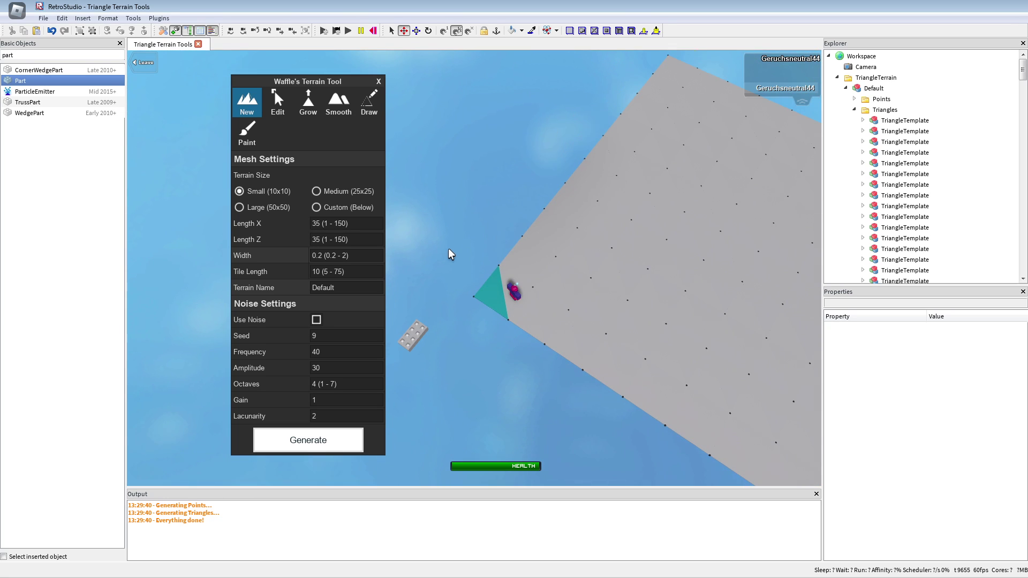
drag(423, 330, 543, 289)
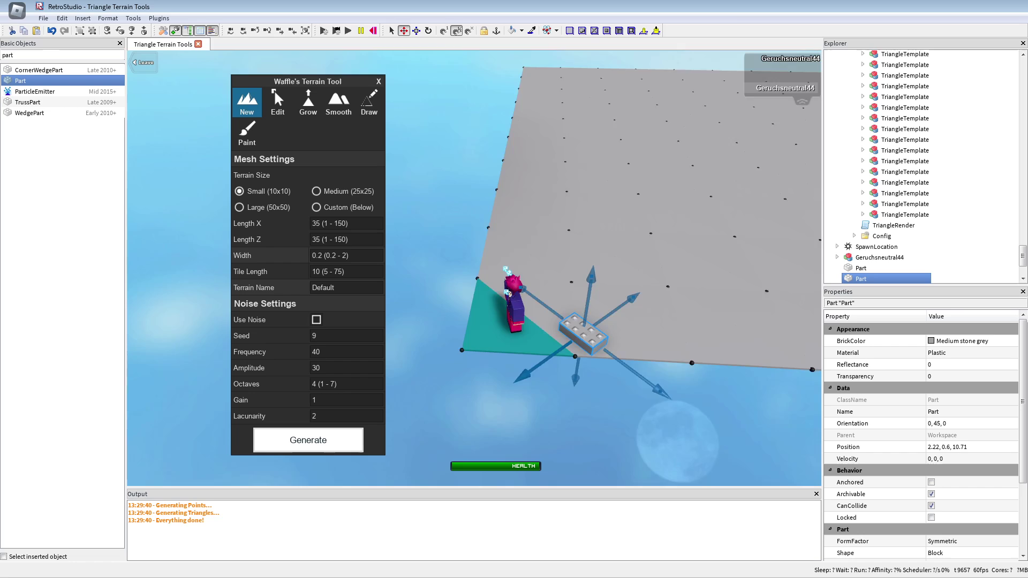
key(w)
drag(586, 323, 491, 335)
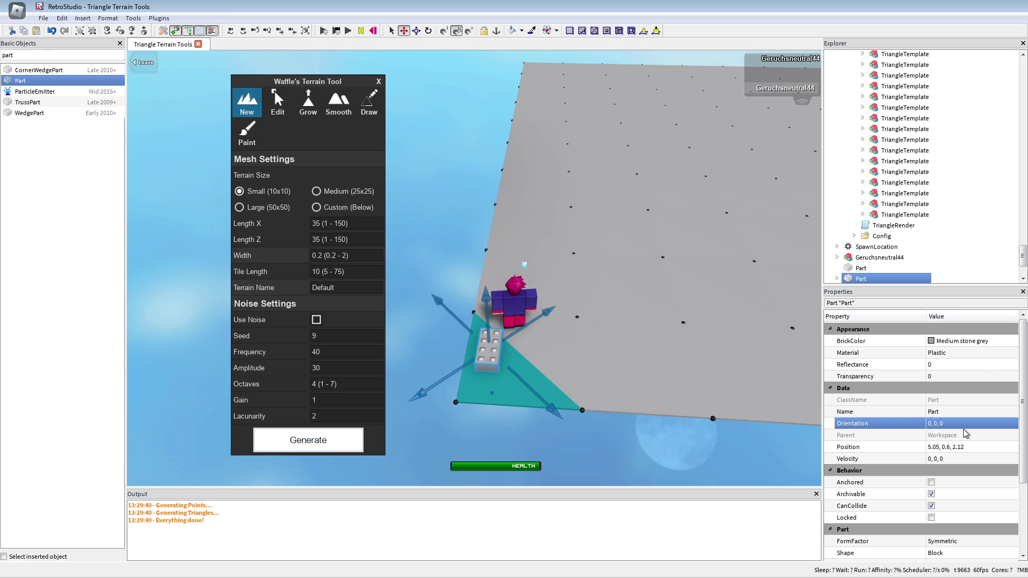
- Move the part against the terrain's edge at the teal corner and stretch it along one tile to a length of 10.2
click(418, 30)
click(407, 30)
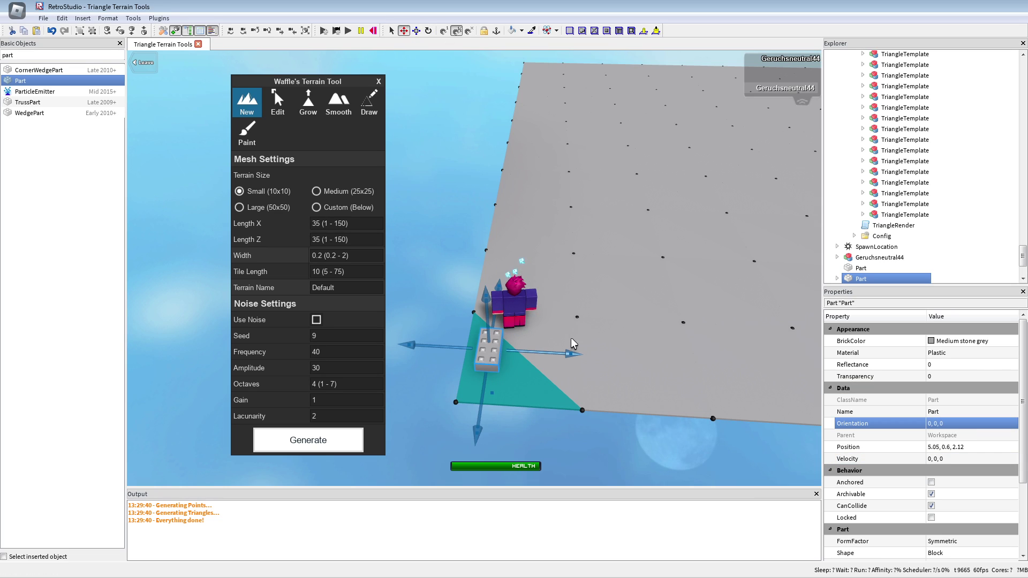
drag(573, 343, 562, 353)
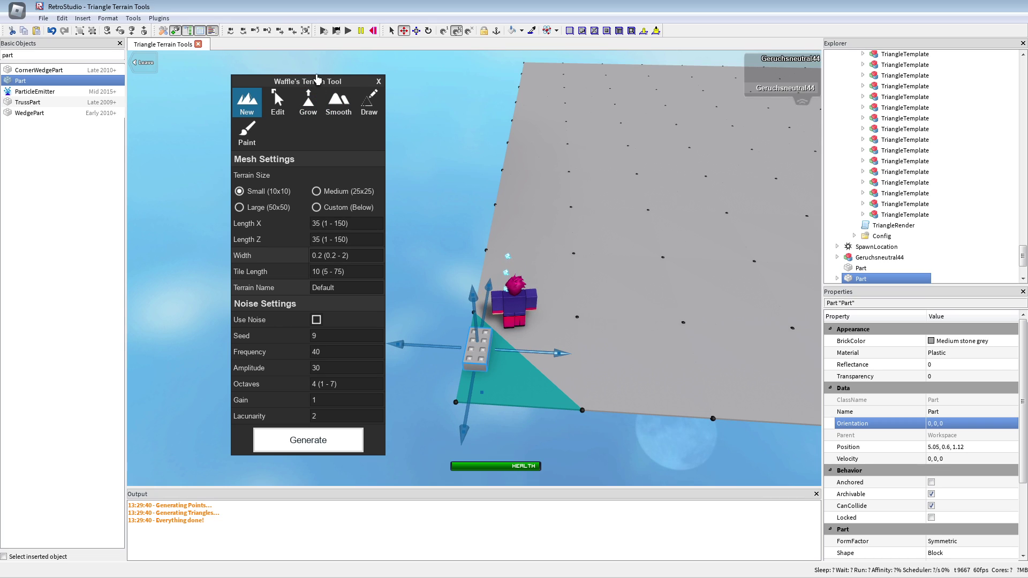
click(416, 31)
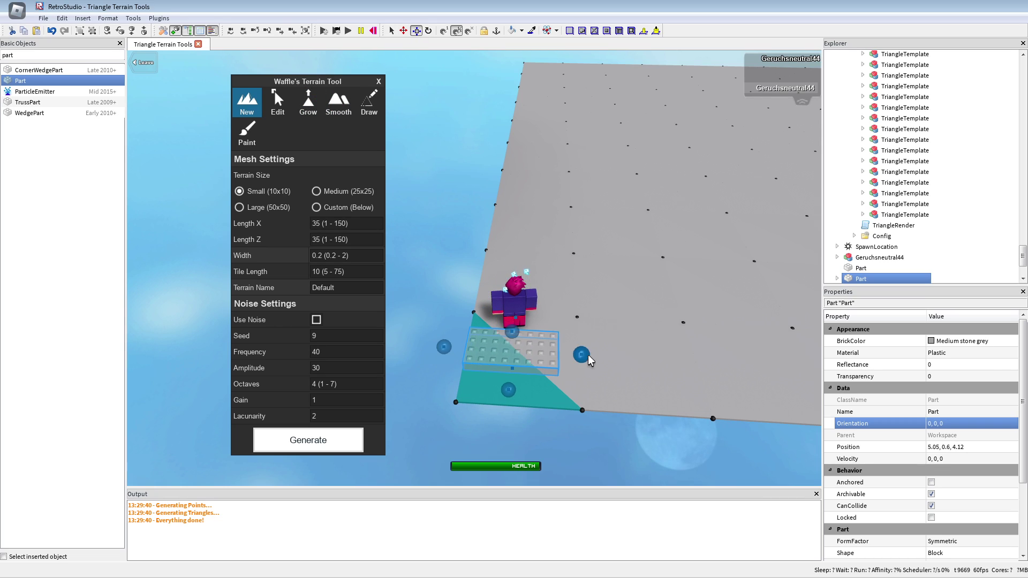
scroll(904, 494, down, 2)
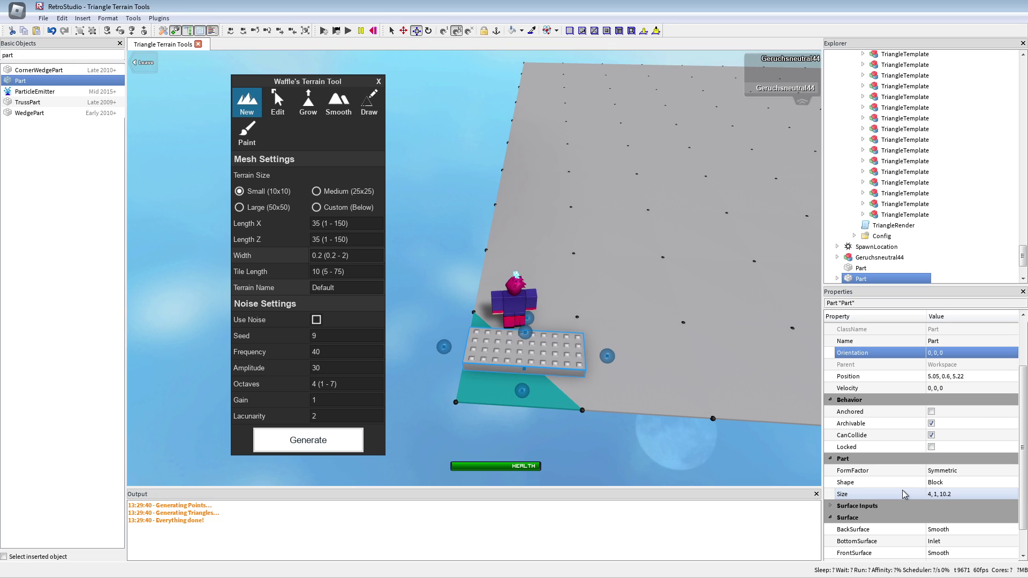
- Resize the part along the teal corner tile to a length of 10 to match the tile length
key(d)
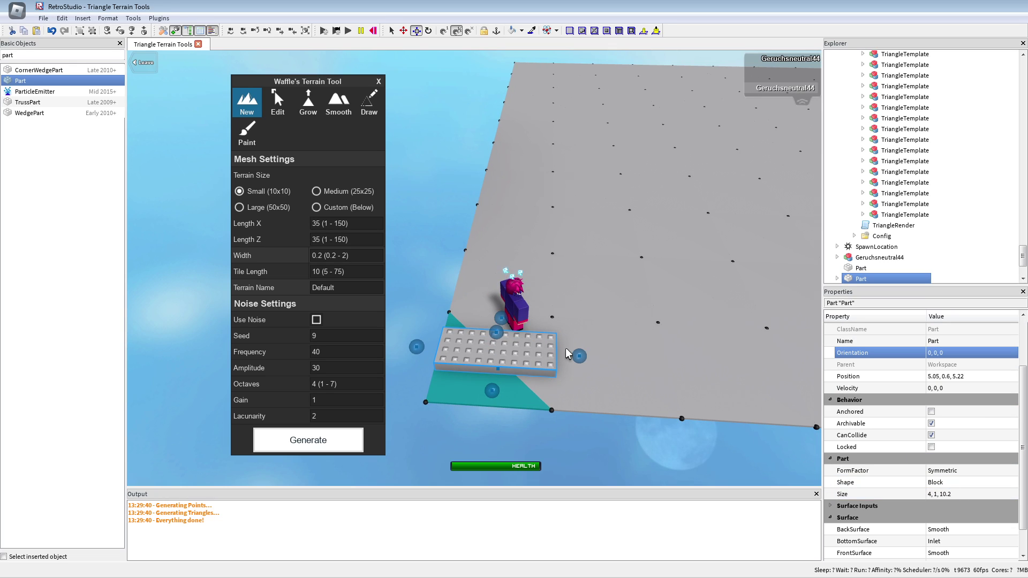
drag(575, 353, 575, 353)
key(s)
key(a)
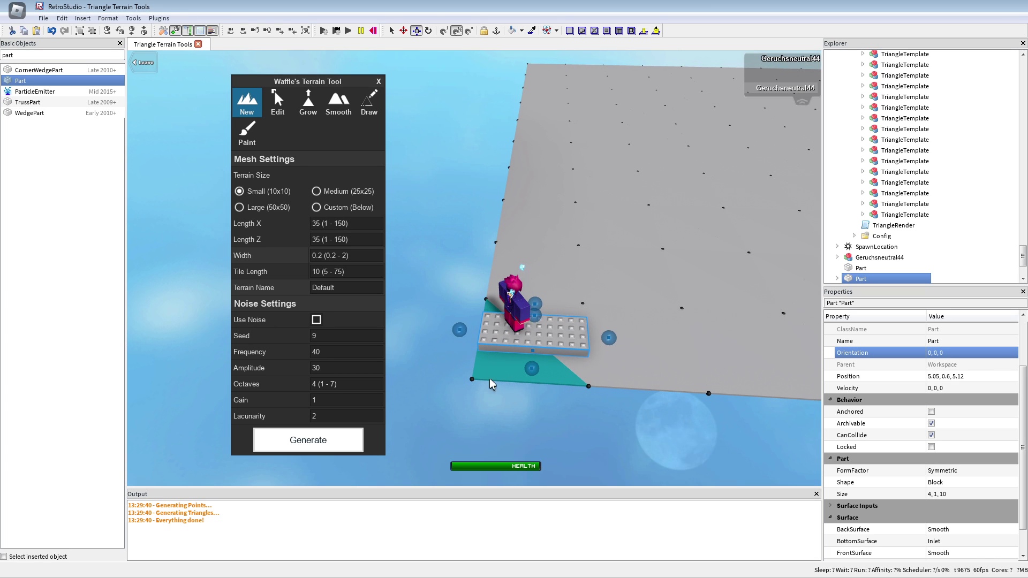
right_drag(550, 347, 418, 417)
key(d)
click(546, 418)
right_drag(546, 417, 471, 332)
- Reset the character while viewing the whole terrain and baseplate from above
scroll(480, 257, down, 5)
key(Escape)
key(r)
key(Return)
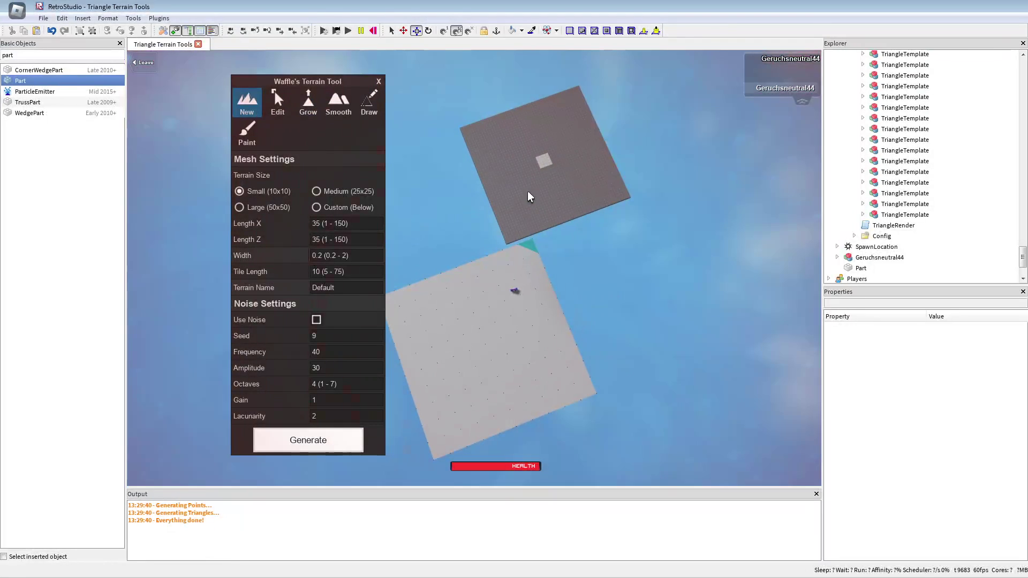
scroll(891, 150, up, 3)
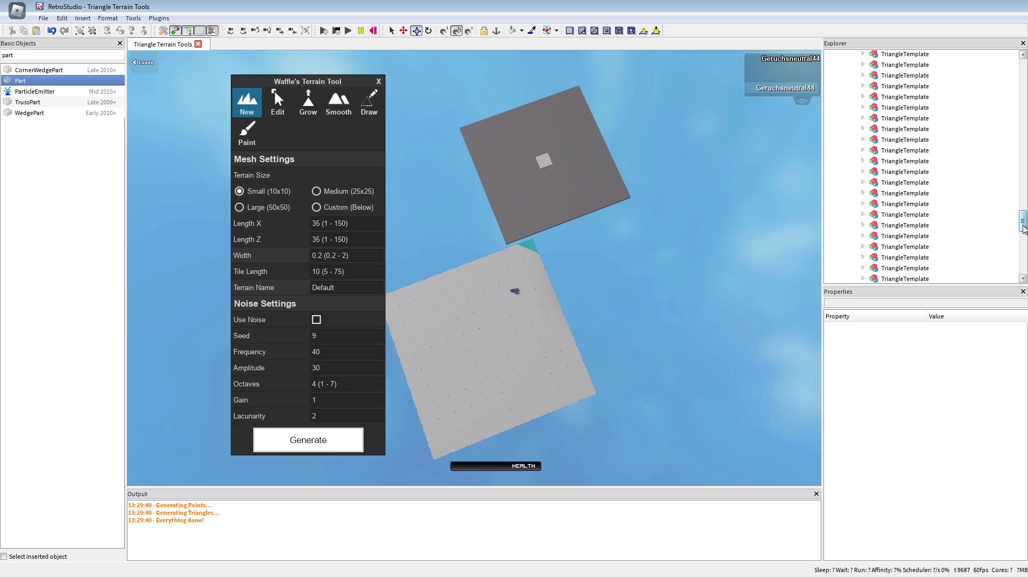
- Collapse the Default terrain model inside TriangleTerrain and delete it
drag(1026, 197, 1023, 69)
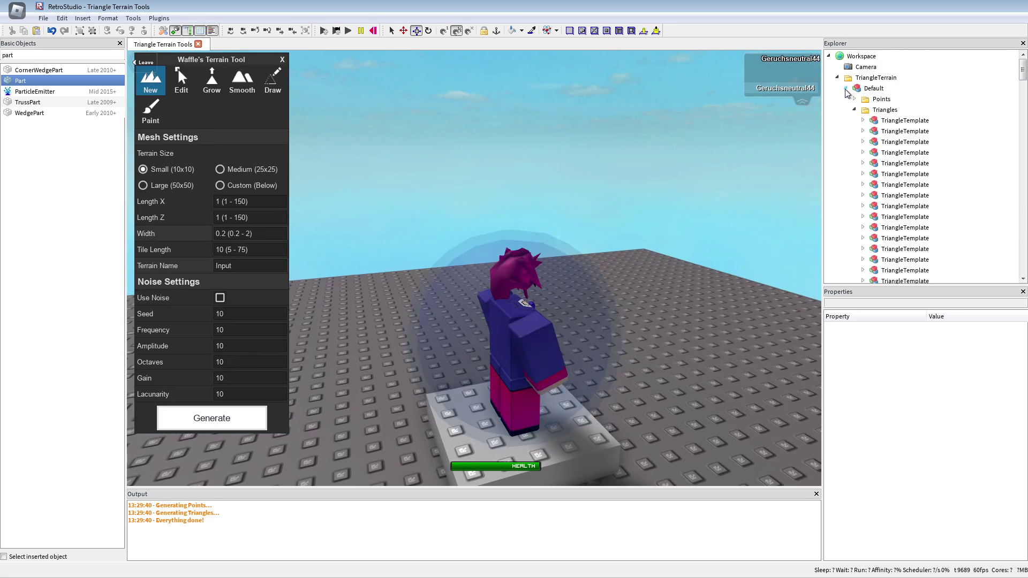
click(846, 88)
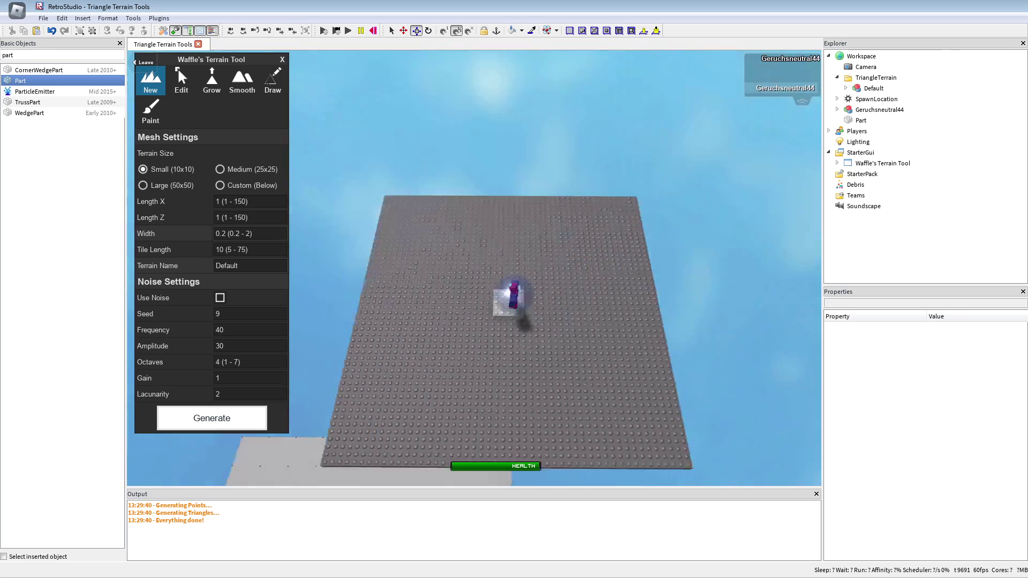
click(838, 132)
click(872, 89)
key(Delete)
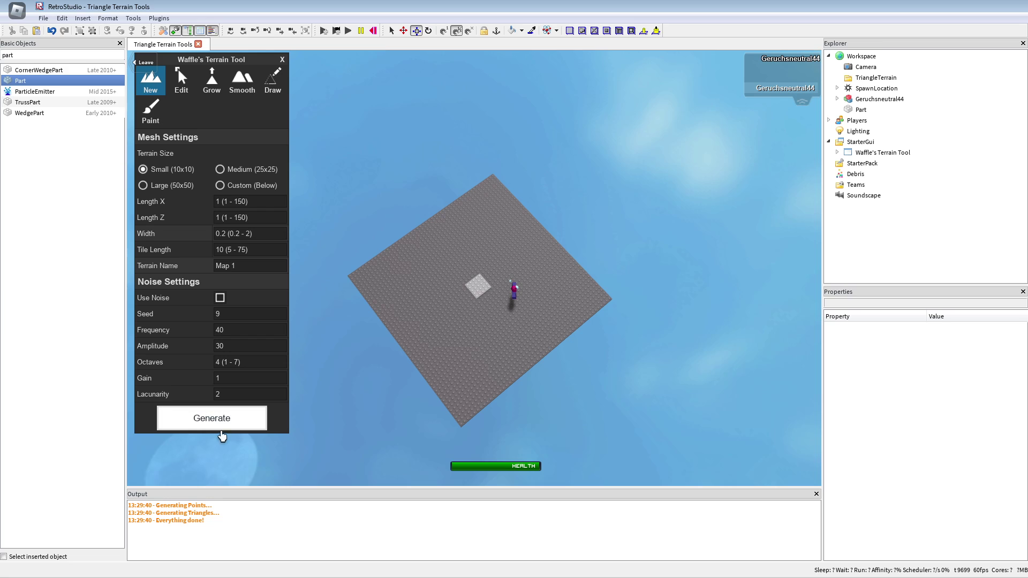
- Generate a Small (10x10) terrain named Map 1 and expand the TriangleTerrain folder
click(240, 425)
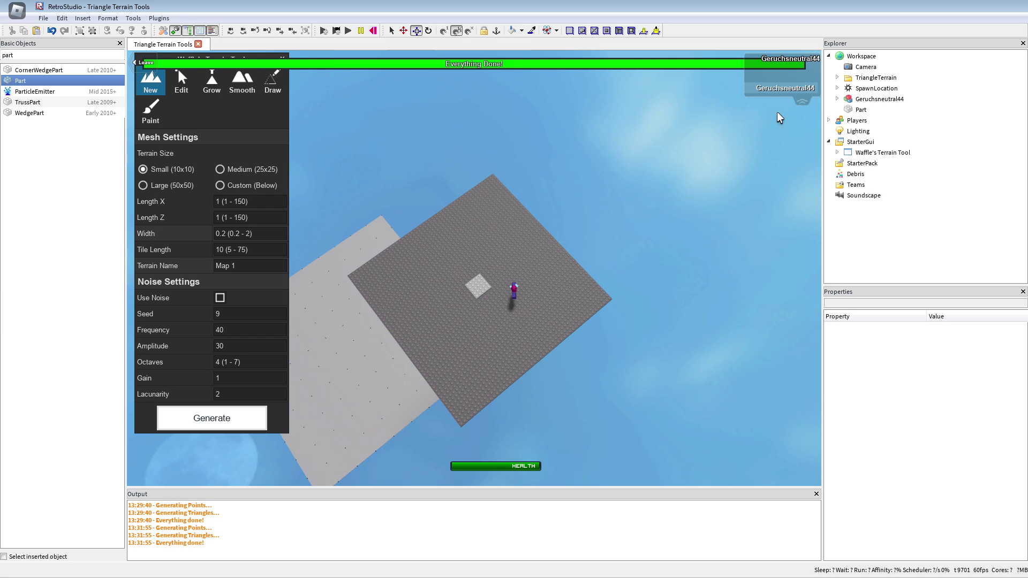
click(837, 78)
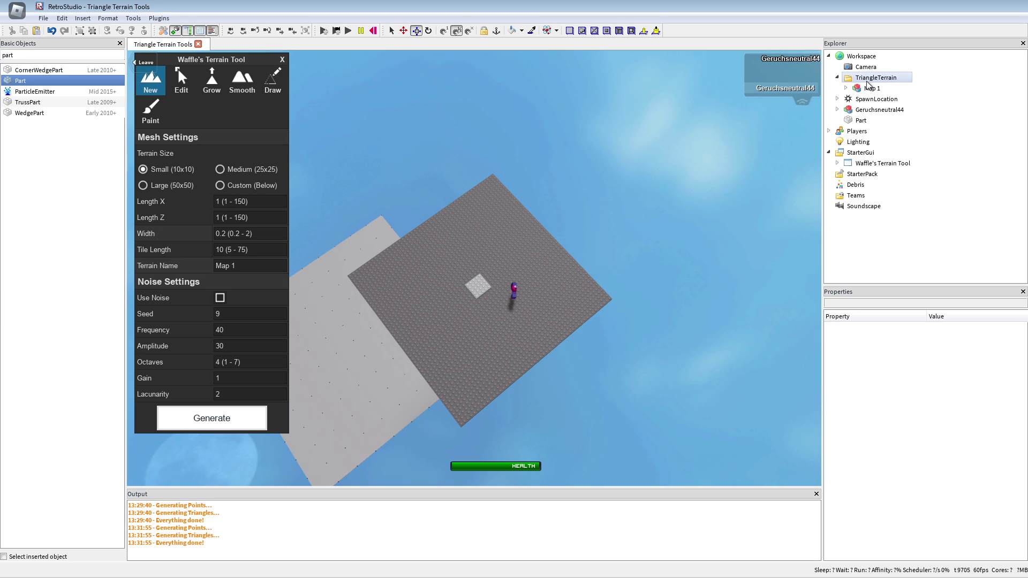
- Delete the whole TriangleTerrain folder, regenerate the Map 1 terrain and expand the recreated folder
click(873, 78)
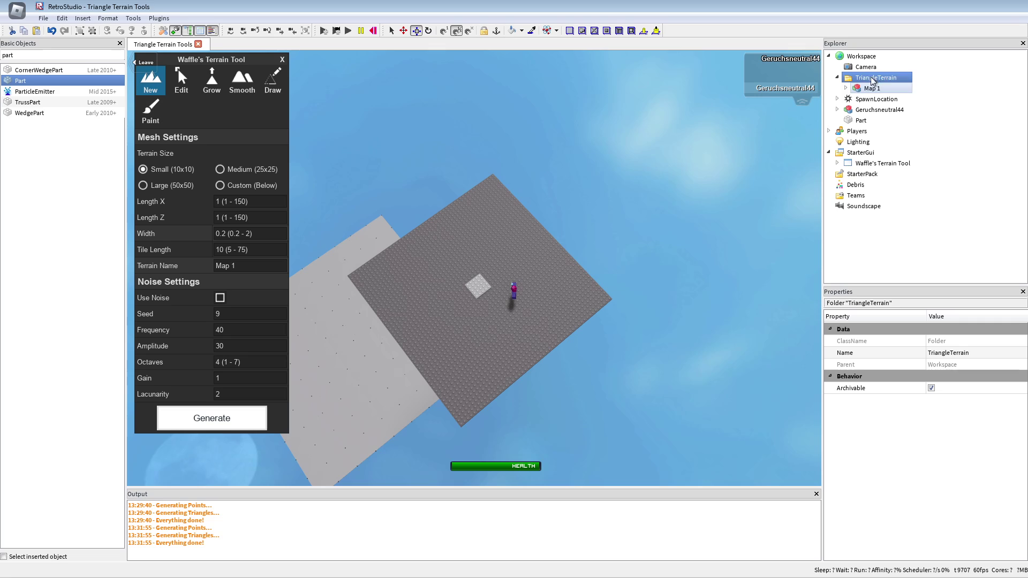
key(Delete)
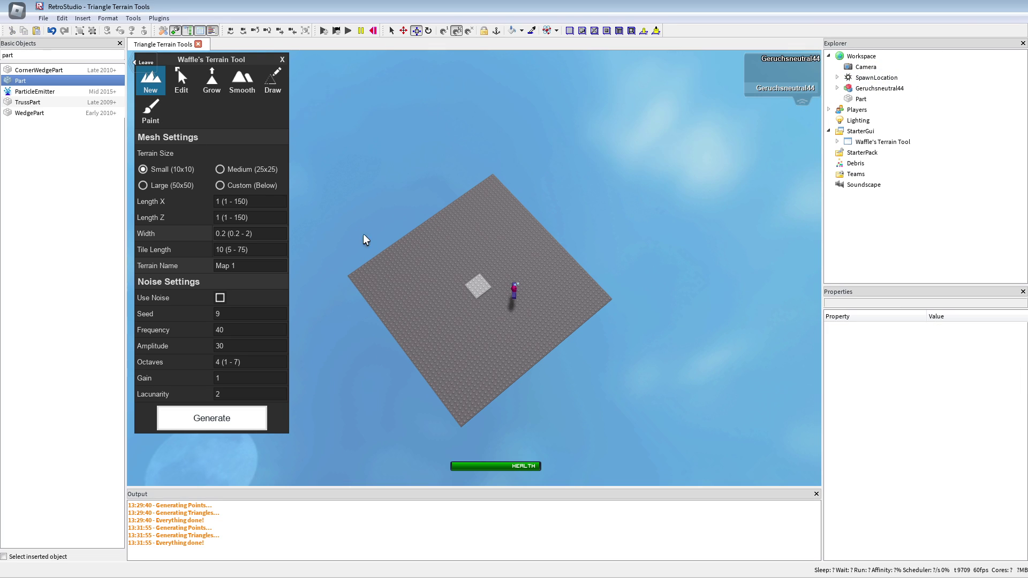
click(215, 408)
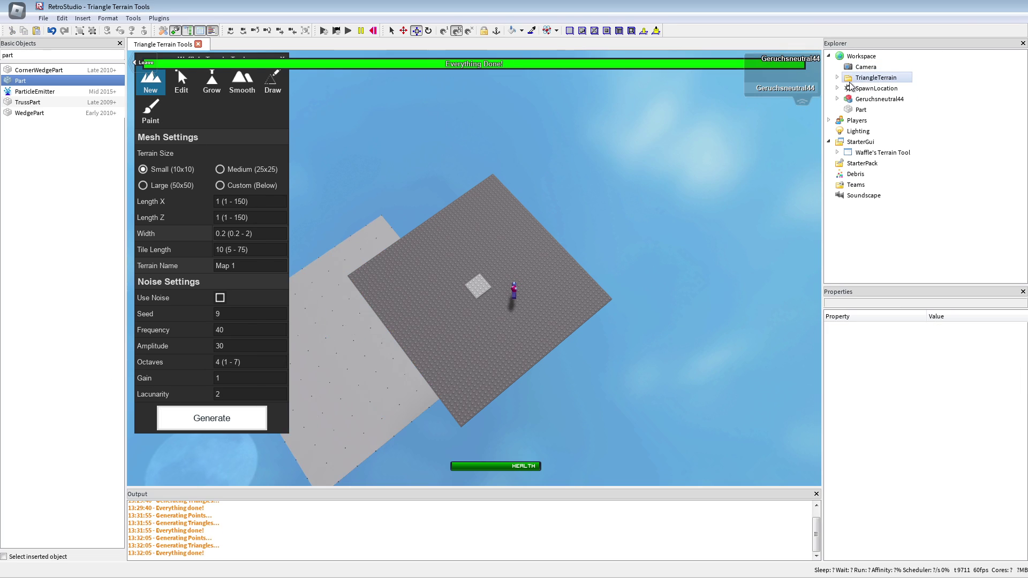
click(838, 78)
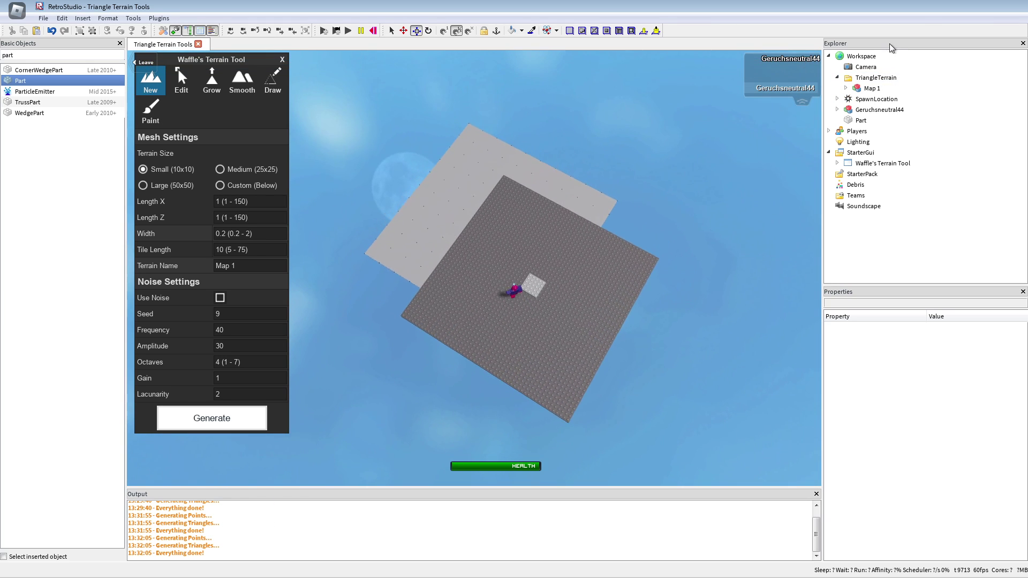
- Clear the Output log
right_drag(551, 226, 482, 188)
right_click(592, 540)
click(616, 547)
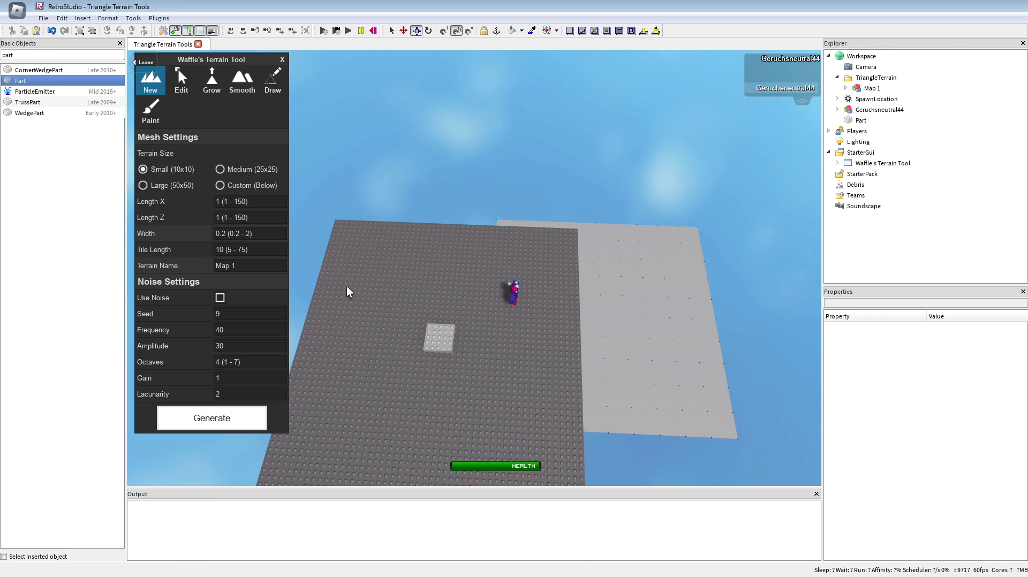
- Delete the flat Map 1 terrain and generate it again with Use Noise enabled
right_drag(642, 303, 588, 349)
key(d)
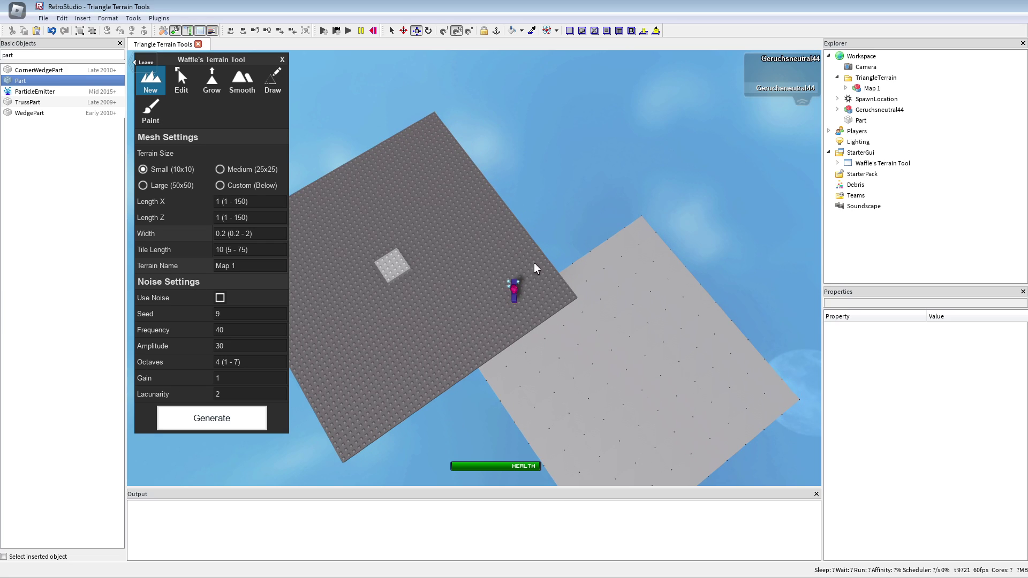
click(863, 89)
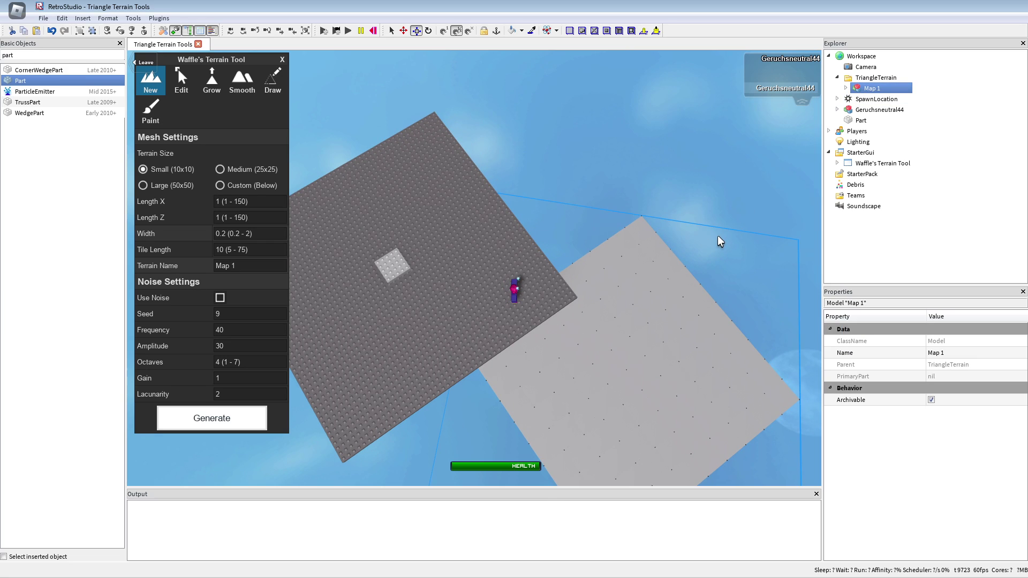
key(Delete)
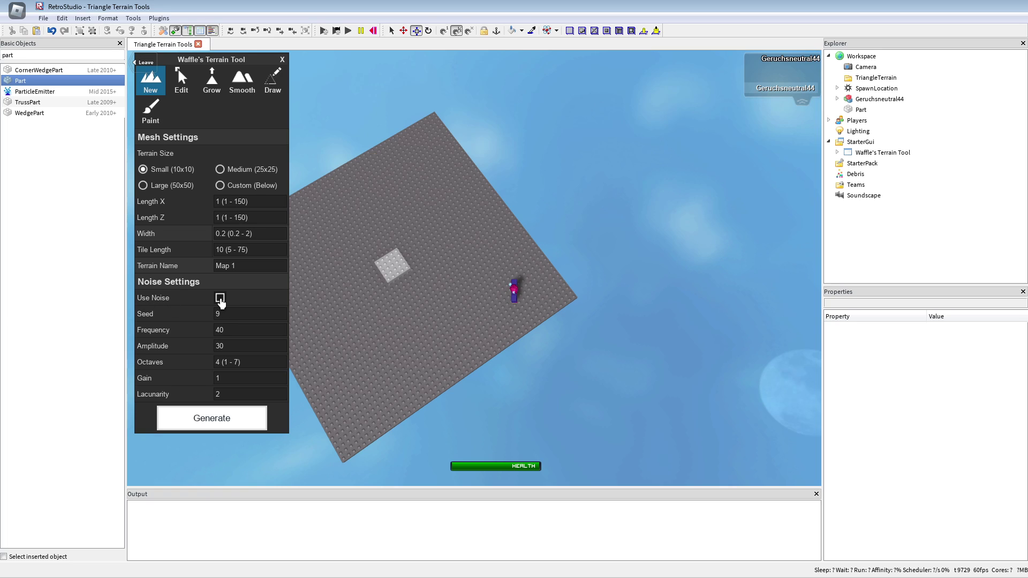
click(208, 421)
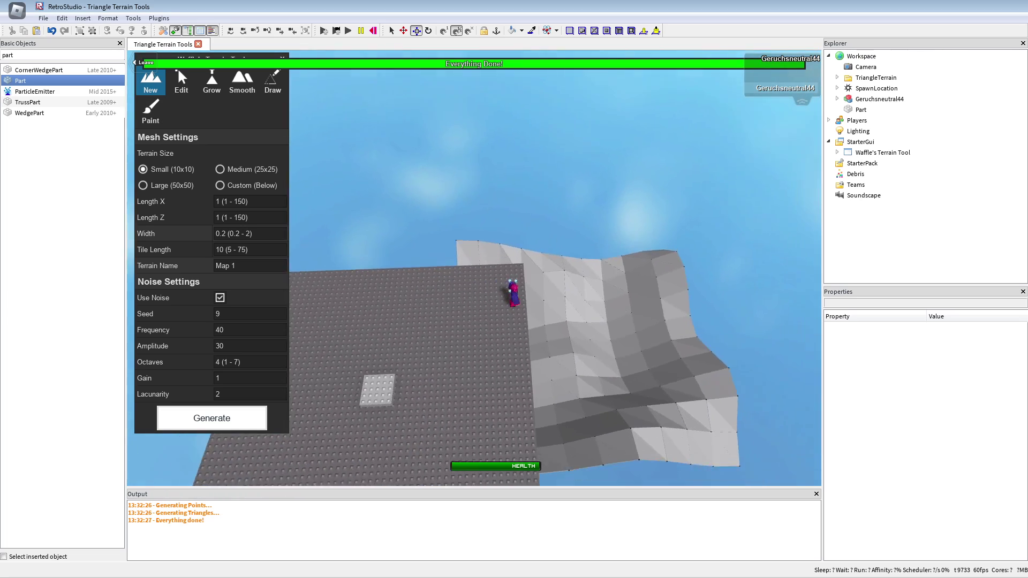
- Walk over the small noisy terrain and generate a Medium (25x25) one with a noise frequency of 80
right_drag(474, 268, 527, 257)
scroll(509, 292, up, 5)
right_drag(510, 294, 179, 392)
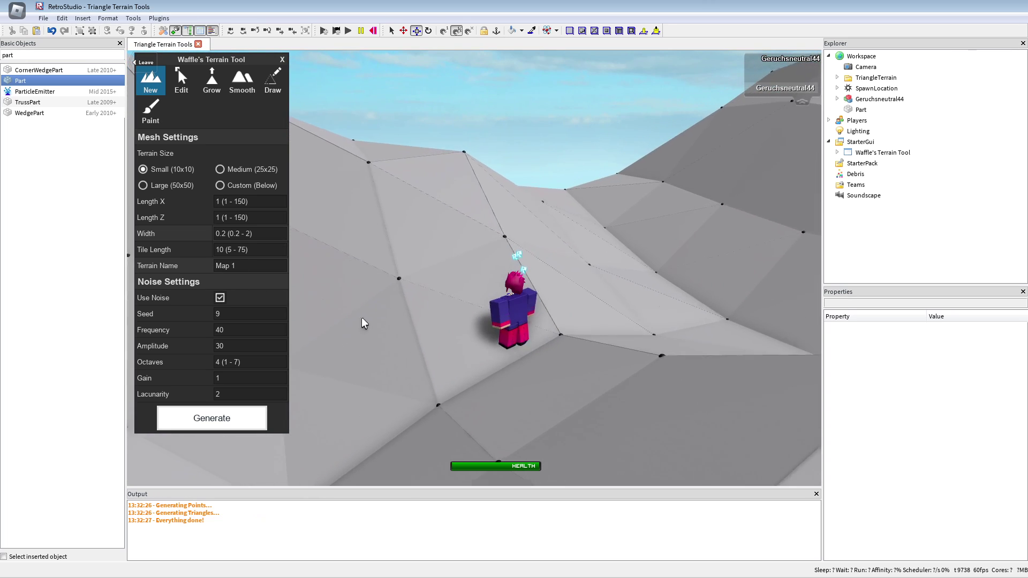
scroll(509, 300, down, 5)
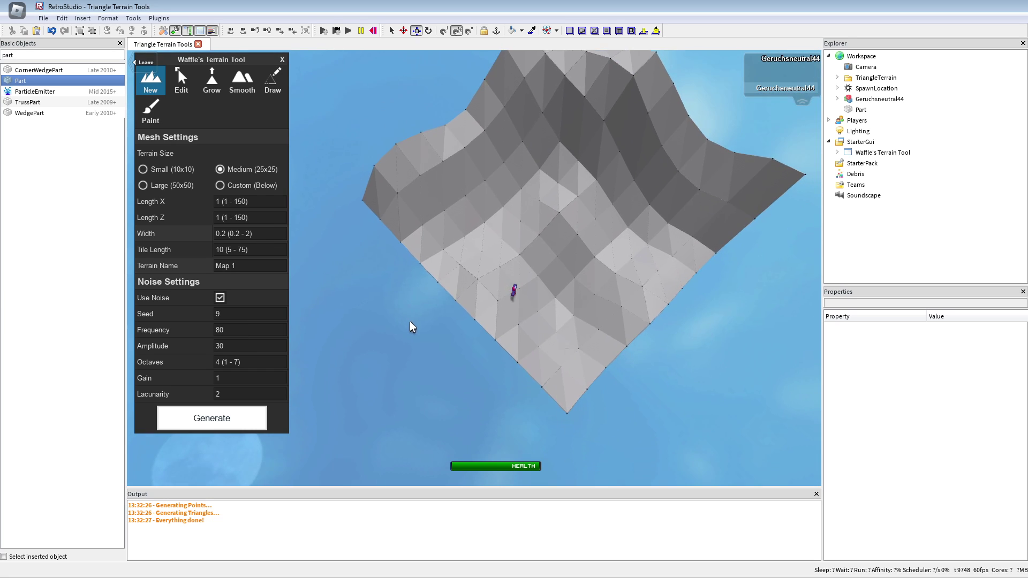
click(212, 418)
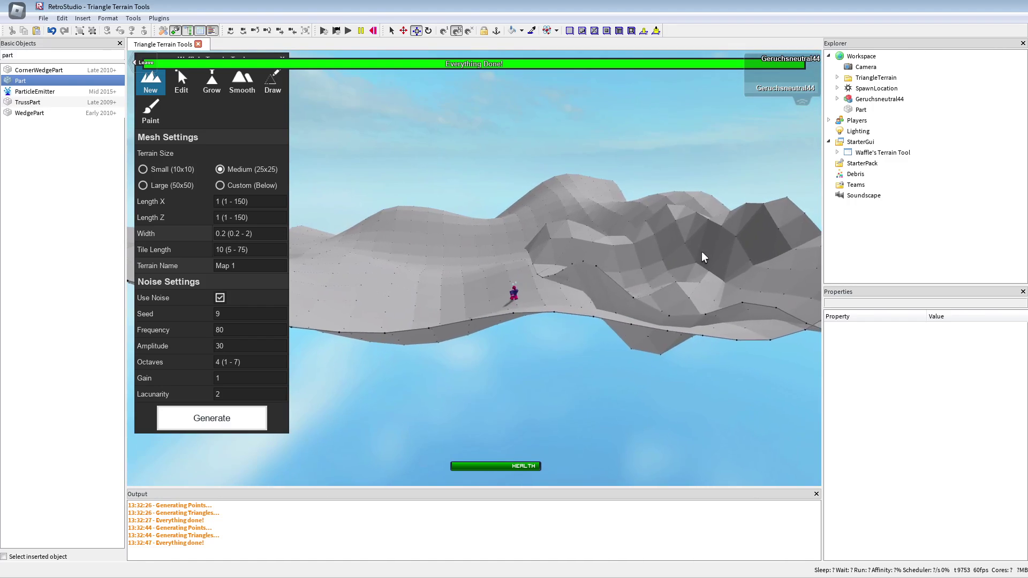
- Look over the medium terrain and delete the earlier small Map 1 model from the TriangleTerrain folder
right_drag(409, 259, 332, 295)
key(w)
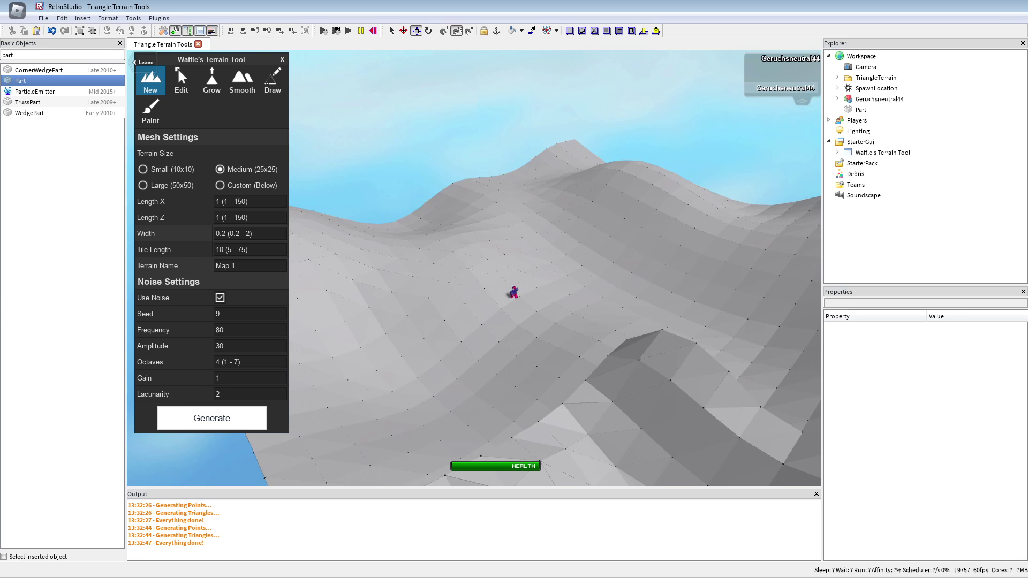
right_drag(409, 244, 409, 244)
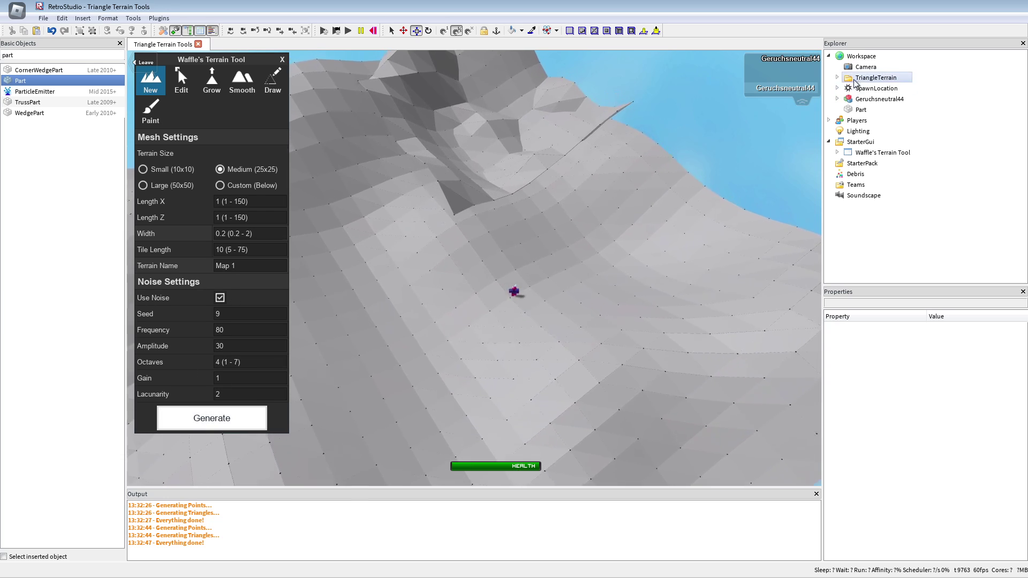
click(837, 78)
click(865, 90)
click(691, 215)
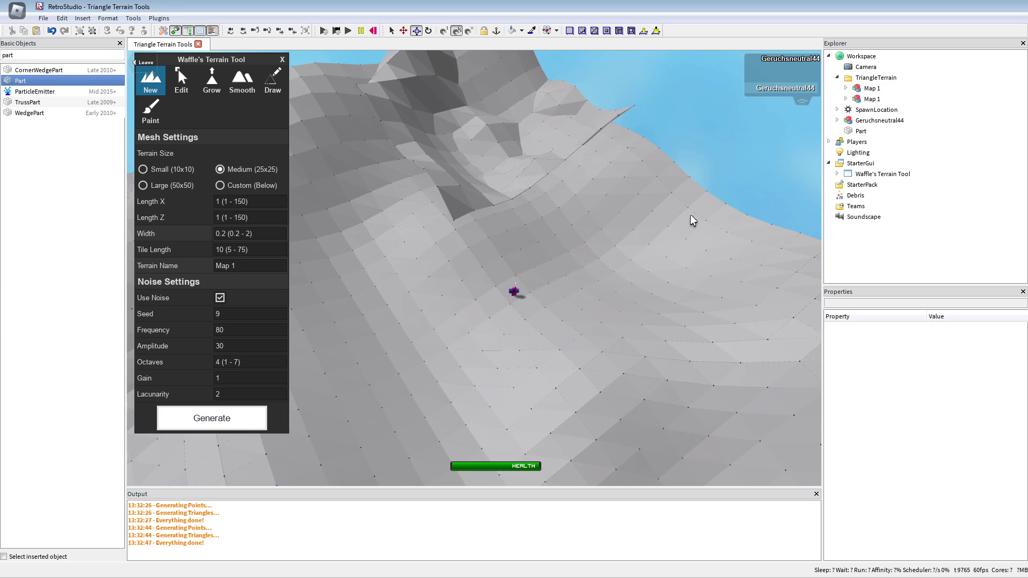
key(Delete)
- Generate a flat Medium (25x25) terrain with Use Noise disabled and delete the noisy Map 1 model
scroll(536, 275, up, 5)
right_drag(537, 275, 496, 236)
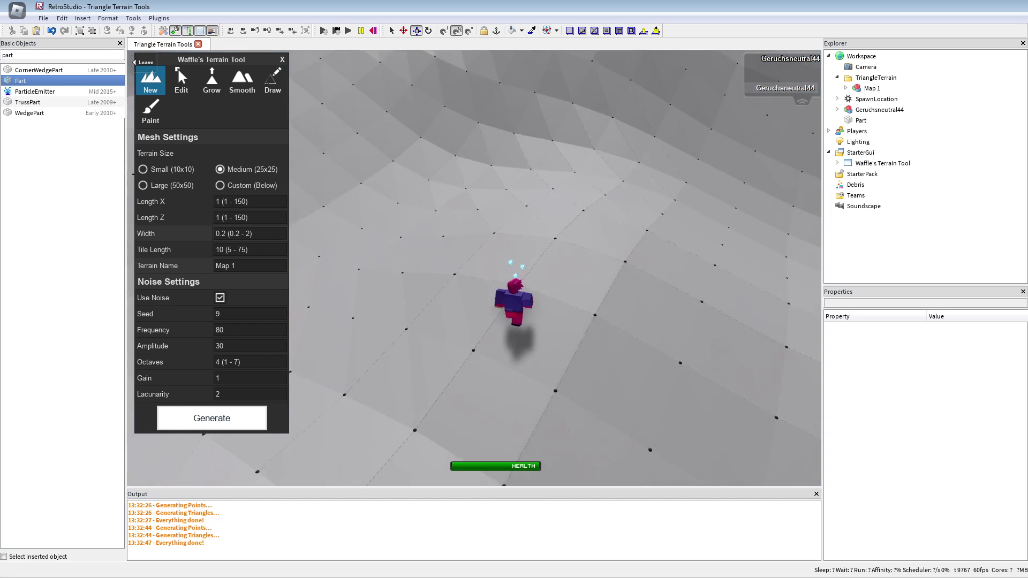
click(220, 298)
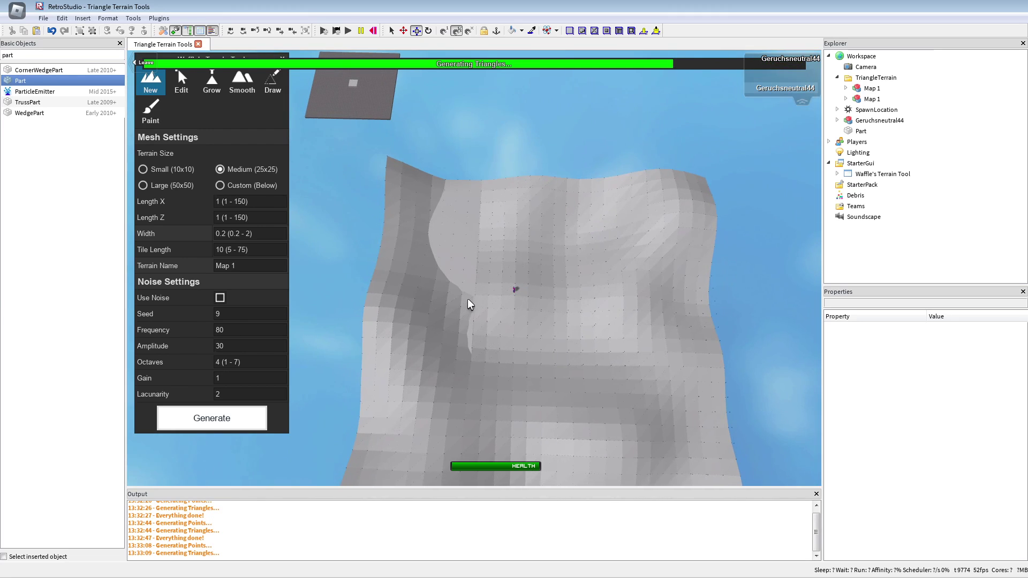
right_drag(468, 298, 514, 263)
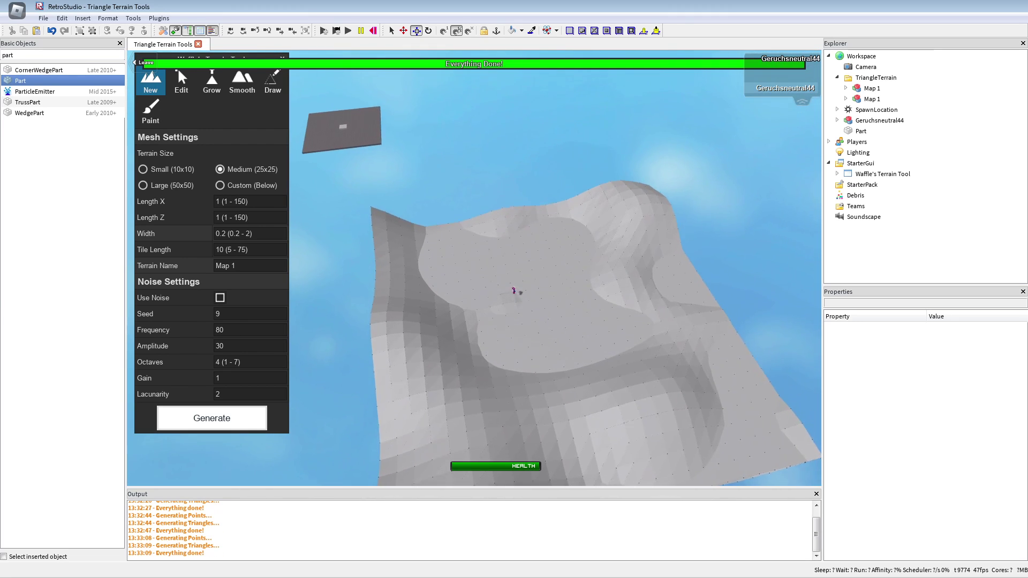
click(870, 89)
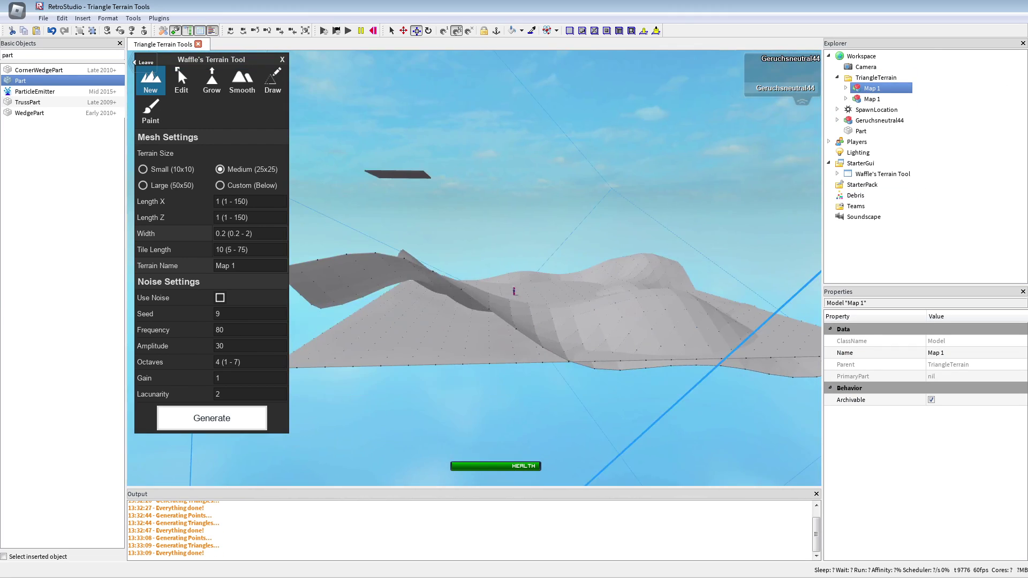
key(Delete)
- Examine the flat medium terrain and its grid of points from several angles and distances
right_drag(540, 161, 586, 220)
scroll(586, 220, up, 6)
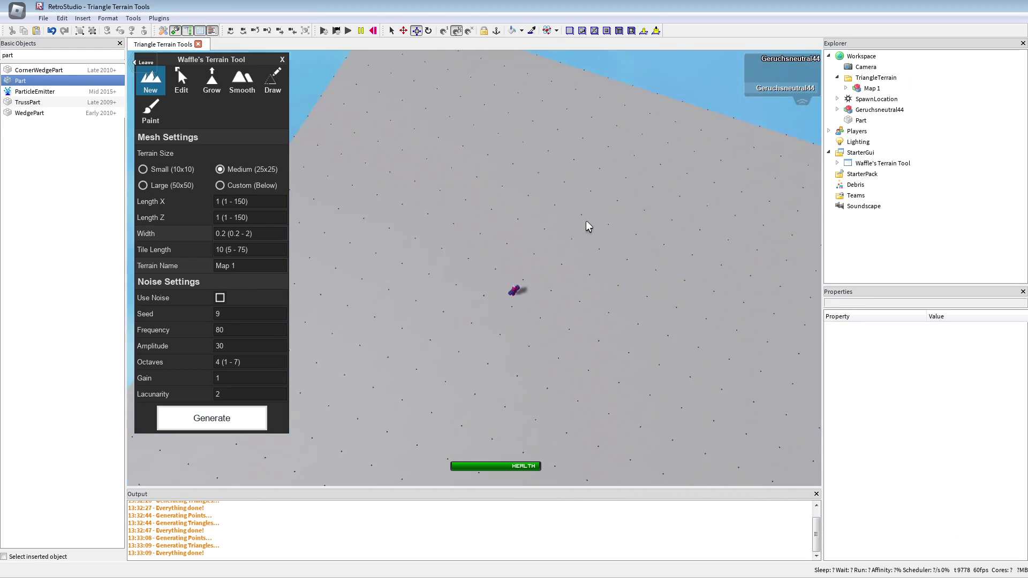
right_drag(446, 266, 644, 151)
scroll(398, 241, down, 5)
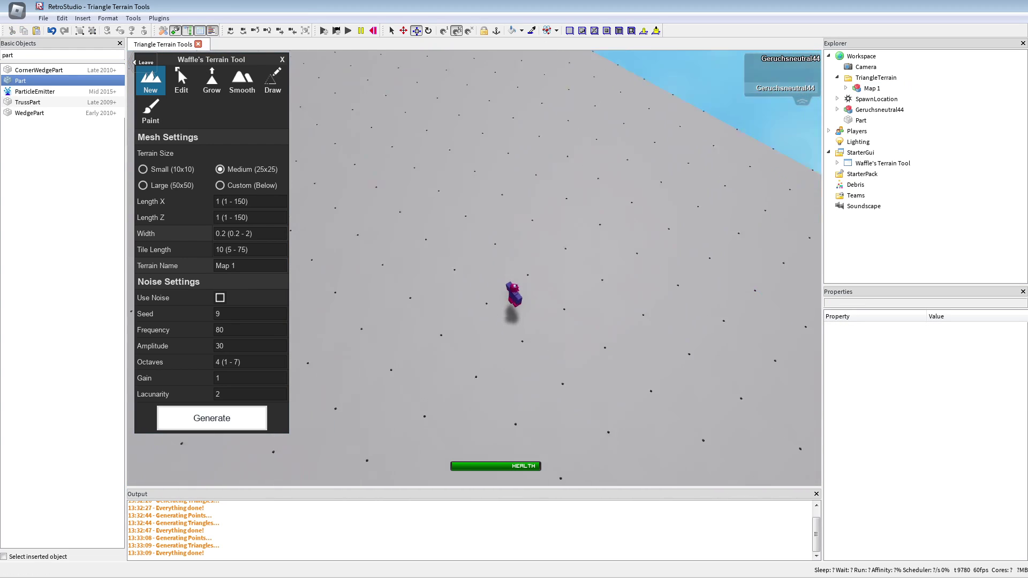
right_drag(397, 241, 347, 113)
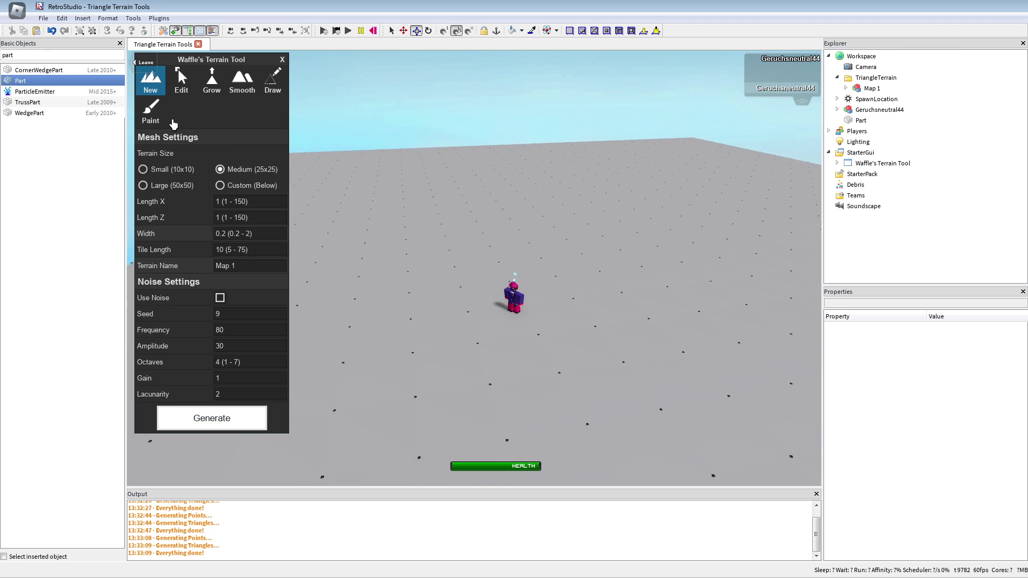
right_drag(557, 177, 589, 251)
scroll(589, 250, up, 4)
right_drag(568, 284, 549, 254)
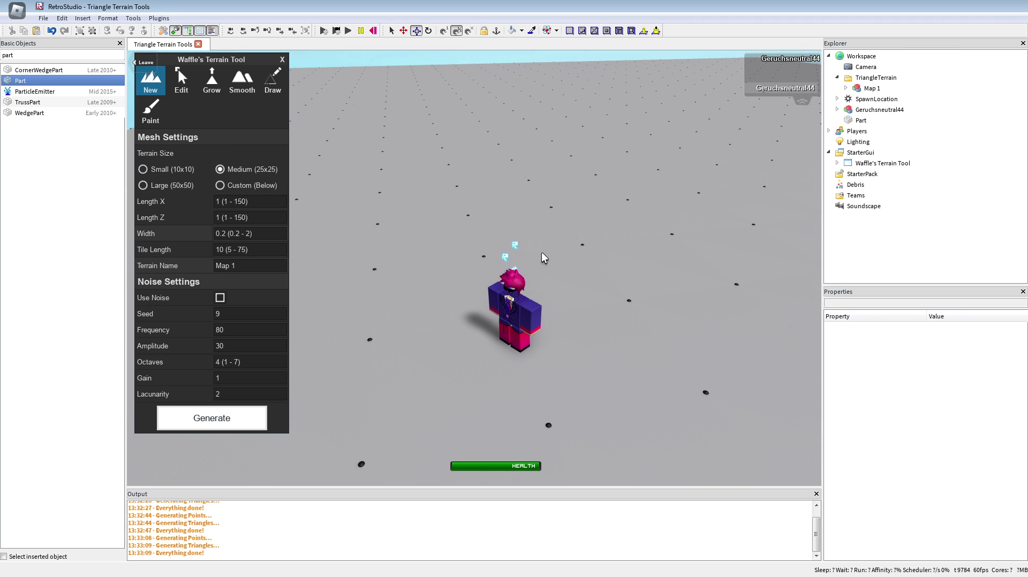
- Pick the Map 1 terrain in the scene, clear the selection and switch to the Select tool
click(603, 253)
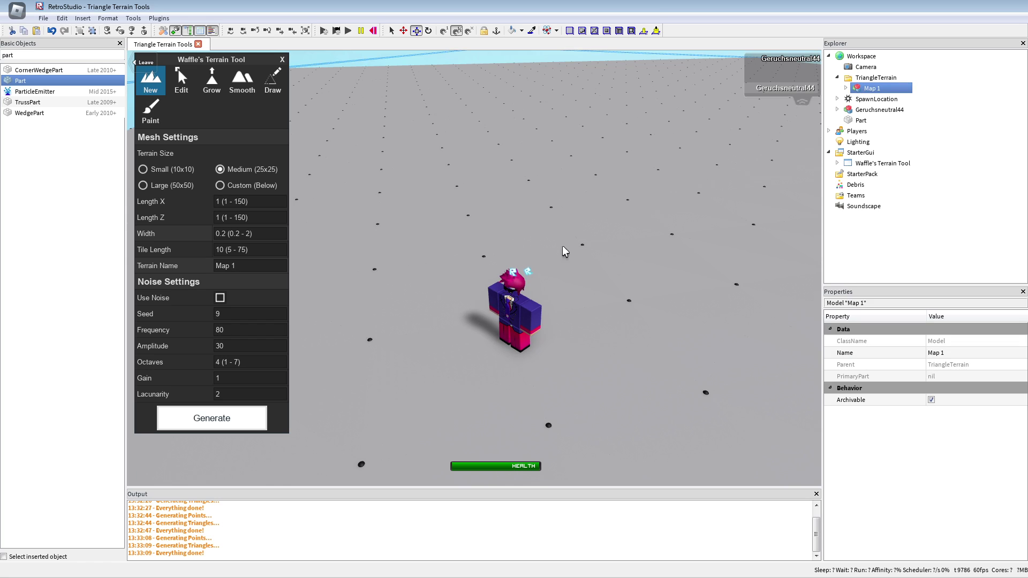
right_drag(562, 246, 522, 114)
click(521, 114)
right_drag(426, 46, 357, 32)
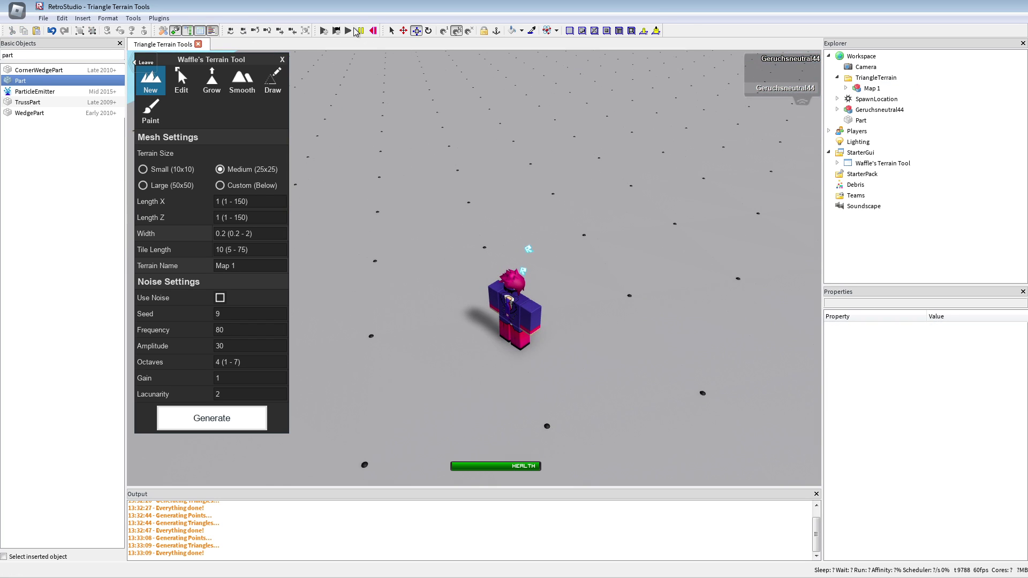
right_drag(549, 161, 557, 182)
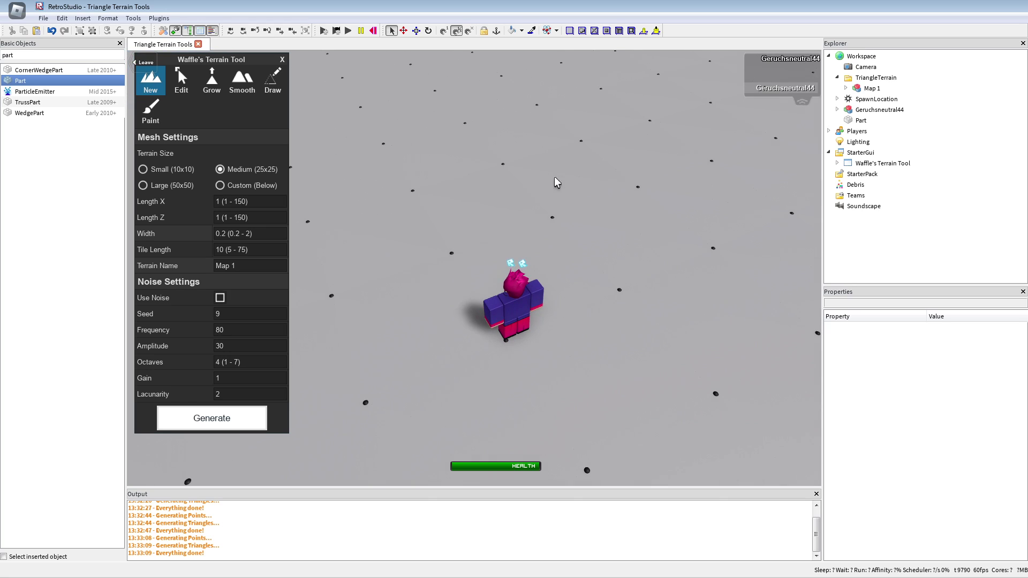
- Select the terrain point at 60, 0, 70 and raise it to a height of about 6.6 with the Move tool
click(589, 238)
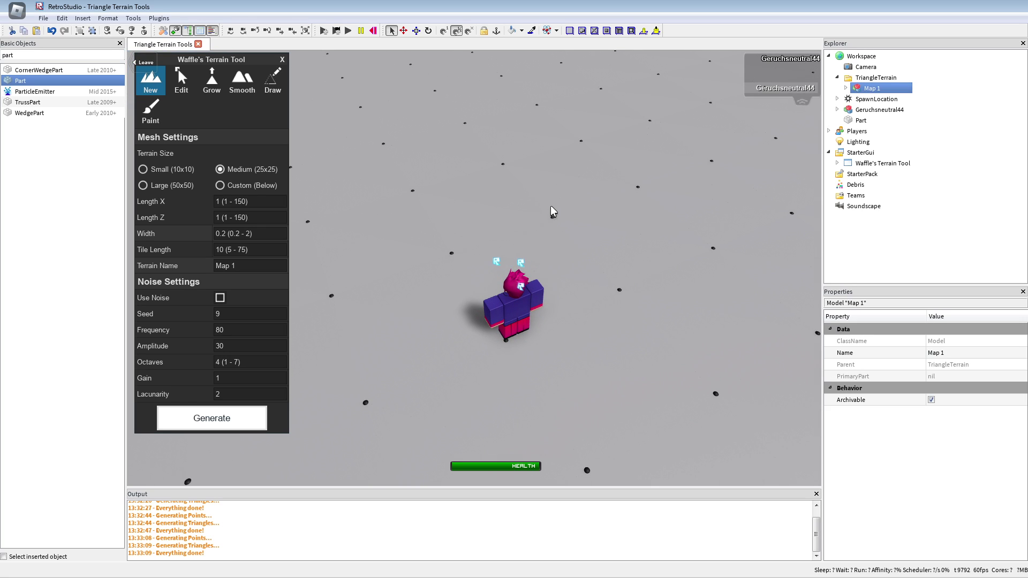
drag(529, 193, 579, 230)
right_drag(583, 258, 584, 282)
key(d)
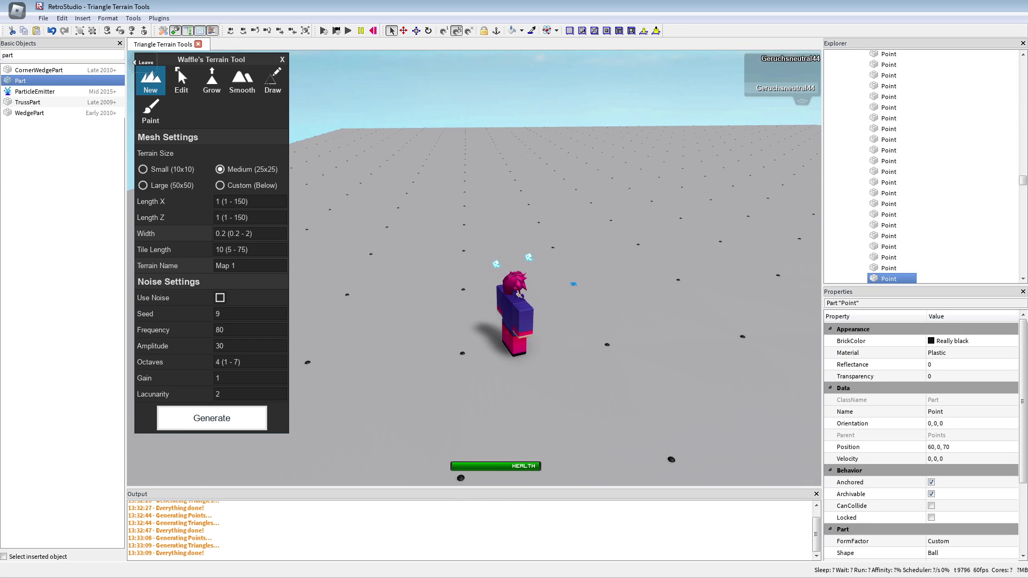
right_drag(672, 166, 673, 192)
click(407, 34)
key(s)
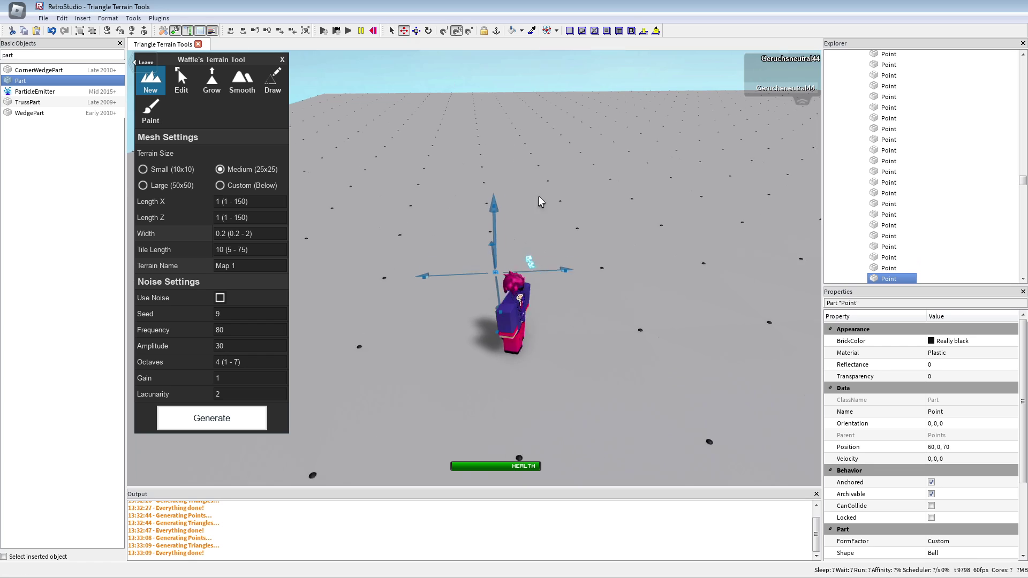
right_drag(539, 195, 509, 206)
drag(544, 195, 547, 145)
mouse_move(547, 144)
right_down()
mouse_move(547, 120)
mouse_move(544, 154)
right_up()
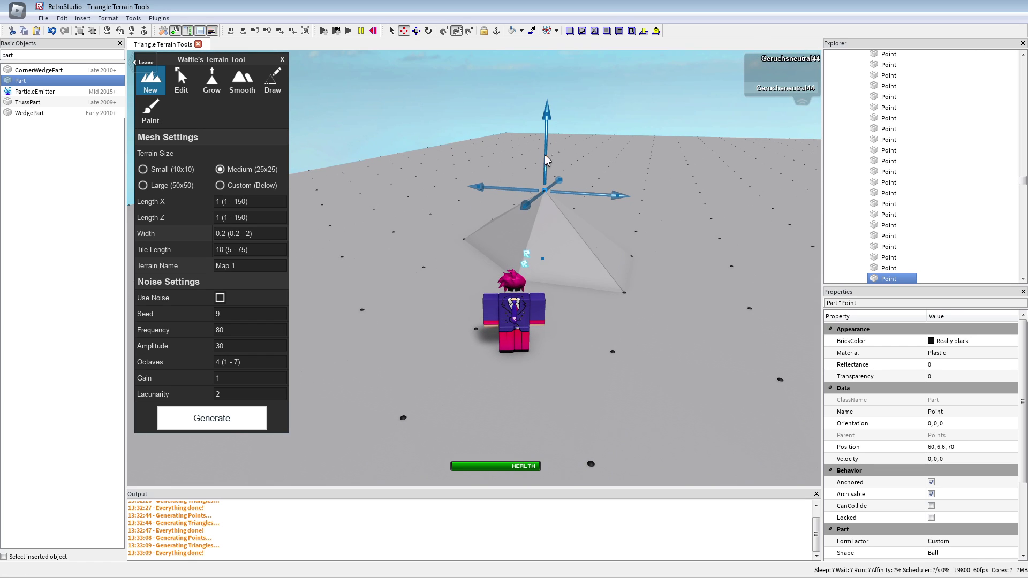
- Raise the diagonally neighbouring point at 50, 0, 80 to extend the peak into a ridge, and clear the selection
key(d)
right_drag(560, 241, 568, 247)
drag(556, 239, 588, 268)
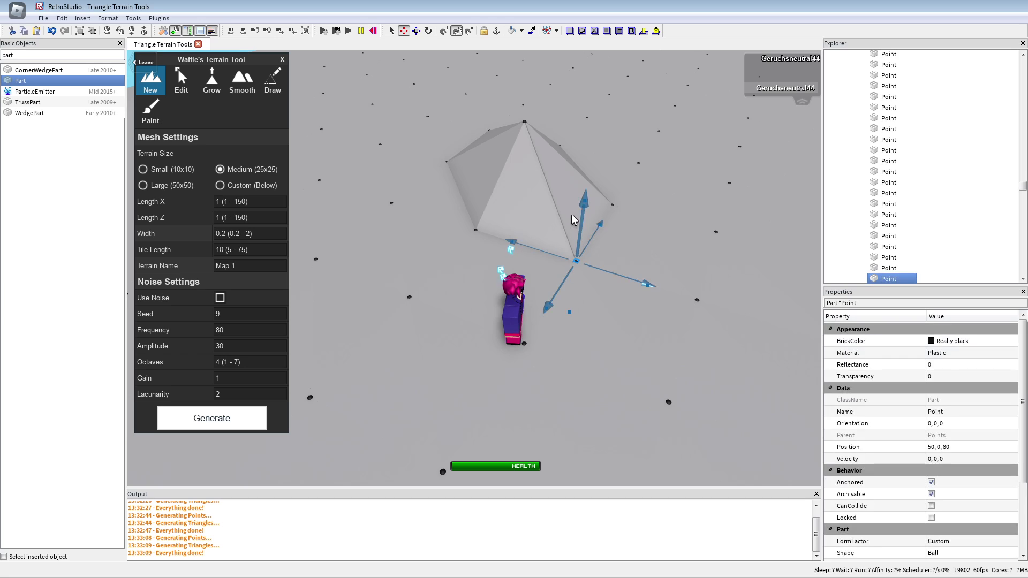
drag(583, 216, 590, 155)
right_drag(597, 236, 615, 209)
key(d)
right_drag(471, 134, 467, 163)
click(467, 164)
- Select a rectangular block of 27 points beside the ridge, lift them together into a plateau, and clear the selection
scroll(467, 164, down, 3)
scroll(468, 169, down, 3)
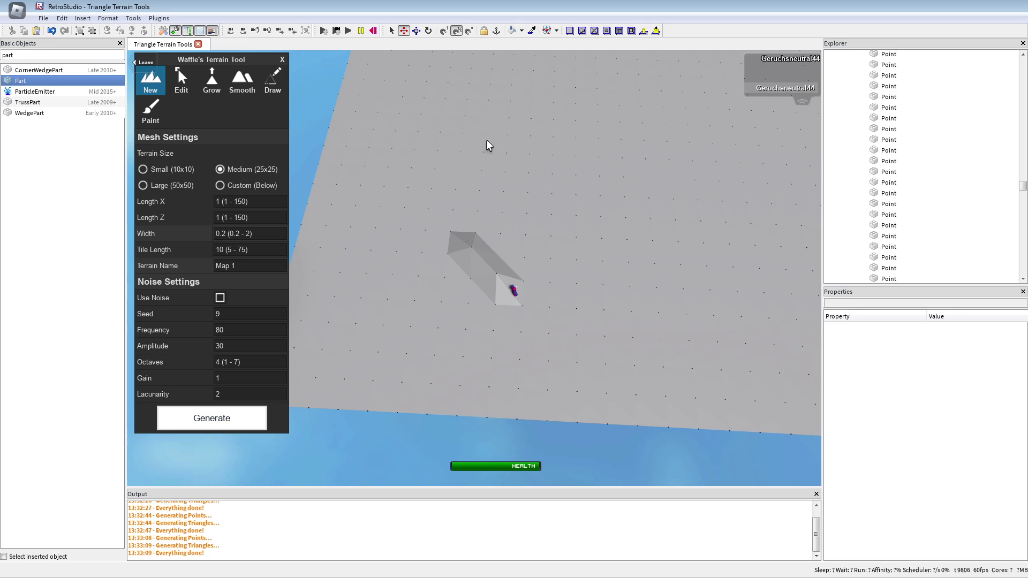
drag(601, 221, 600, 218)
drag(554, 134, 558, 112)
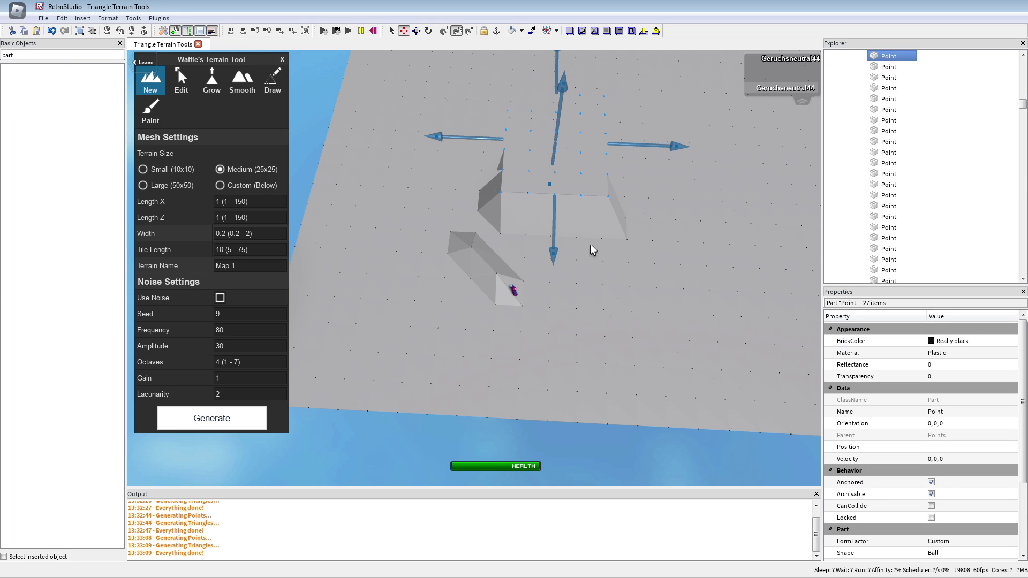
click(580, 351)
- Show the terrain tool's Edit page and switch to the Grow tool
scroll(576, 355, up, 3)
scroll(577, 356, down, 3)
key(w)
mouse_move(577, 356)
right_down()
mouse_move(653, 367)
mouse_move(637, 348)
mouse_move(650, 311)
mouse_move(648, 326)
mouse_move(552, 310)
mouse_move(535, 254)
mouse_move(533, 167)
mouse_move(583, 192)
mouse_move(577, 355)
right_up()
scroll(577, 356, up, 3)
key(w)
key(w)
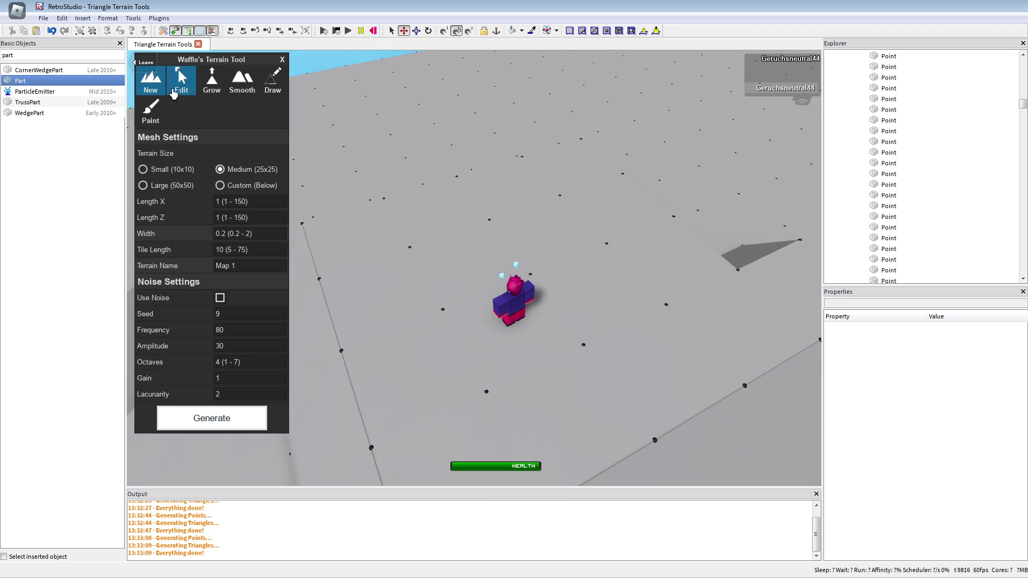
click(181, 86)
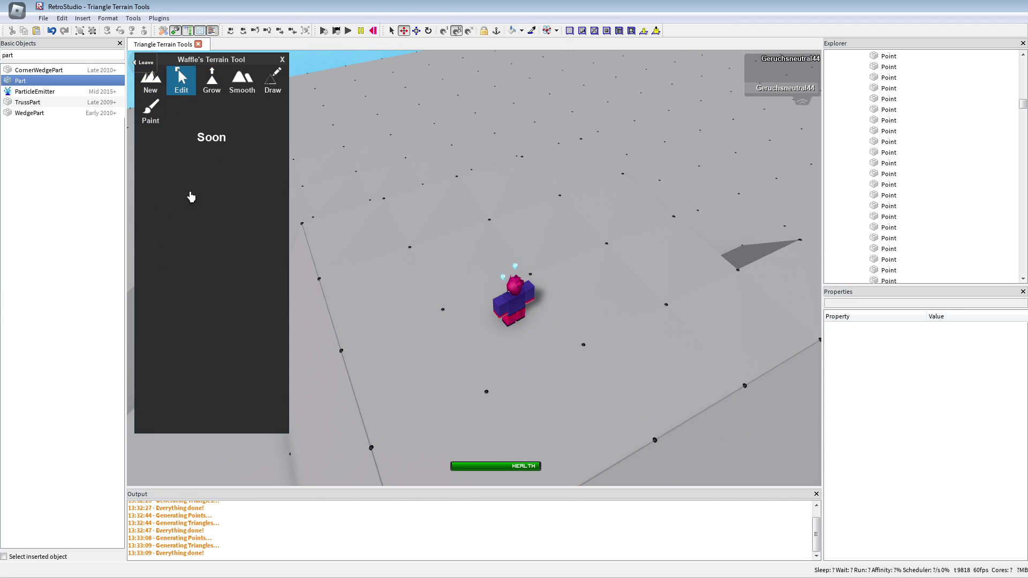
click(210, 86)
mouse_move(557, 234)
right_down()
mouse_move(587, 246)
mouse_move(603, 237)
mouse_move(563, 262)
right_up()
key(d)
key(d)
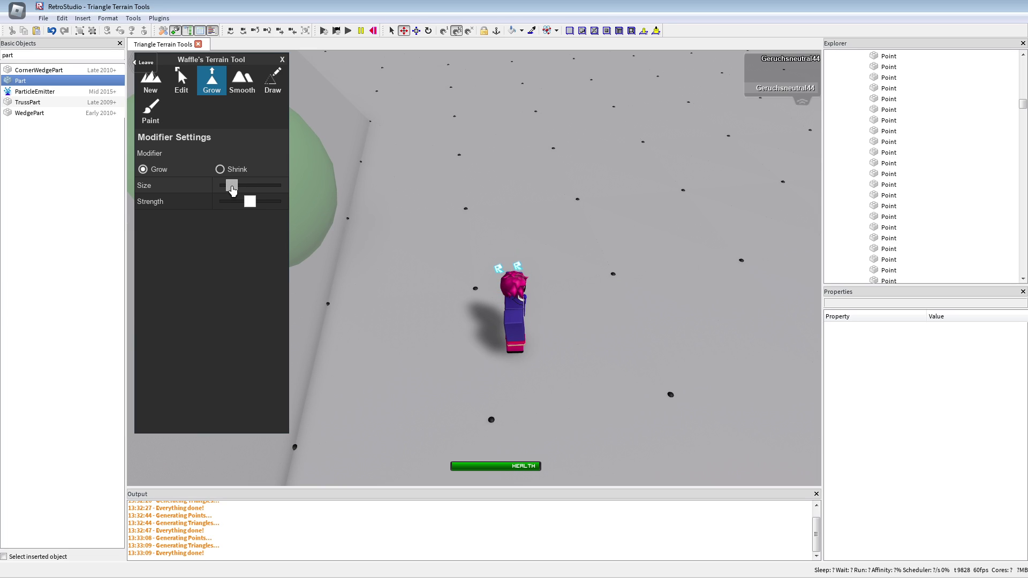
- Try the Grow brush at sizes from minimum to maximum, leaving the size slightly below the middle of its range
drag(229, 190, 258, 192)
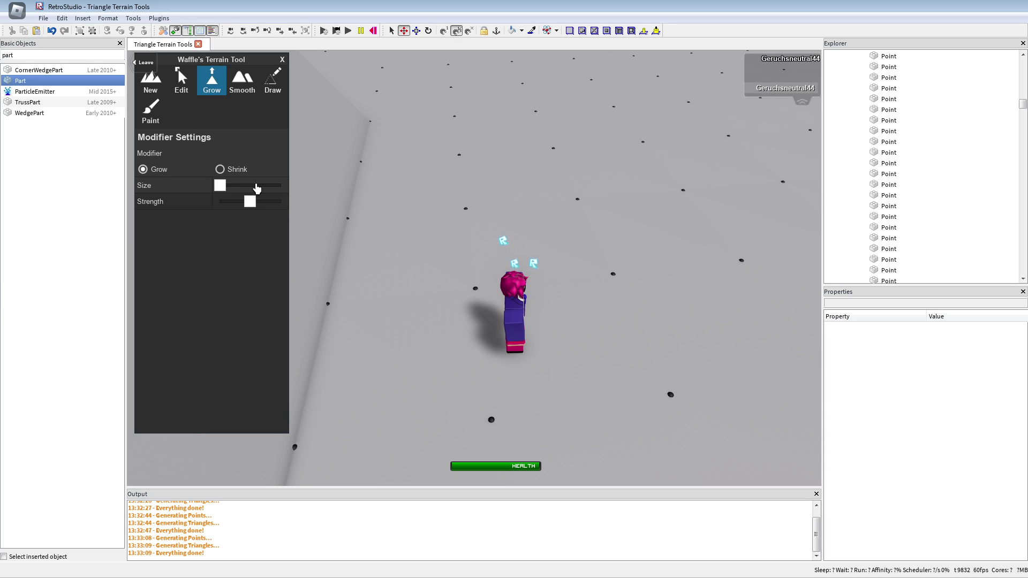
scroll(370, 189, up, 5)
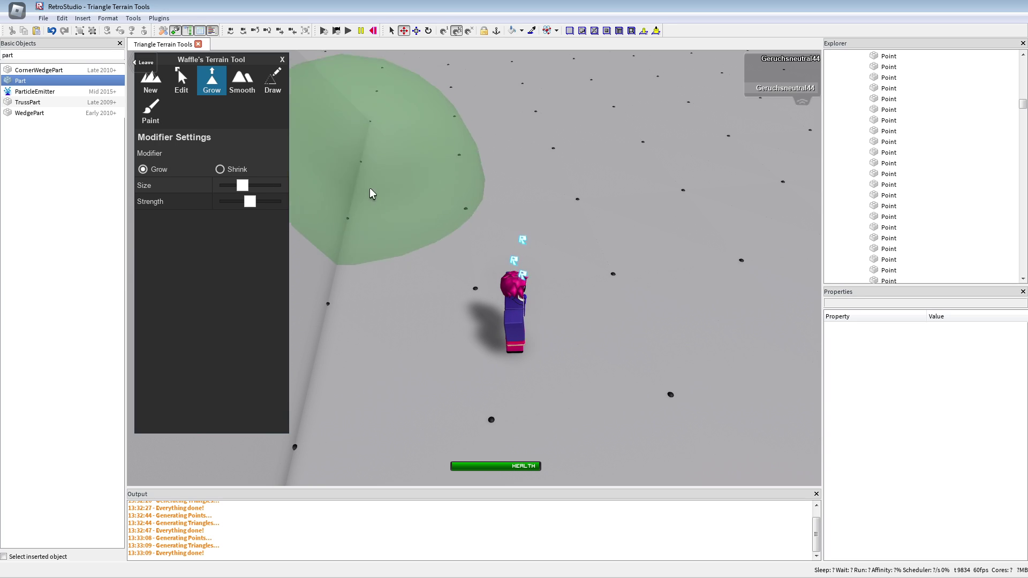
scroll(375, 191, down, 4)
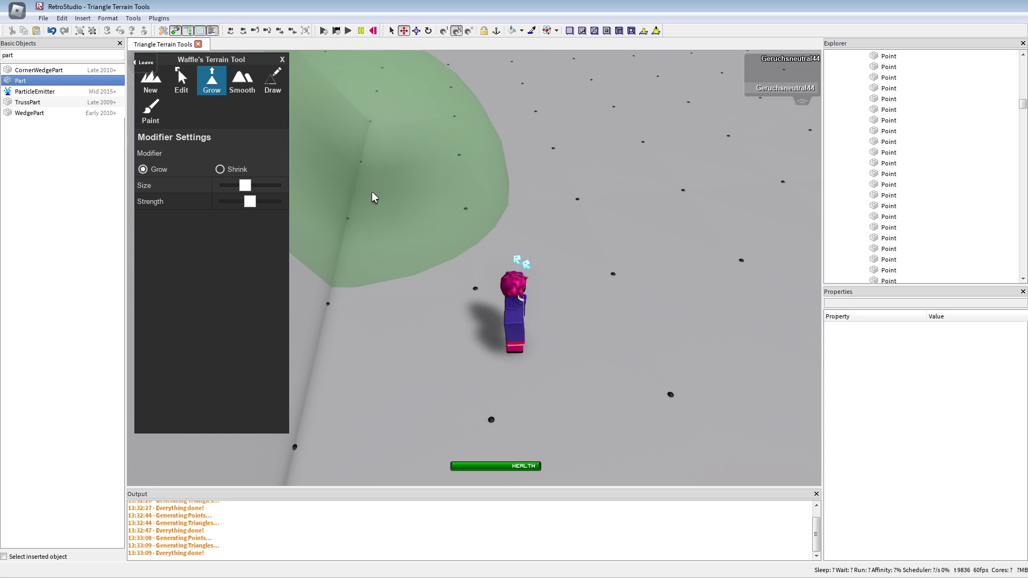
scroll(355, 189, up, 2)
scroll(375, 193, up, 5)
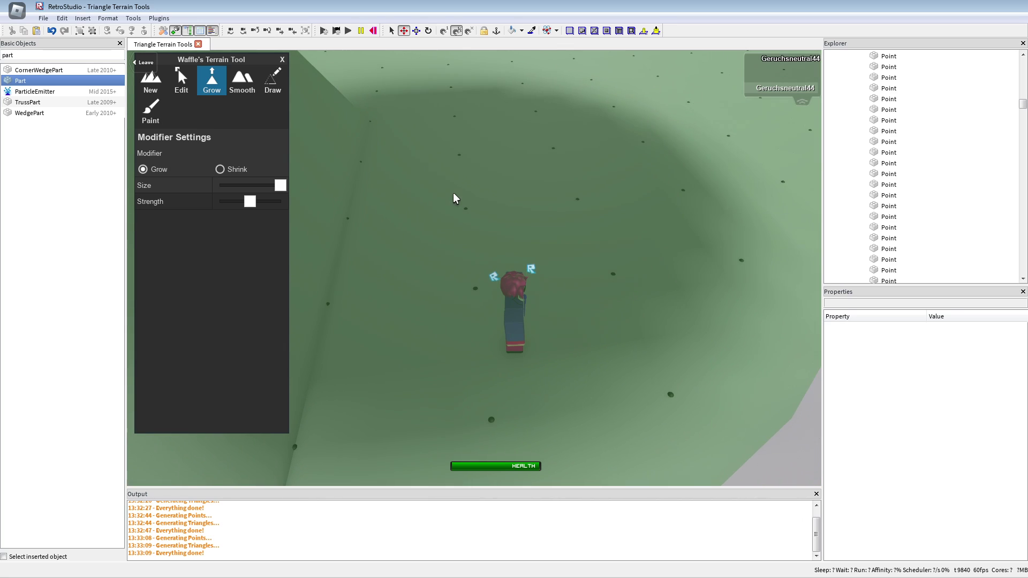
scroll(404, 192, down, 1)
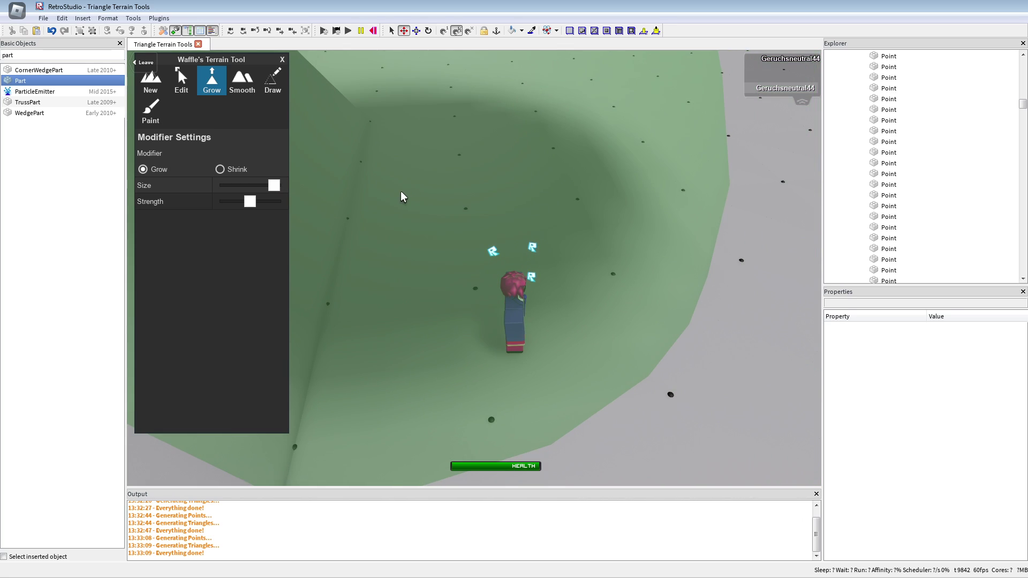
scroll(404, 190, up, 1)
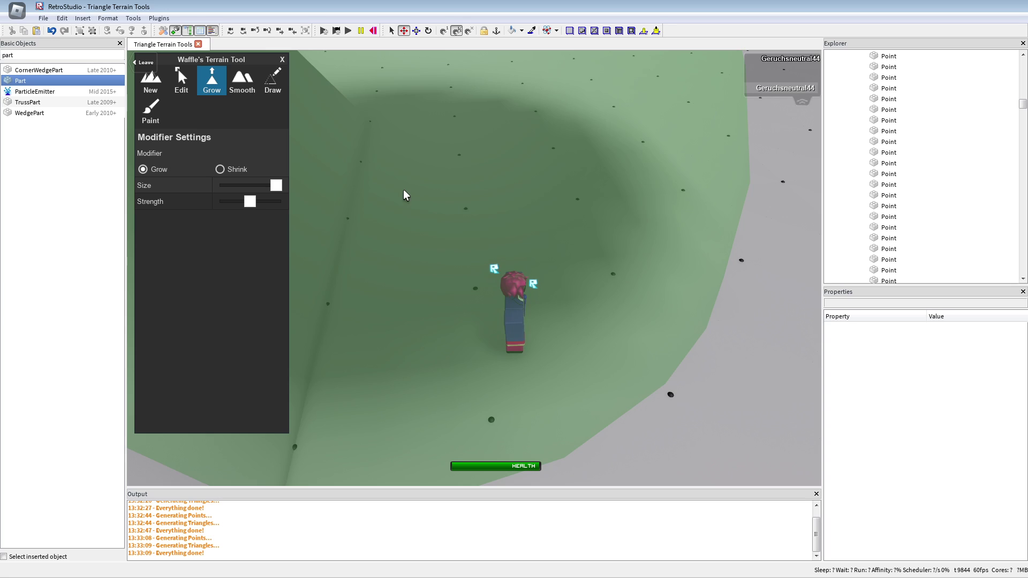
scroll(401, 190, down, 3)
scroll(381, 191, down, 2)
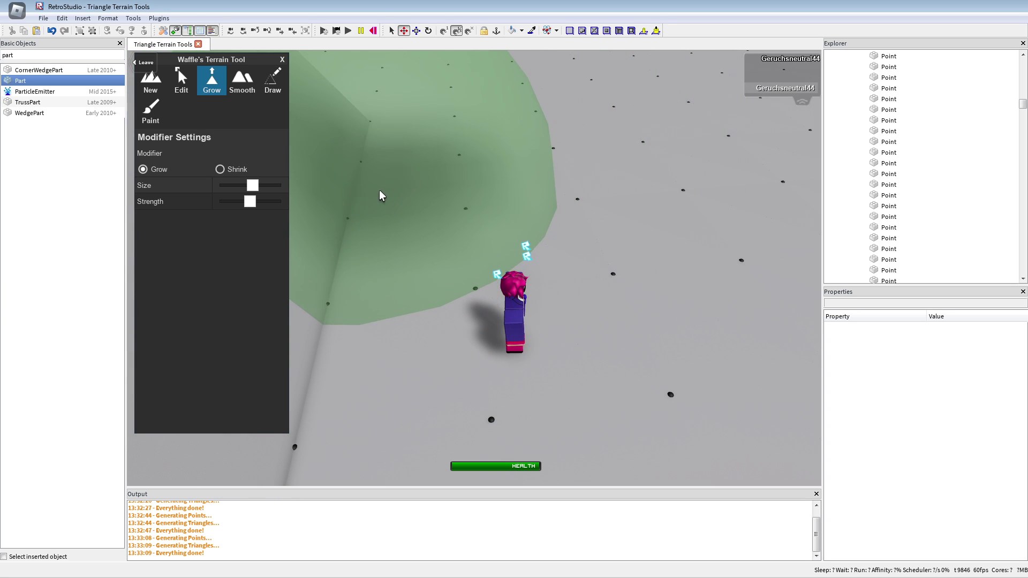
scroll(373, 191, down, 1)
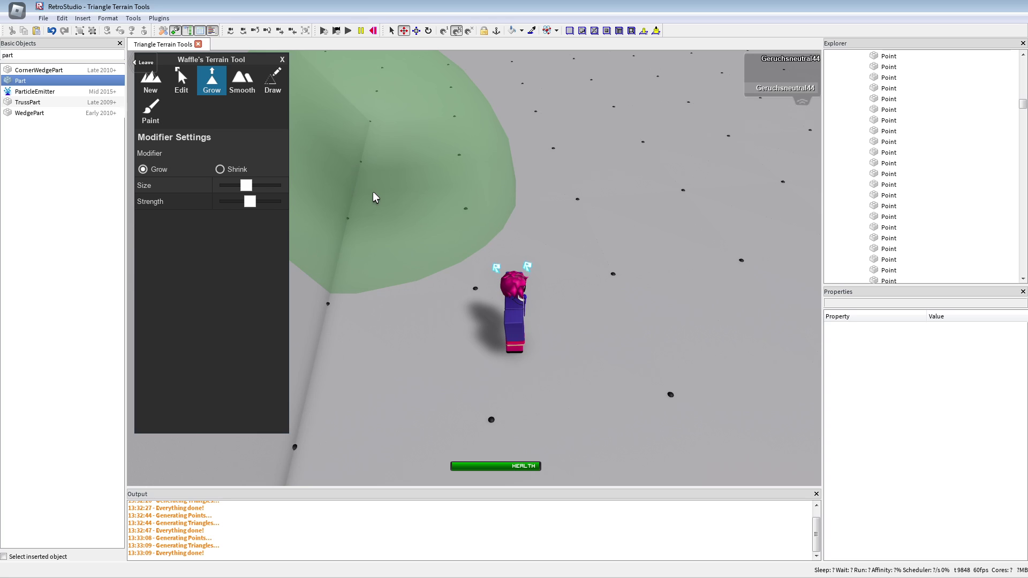
scroll(535, 142, down, 3)
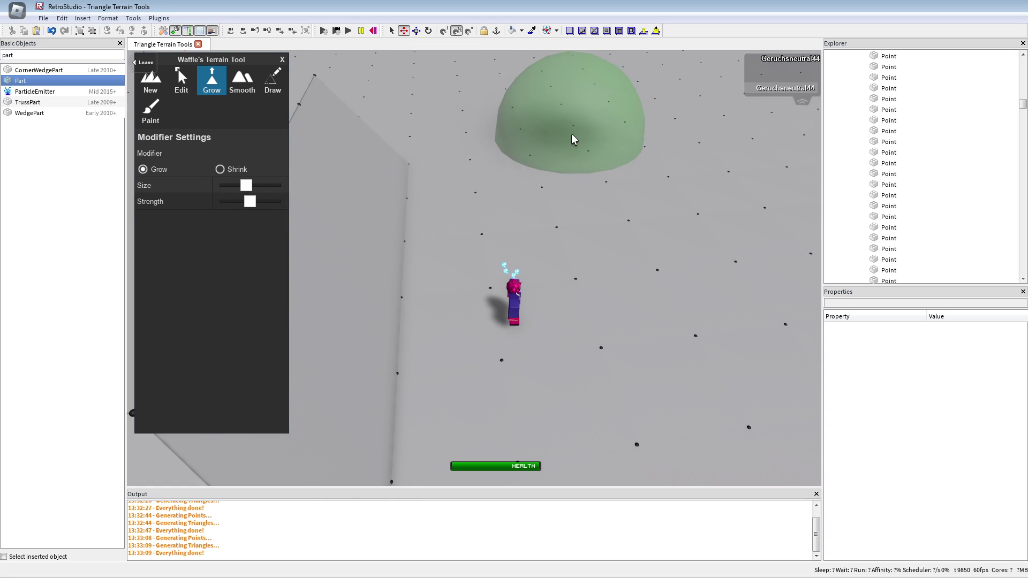
- Sculpt a range of hills on the flat ground beside the raised plateau with repeated Grow strokes
scroll(573, 134, up, 1)
mouse_move(593, 138)
mouse_down()
mouse_move(613, 137)
mouse_move(633, 160)
mouse_move(618, 181)
mouse_up()
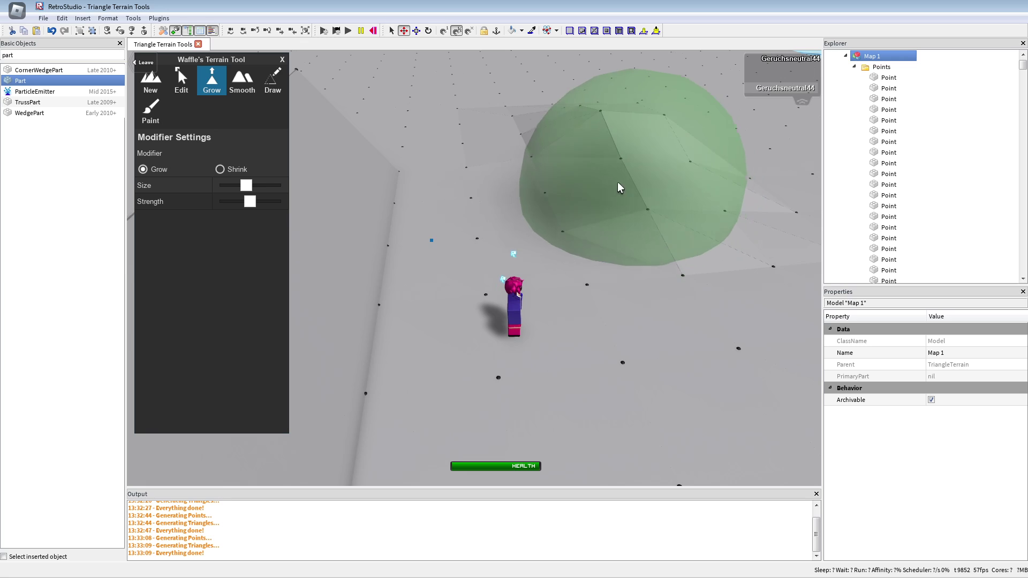
mouse_move(555, 113)
mouse_down()
mouse_move(516, 108)
mouse_move(533, 142)
mouse_up()
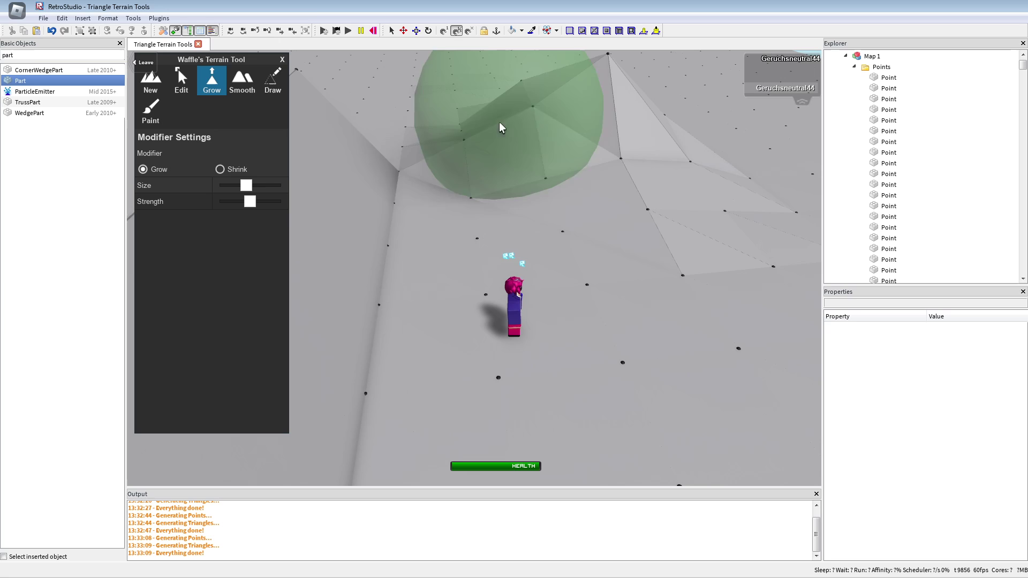
click(499, 123)
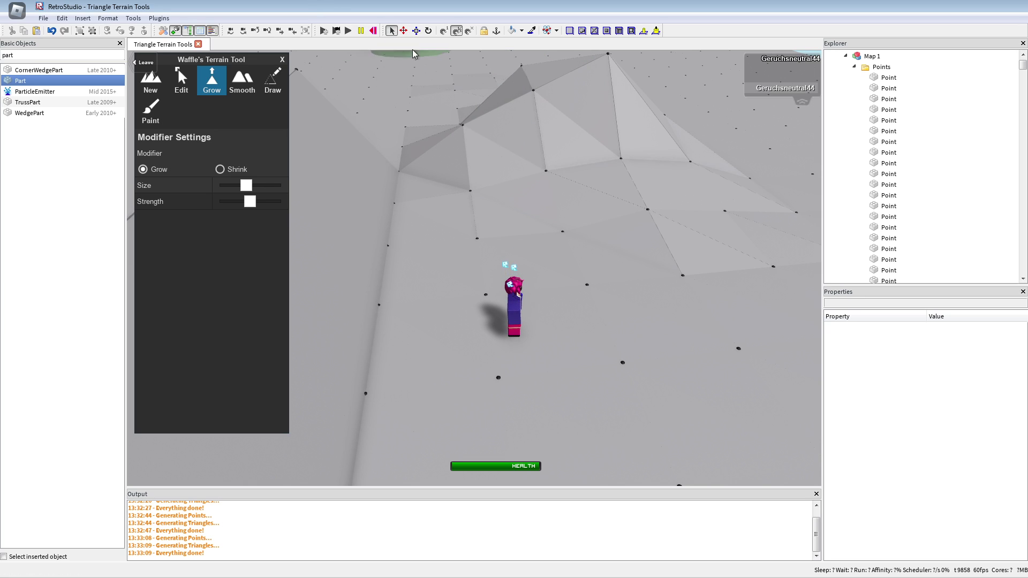
scroll(486, 236, down, 3)
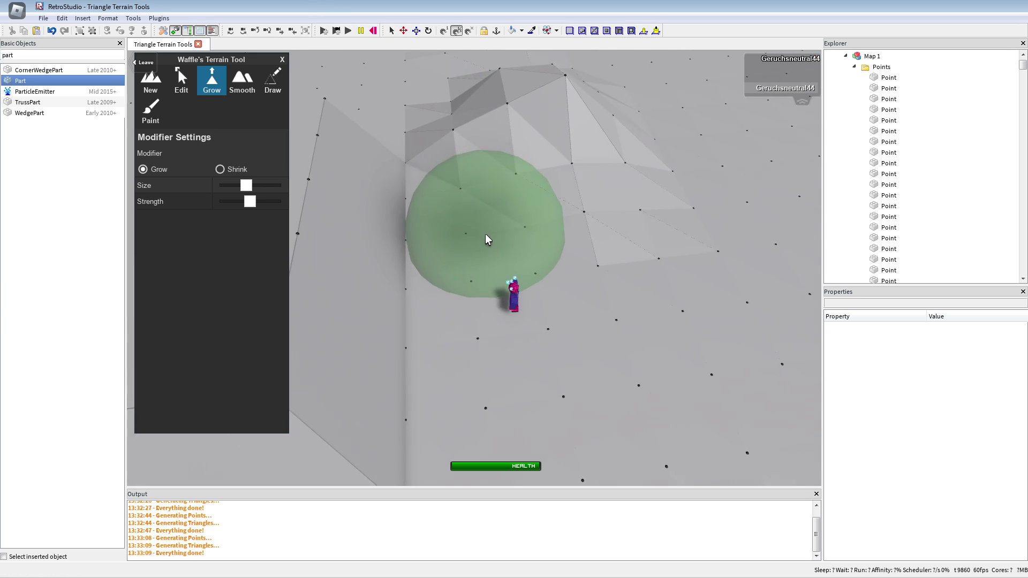
right_drag(486, 236, 494, 235)
scroll(494, 235, up, 2)
click(499, 164)
click(525, 133)
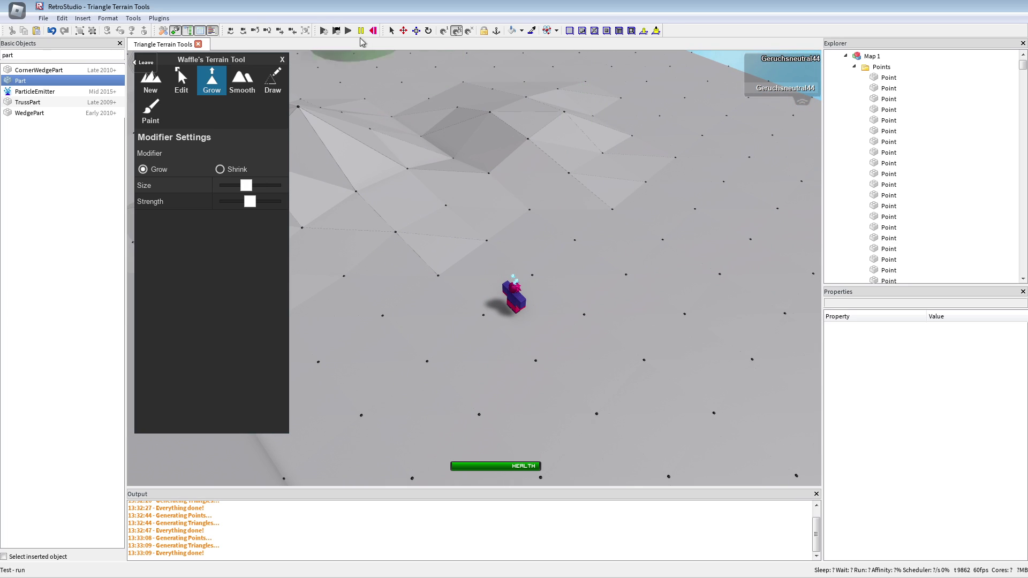
click(564, 174)
click(492, 107)
scroll(478, 122, down, 3)
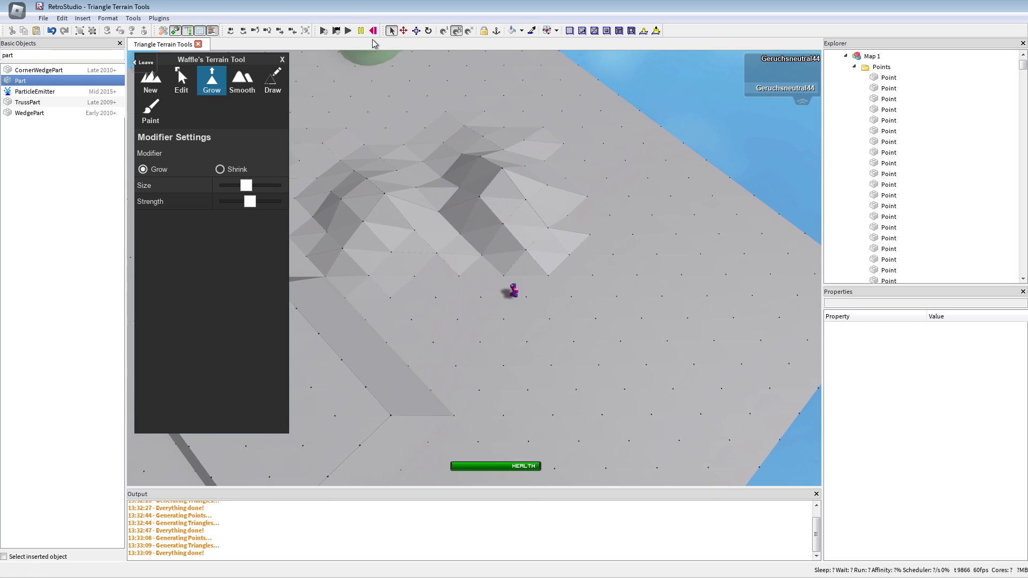
scroll(421, 106, up, 3)
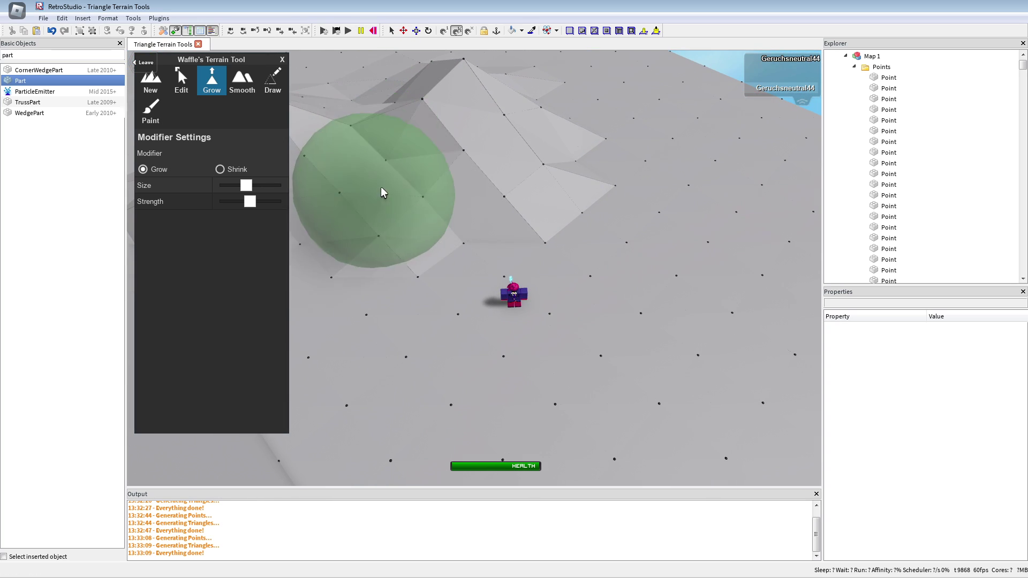
click(359, 285)
key(d)
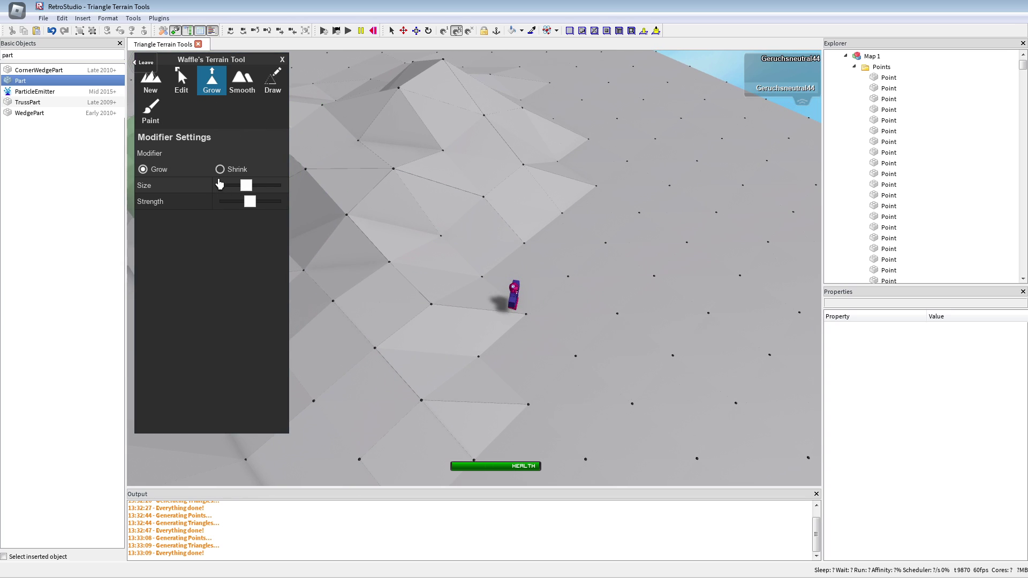
- Switch the modifier to Shrink at maximum strength and carve deep hollows into the hills and the flat ground beside them
mouse_move(370, 197)
mouse_down()
mouse_move(367, 175)
mouse_move(439, 57)
mouse_move(238, 202)
mouse_move(280, 201)
mouse_up()
click(470, 27)
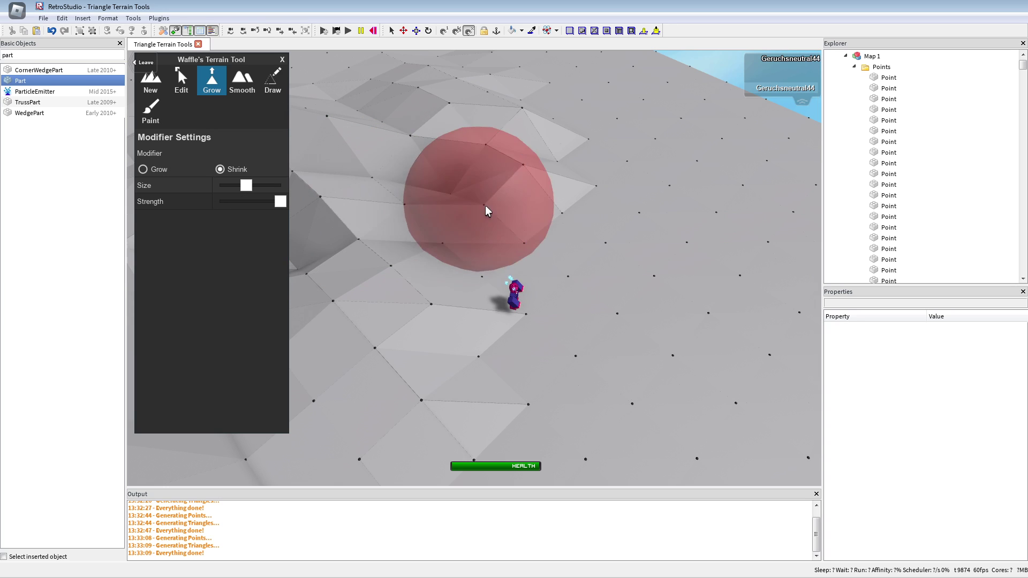
mouse_move(485, 204)
mouse_down()
mouse_move(628, 188)
mouse_move(677, 276)
mouse_move(673, 220)
mouse_up()
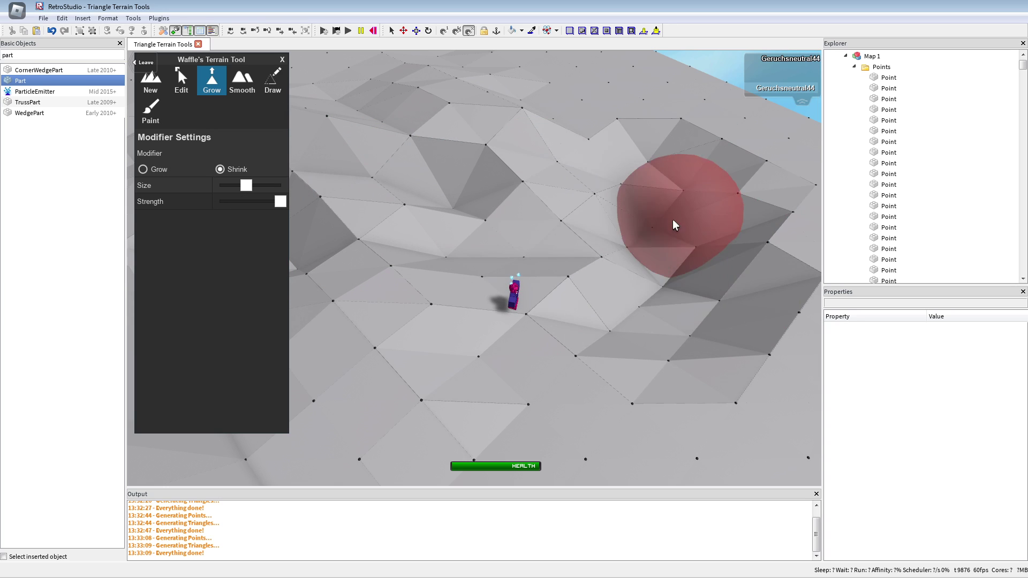
- Lower the Shrink strength to its minimum and apply a gentle stroke to the sculpted terrain
drag(278, 205, 206, 204)
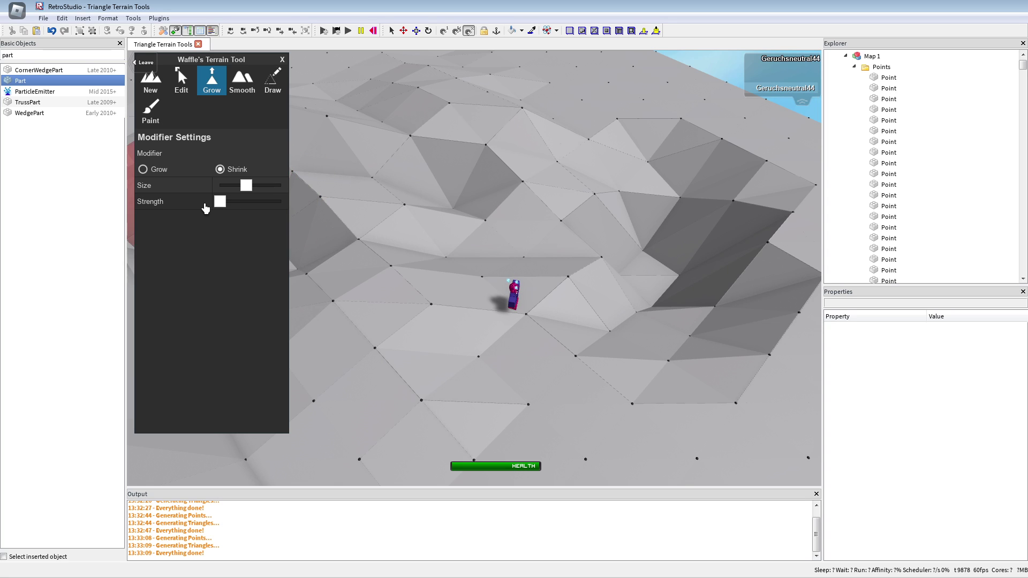
drag(280, 203, 215, 206)
right_drag(394, 256, 413, 259)
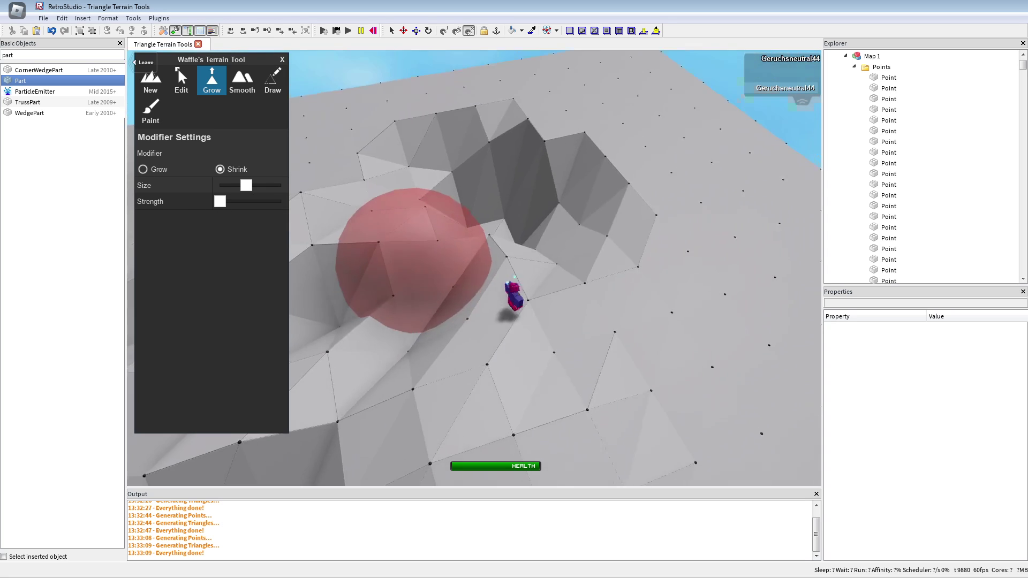
scroll(535, 244, up, 3)
key(d)
drag(662, 199, 638, 233)
- Look at the terrain tool's Smooth page
key(d)
right_drag(373, 210, 373, 210)
click(242, 80)
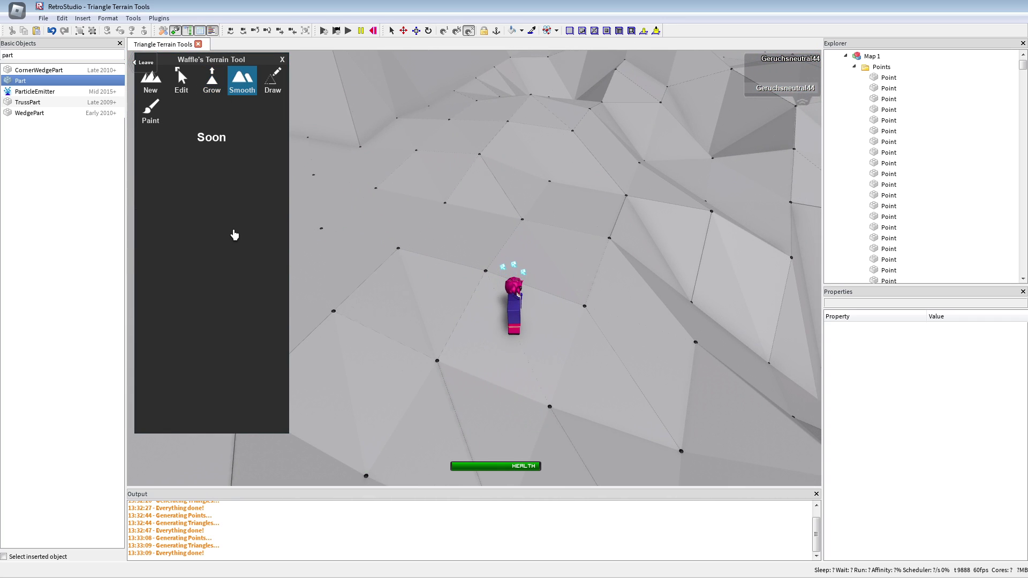
key(w)
key(a)
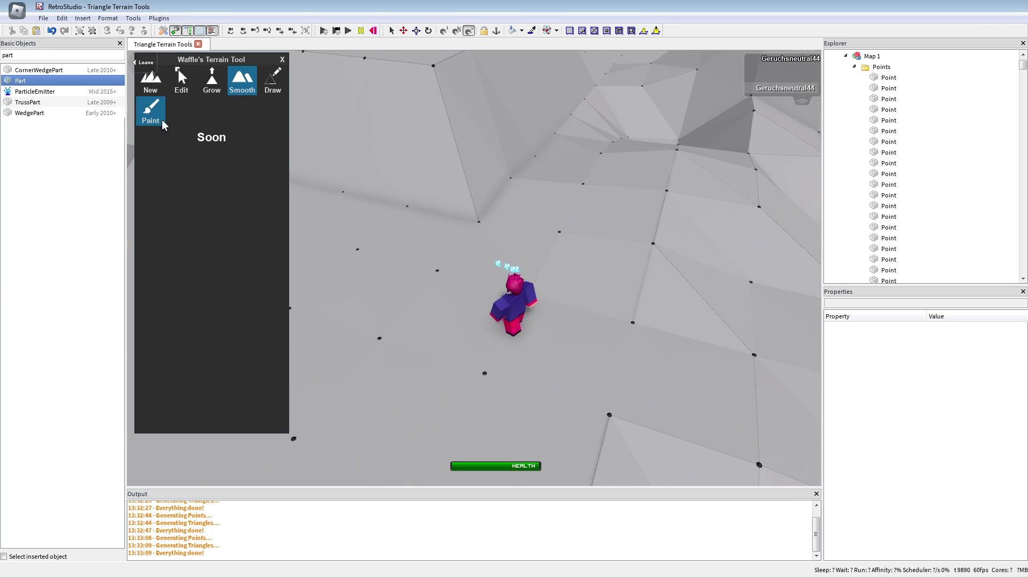
- Paint a large area of flat terrain with the Bright green Grass brush
click(162, 121)
scroll(464, 313, down, 4)
right_drag(572, 312, 586, 307)
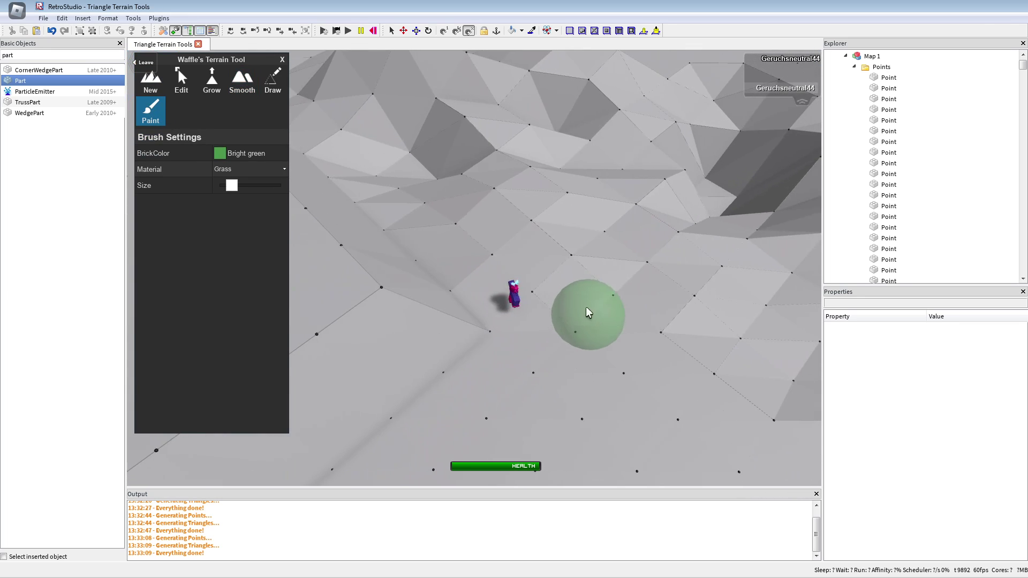
mouse_move(592, 416)
mouse_down()
mouse_move(707, 413)
mouse_move(522, 394)
mouse_move(583, 368)
mouse_move(561, 411)
mouse_up()
- Set the paint brush colour to Medium stone grey with the Grass material and paint the ground beside the green area
click(236, 160)
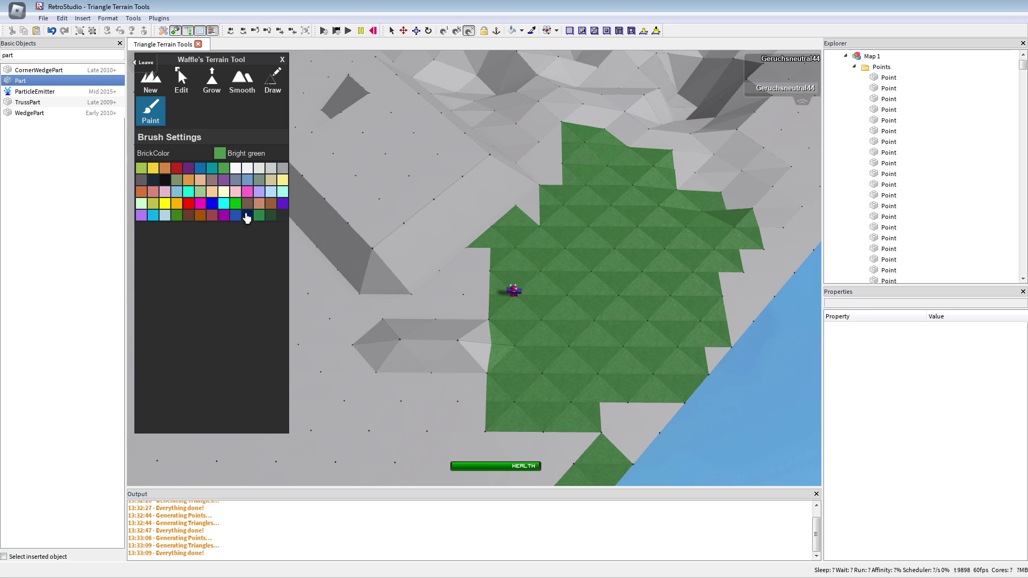
click(279, 170)
mouse_move(364, 397)
mouse_down()
mouse_move(467, 311)
mouse_move(478, 347)
mouse_up()
- Change the paint brush to Slate in Dark stone grey and paint over the grey area, part of the green and the neighbouring slope
click(249, 169)
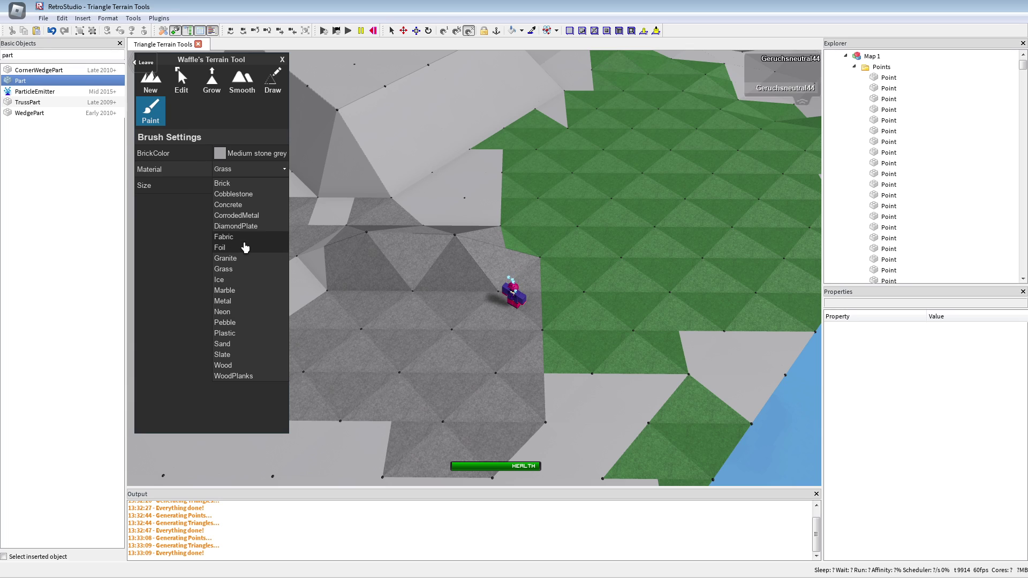
click(234, 358)
click(220, 154)
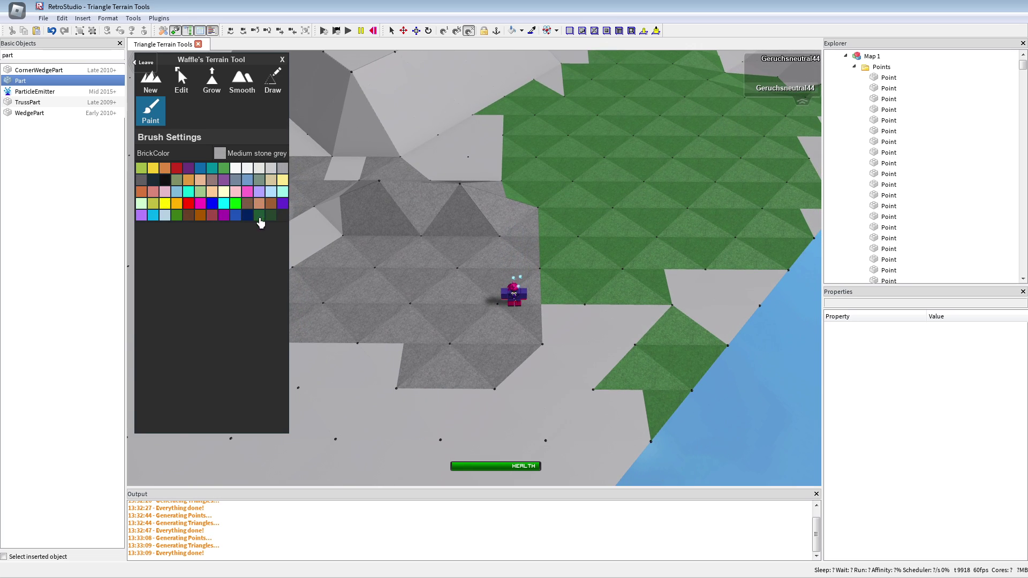
click(141, 185)
mouse_move(388, 256)
mouse_down()
mouse_move(438, 319)
mouse_move(481, 308)
mouse_move(503, 274)
mouse_move(477, 436)
mouse_move(645, 390)
mouse_move(652, 306)
mouse_move(769, 204)
mouse_move(771, 184)
mouse_up()
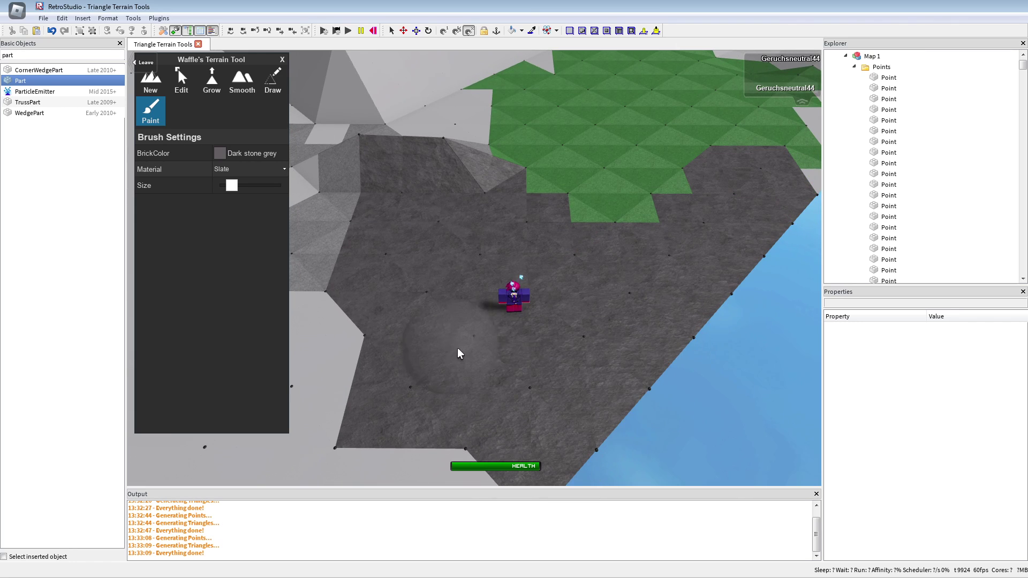
right_drag(457, 349, 402, 314)
mouse_move(402, 315)
mouse_down()
mouse_move(464, 256)
mouse_move(608, 191)
mouse_move(571, 282)
mouse_move(294, 358)
mouse_move(450, 278)
mouse_move(369, 236)
mouse_up()
key(a)
right_drag(369, 236, 471, 181)
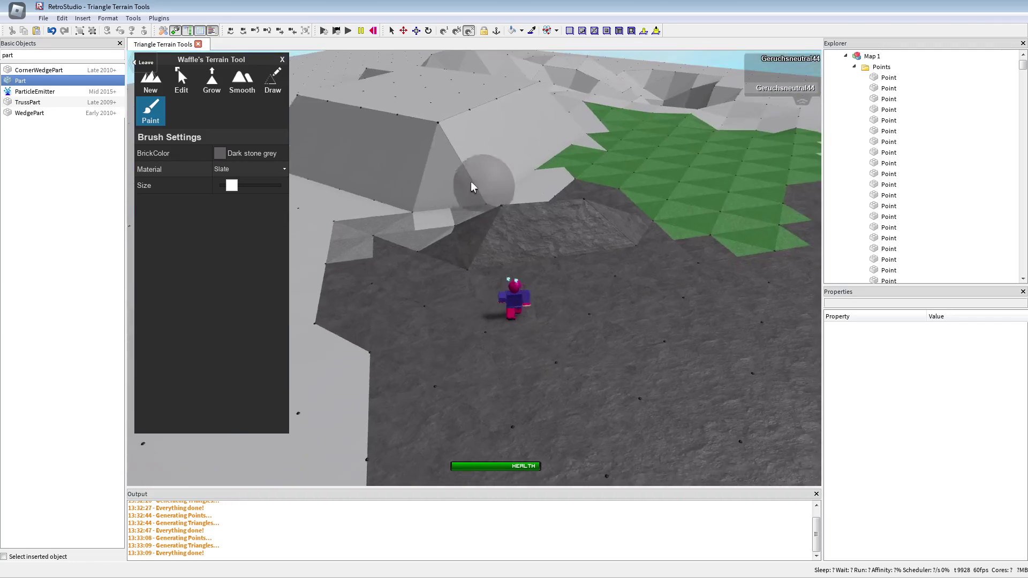
key(w)
- Reset the character and delete the Map 1 terrain
click(152, 86)
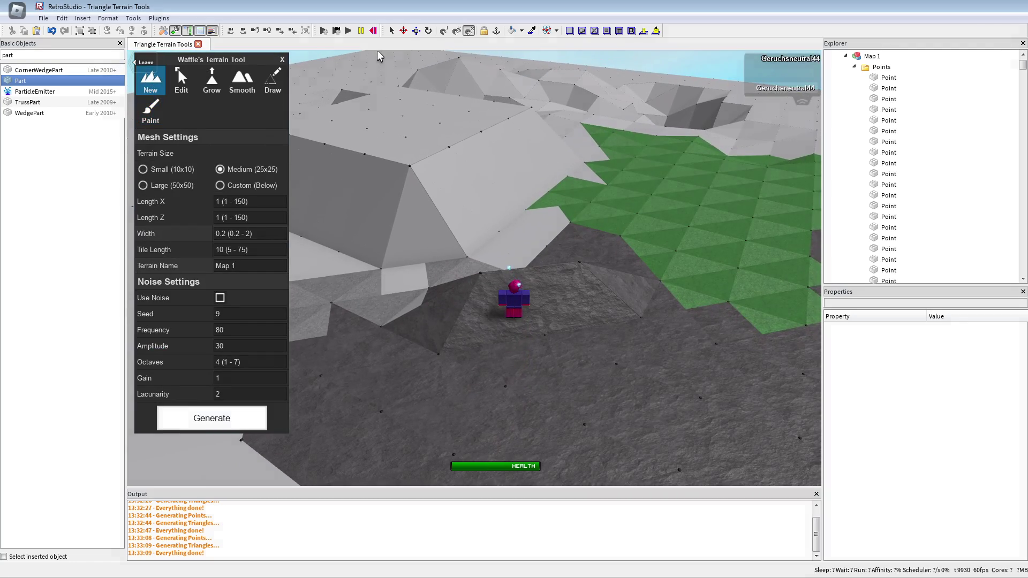
key(Escape)
key(r)
key(Return)
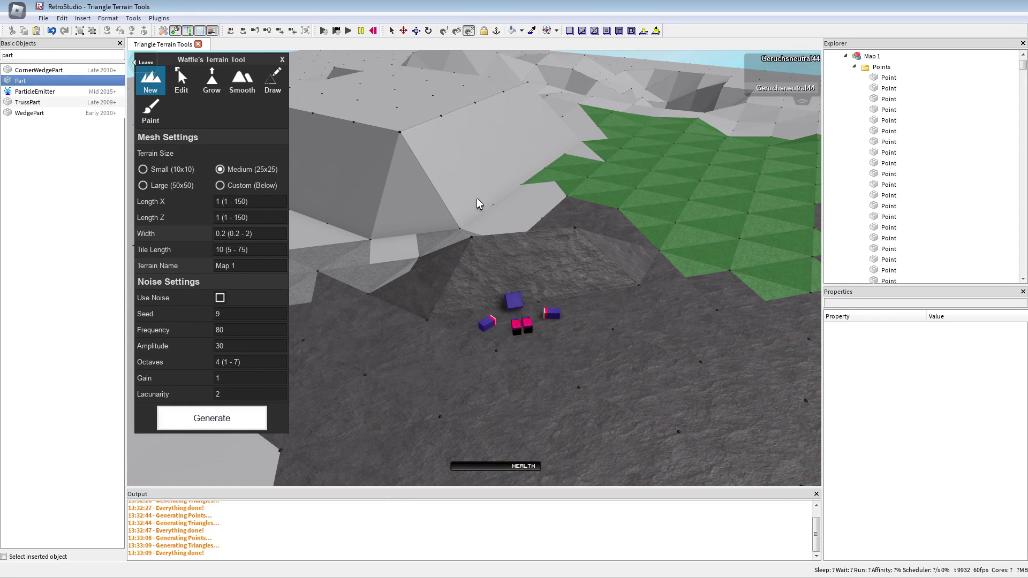
click(852, 54)
key(Delete)
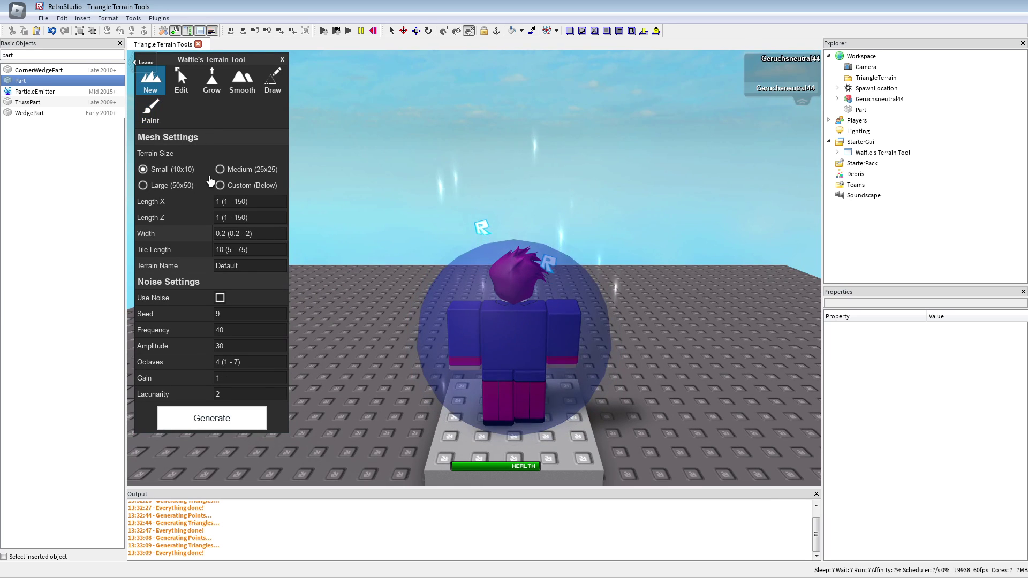
- Generate a Large (50x50) terrain with noise enabled and an amplitude of 15, and expand the TriangleTerrain folder
click(142, 185)
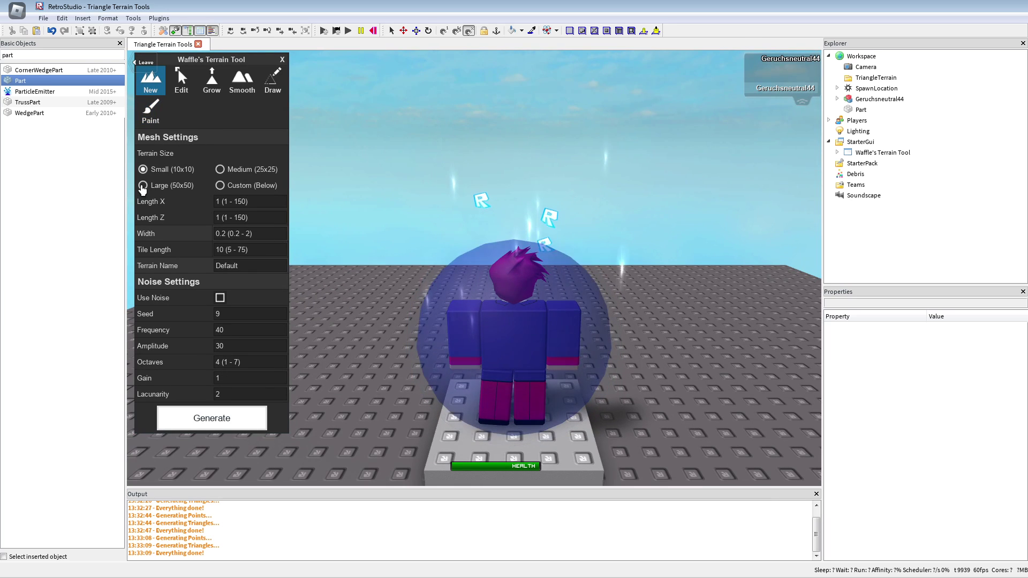
click(220, 299)
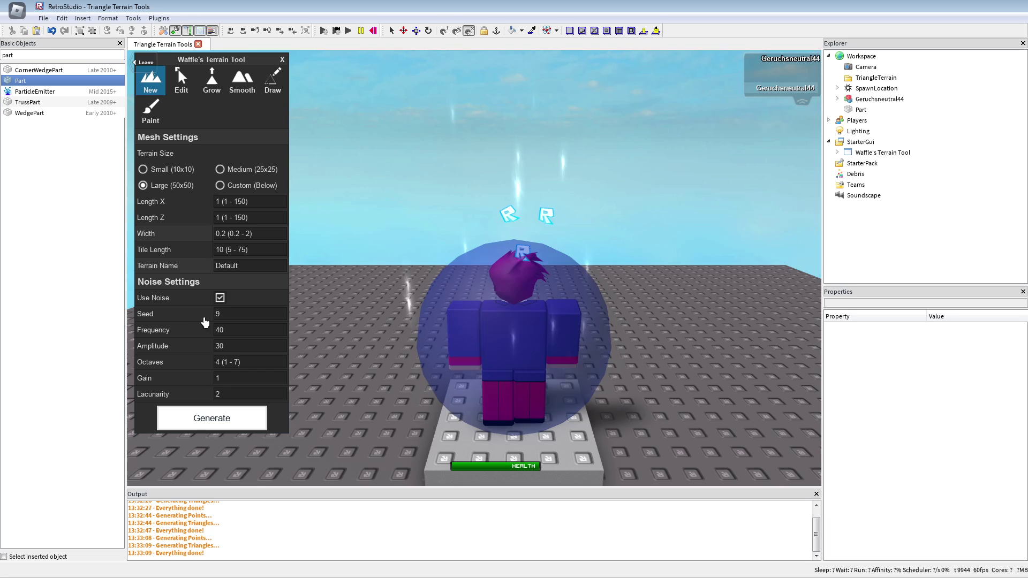
scroll(410, 331, down, 5)
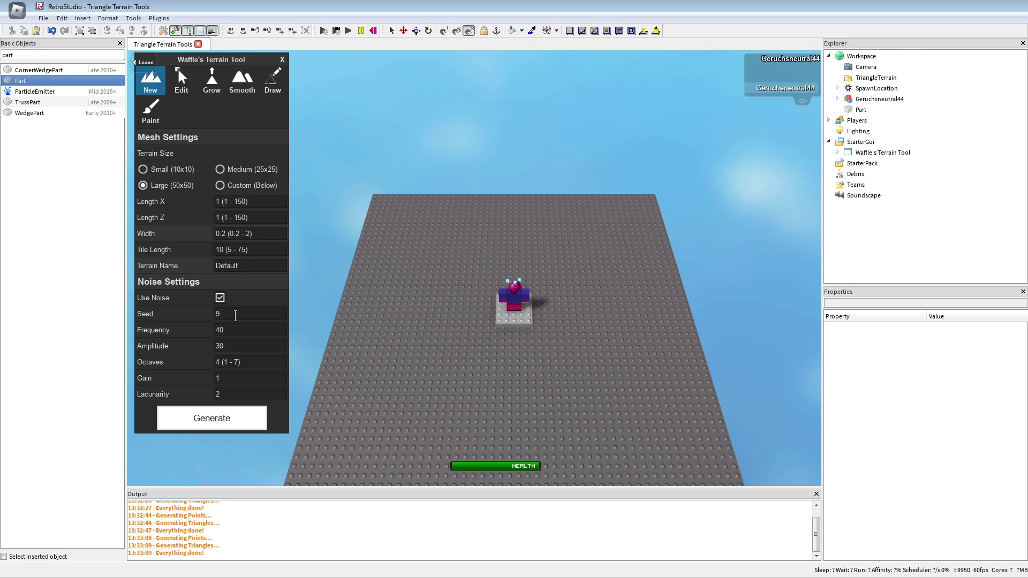
right_drag(317, 336, 287, 317)
key(w)
key(a)
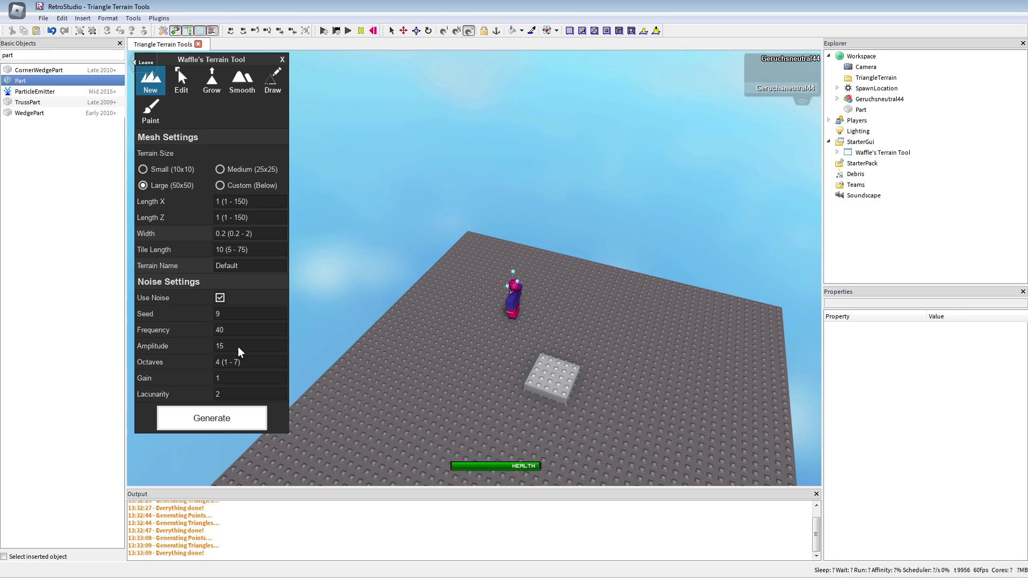
click(254, 418)
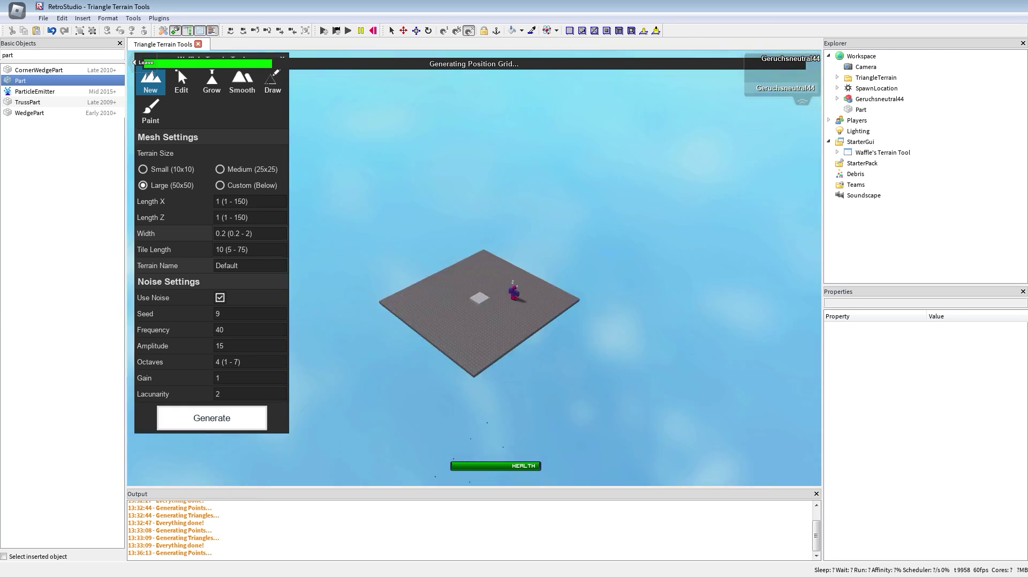
right_drag(407, 332, 252, 317)
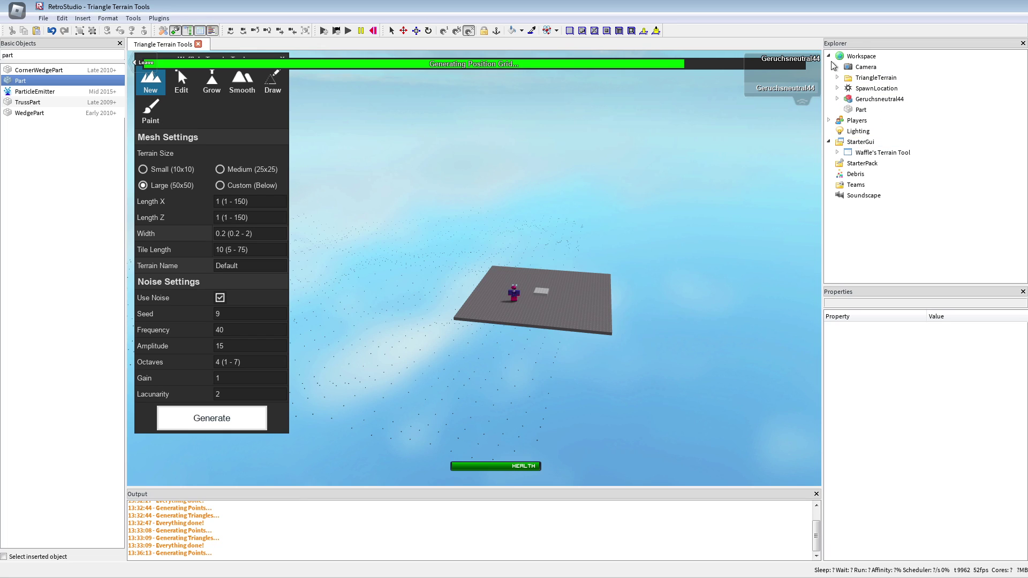
click(837, 77)
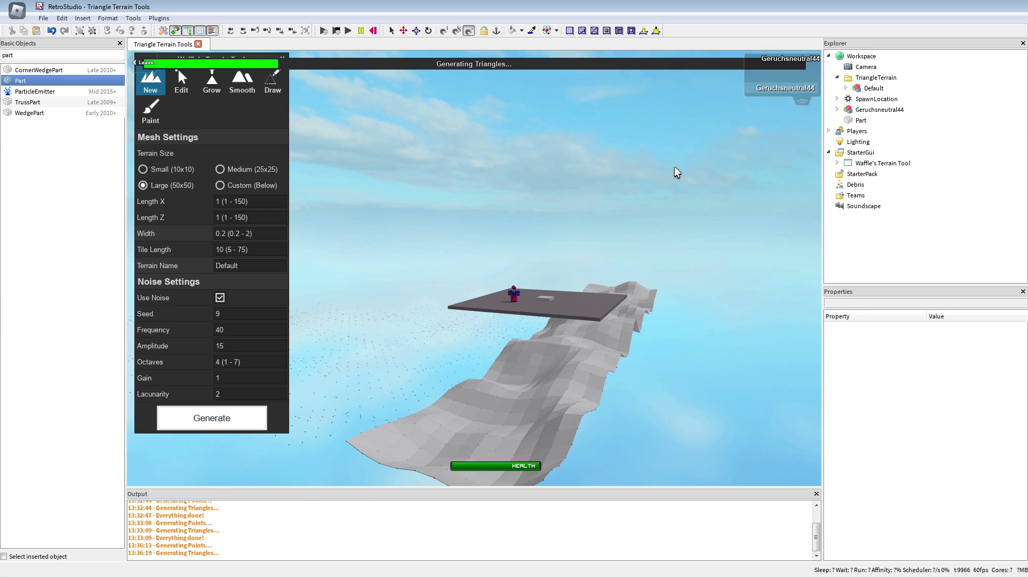
right_drag(670, 165, 404, 161)
key(w)
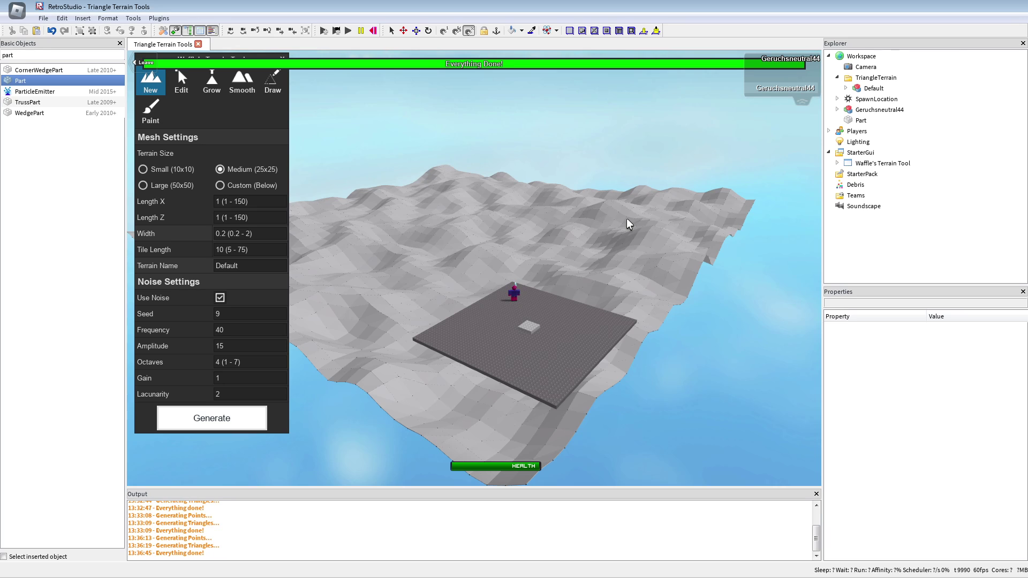
- Delete the large Default terrain and generate a Medium (25x25) one with noise at amplitude 70
right_drag(627, 218, 601, 193)
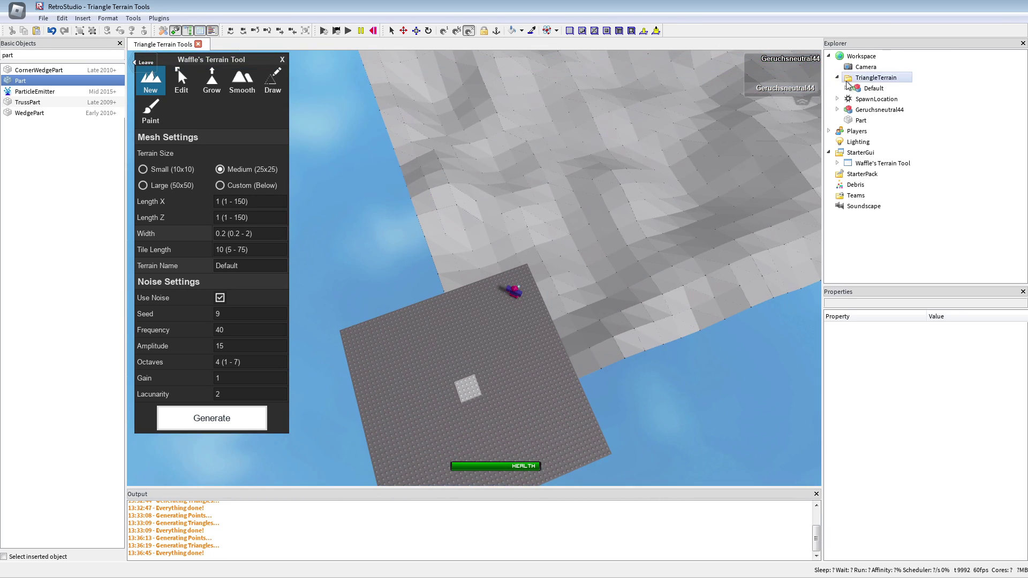
click(872, 88)
key(Delete)
right_drag(516, 257, 674, 137)
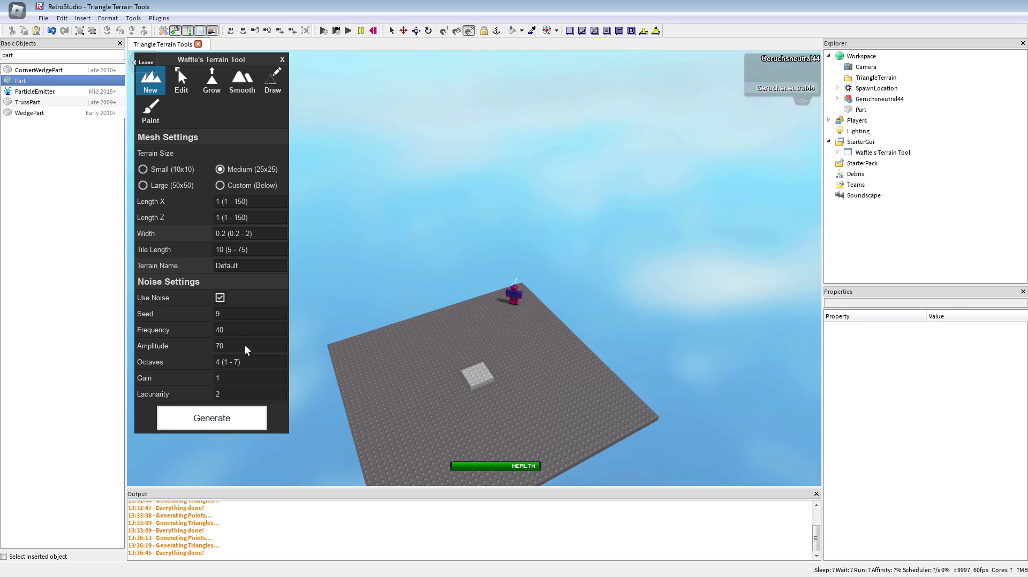
click(241, 420)
- Walk the character through the new mountain terrain to examine its slopes and peaks
right_drag(505, 346, 514, 342)
key(w)
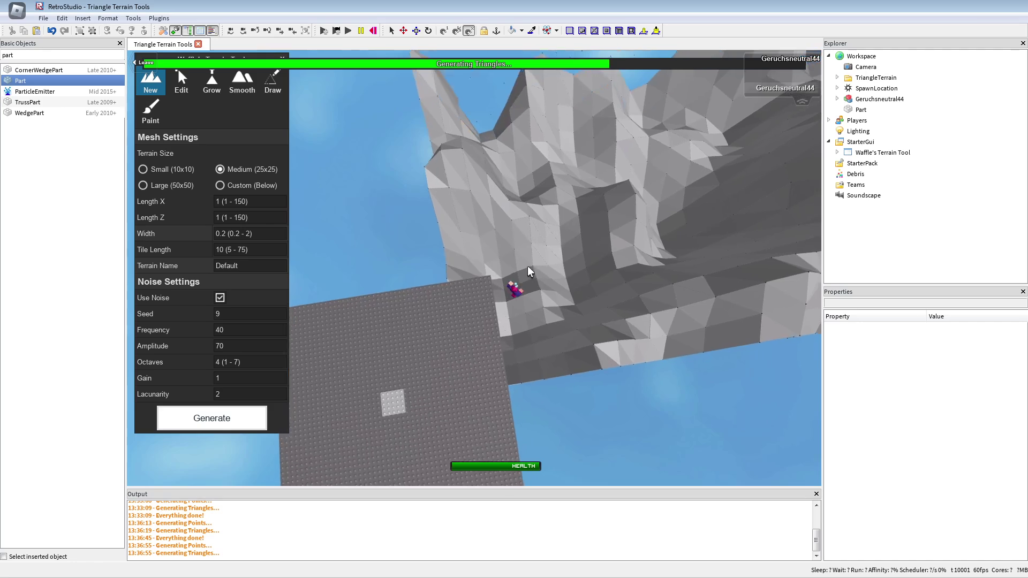
key(w)
right_drag(528, 266, 528, 267)
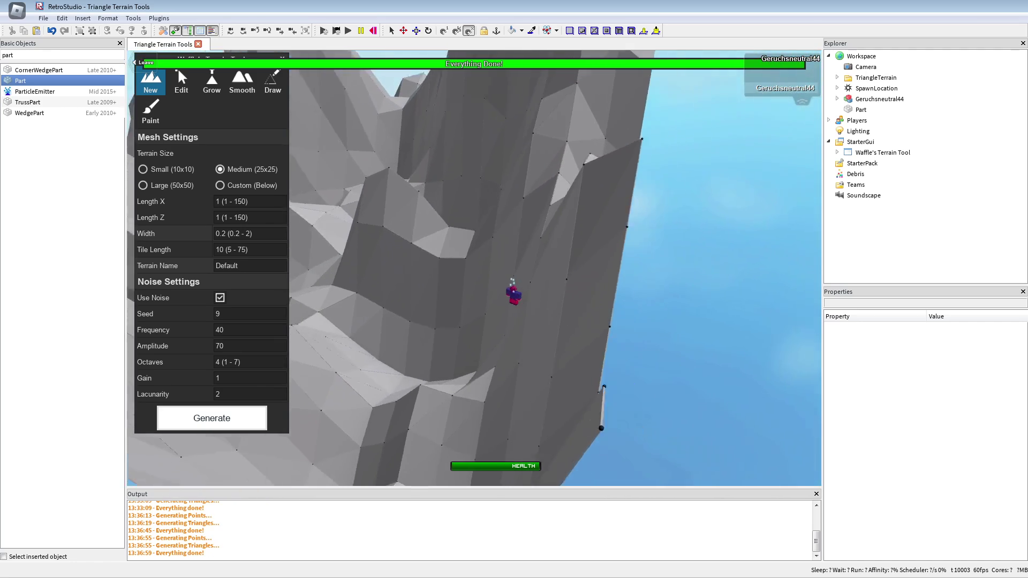
right_drag(388, 238, 371, 207)
key(w)
right_drag(300, 307, 300, 308)
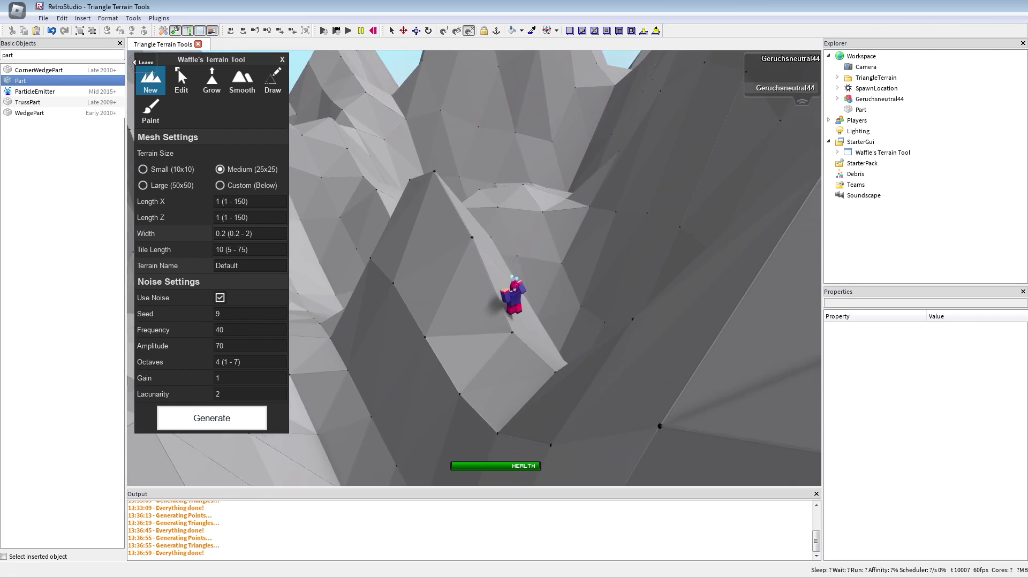
right_drag(380, 191, 380, 191)
- Set the paint brush to Slate in Dark stone grey and paint a patch of the mountain terrain
click(150, 110)
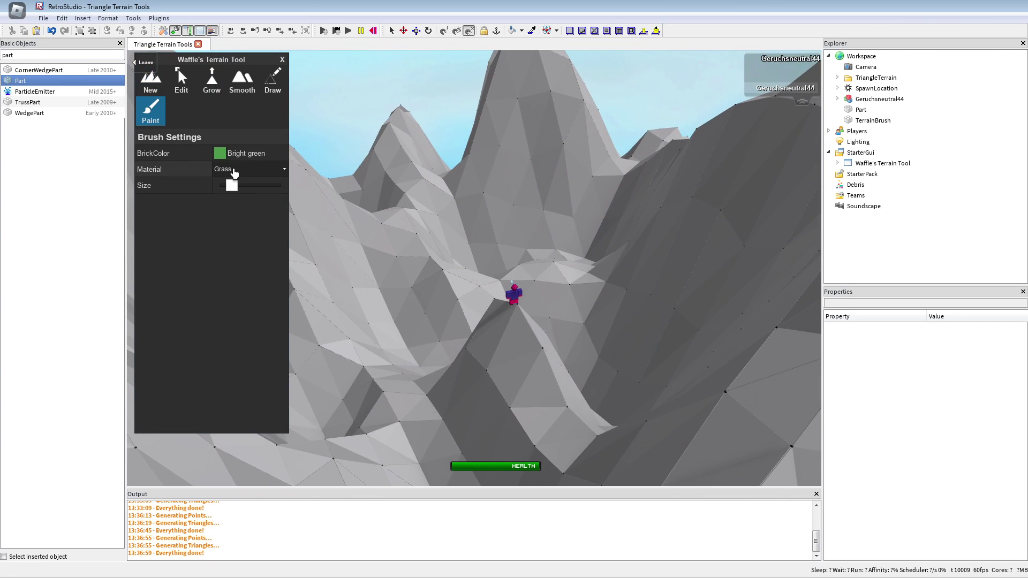
click(234, 170)
click(221, 354)
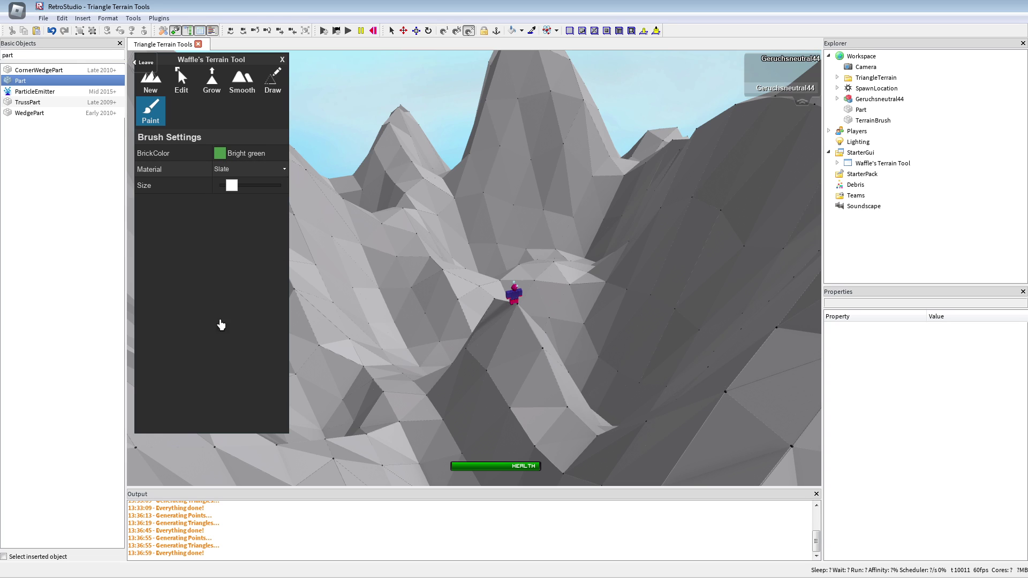
click(220, 155)
click(142, 180)
right_drag(530, 217, 499, 138)
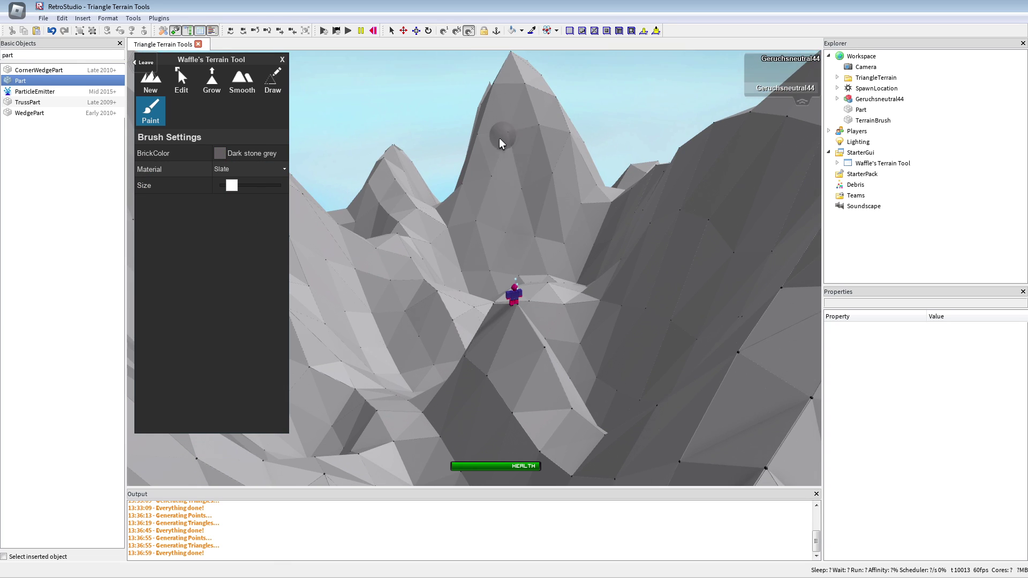
right_drag(503, 195, 700, 443)
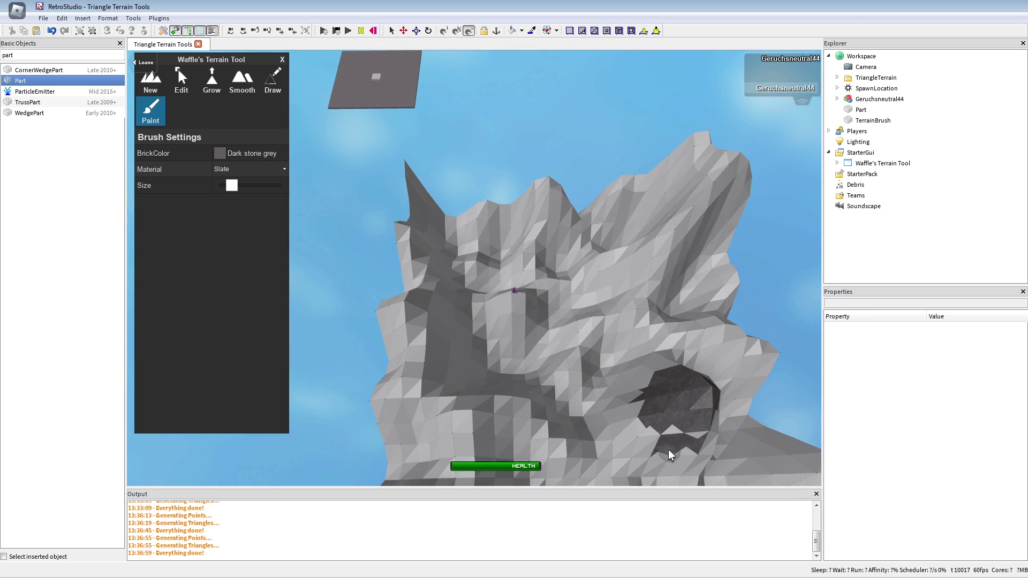
- Generate another Medium (25x25) terrain with noise at frequency 15 and amplitude 40
click(155, 88)
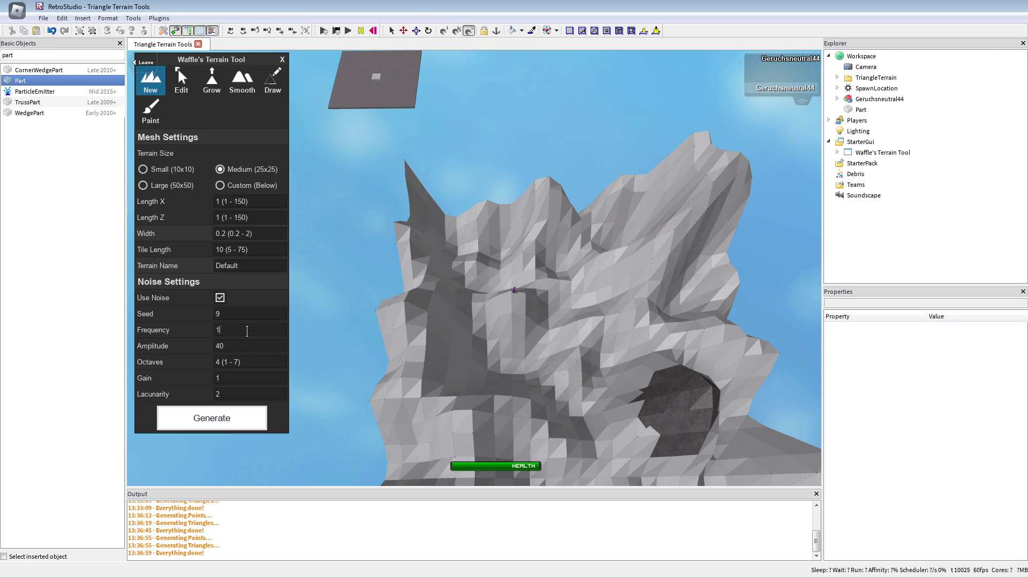
click(212, 418)
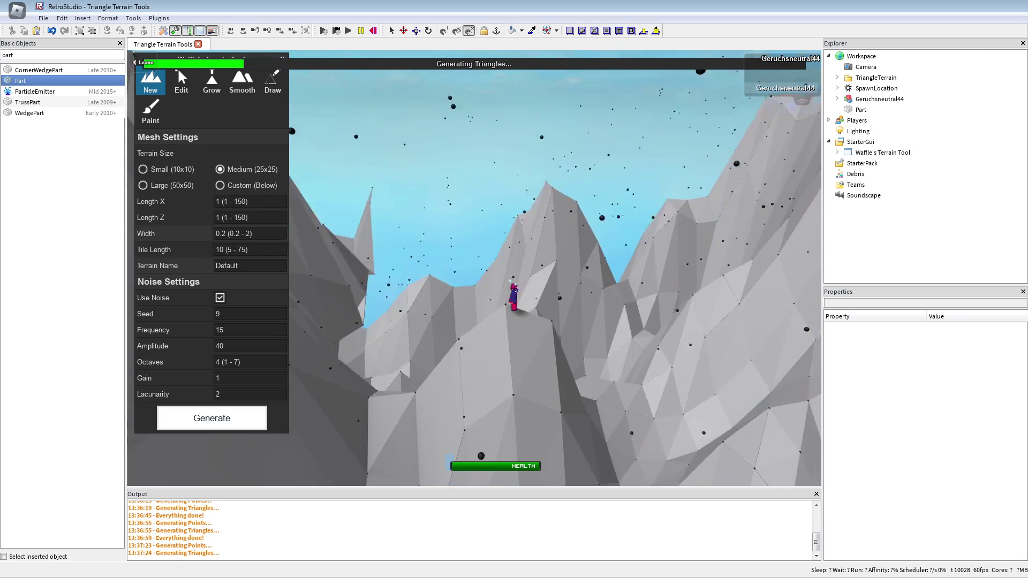
right_drag(594, 176, 616, 237)
scroll(616, 242, down, 5)
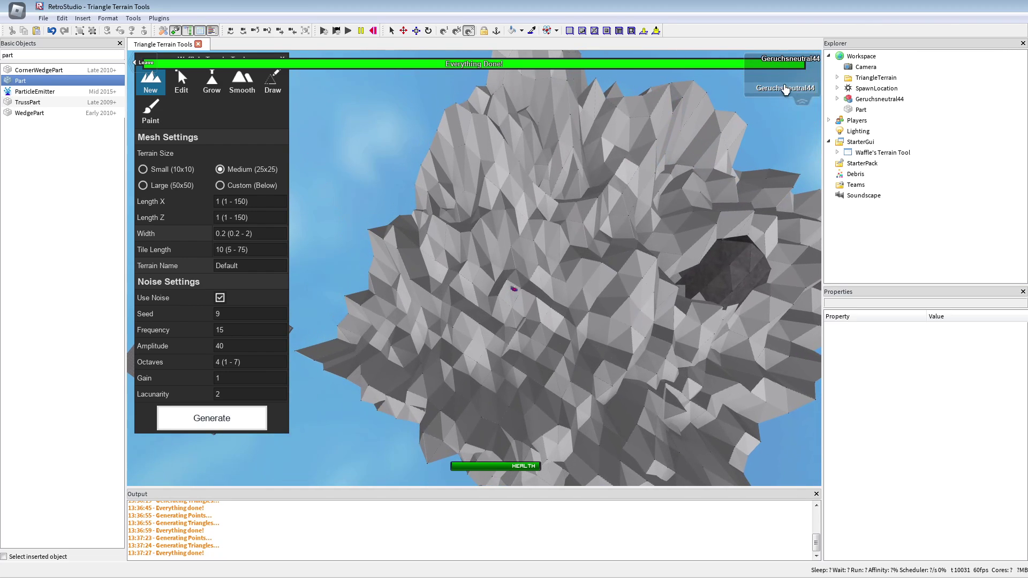
- Delete both Default terrains from the TriangleTerrain folder and reset the character
click(838, 78)
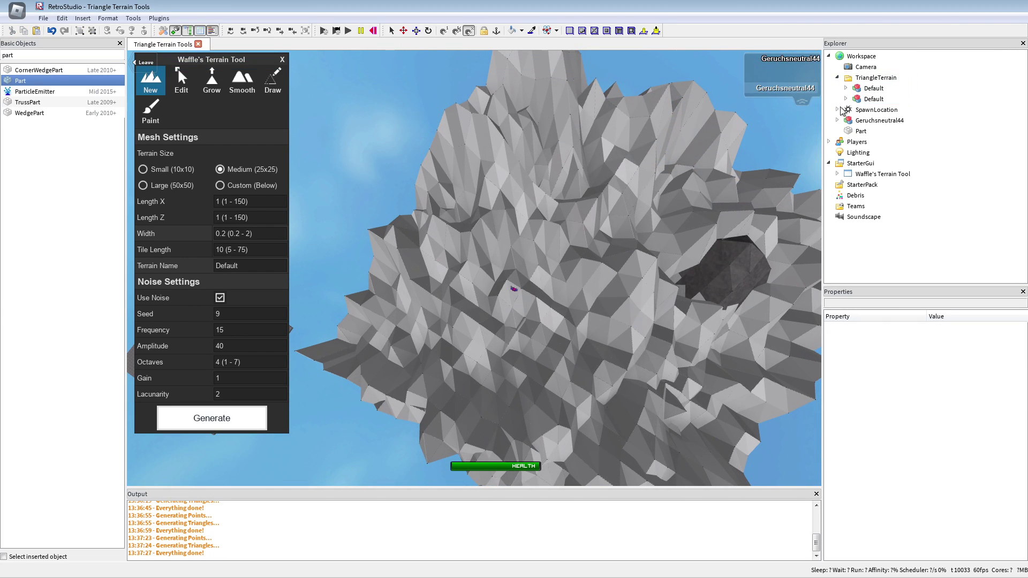
key(Escape)
key(r)
key(Return)
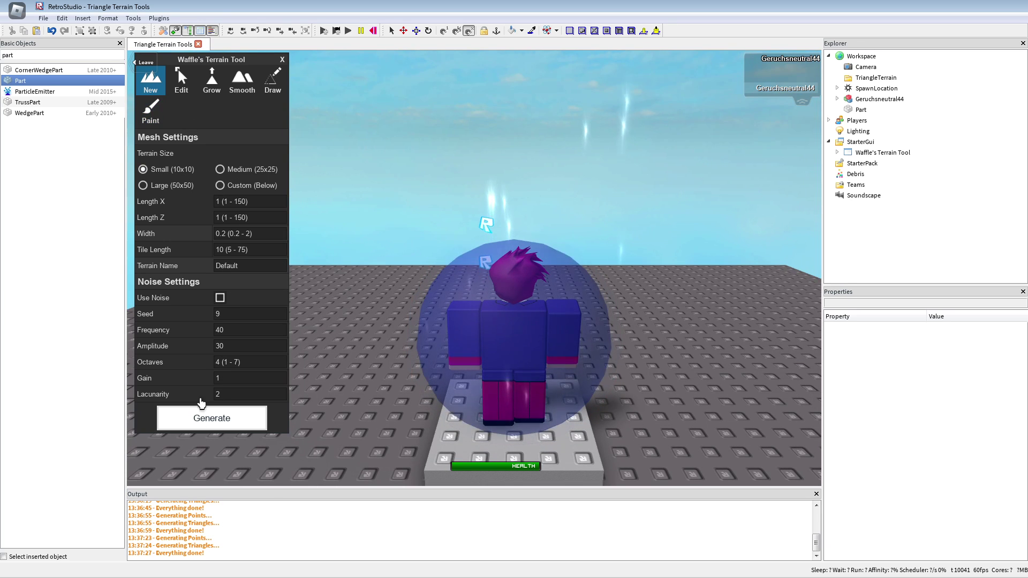
- Generate a flat Small (10x10) terrain and paint all of it with the Bright green Grass brush at maximum size
click(204, 417)
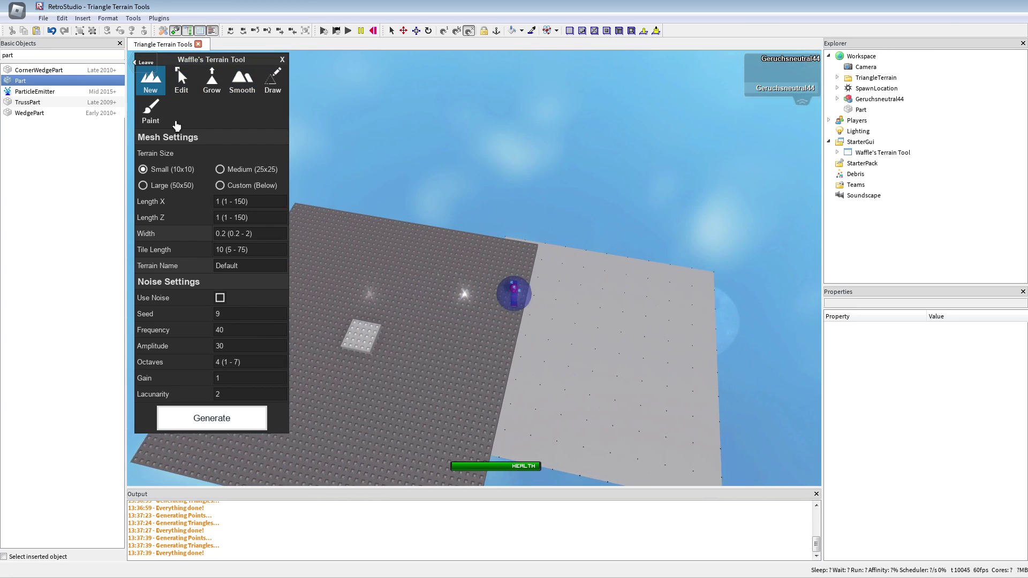
click(151, 110)
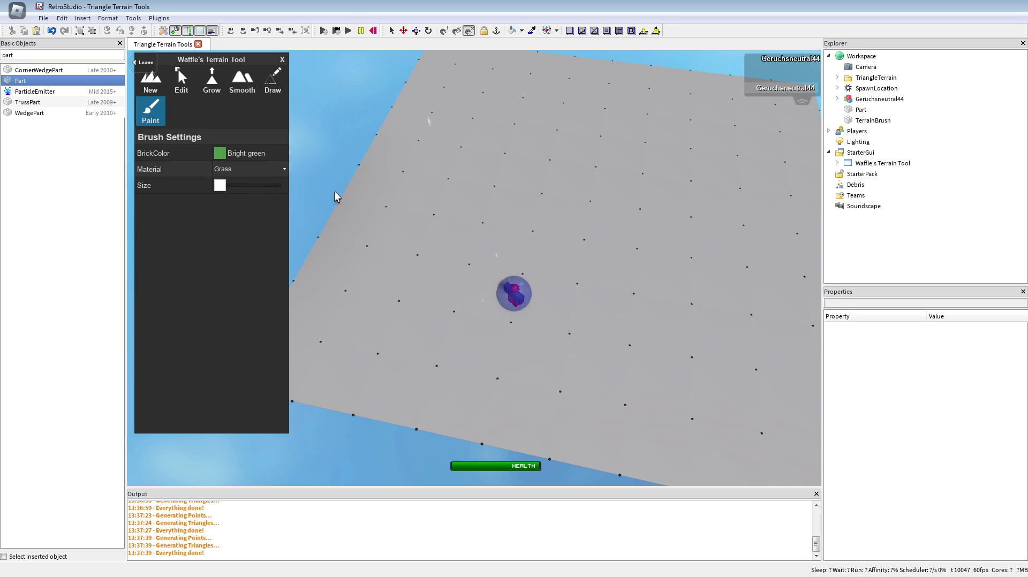
drag(220, 185, 342, 194)
scroll(571, 131, down, 3)
mouse_move(554, 212)
mouse_down()
mouse_move(568, 266)
mouse_move(662, 290)
mouse_move(585, 275)
mouse_move(612, 282)
mouse_move(429, 159)
mouse_move(480, 126)
mouse_move(509, 82)
mouse_move(663, 330)
mouse_move(660, 316)
mouse_up()
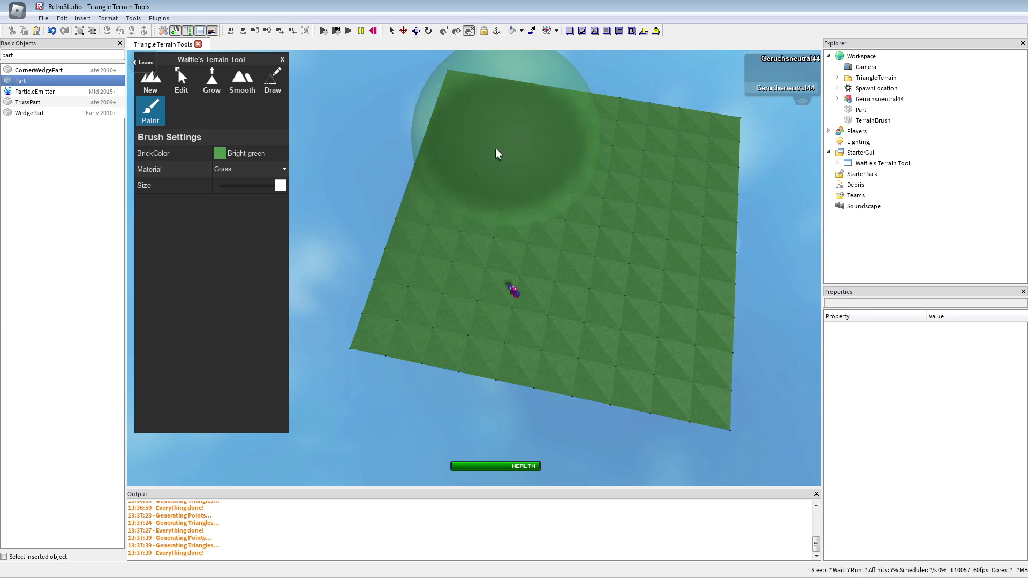
- Activate the Draw tool and walk the character towards the edge of the grass terrain
scroll(496, 153, up, 5)
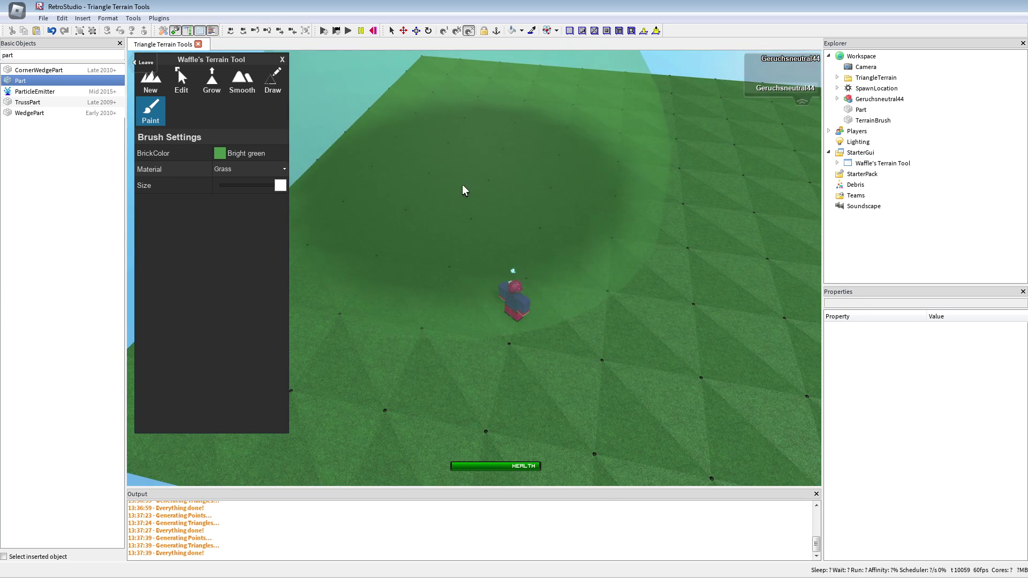
scroll(464, 190, down, 5)
click(272, 81)
scroll(430, 281, up, 4)
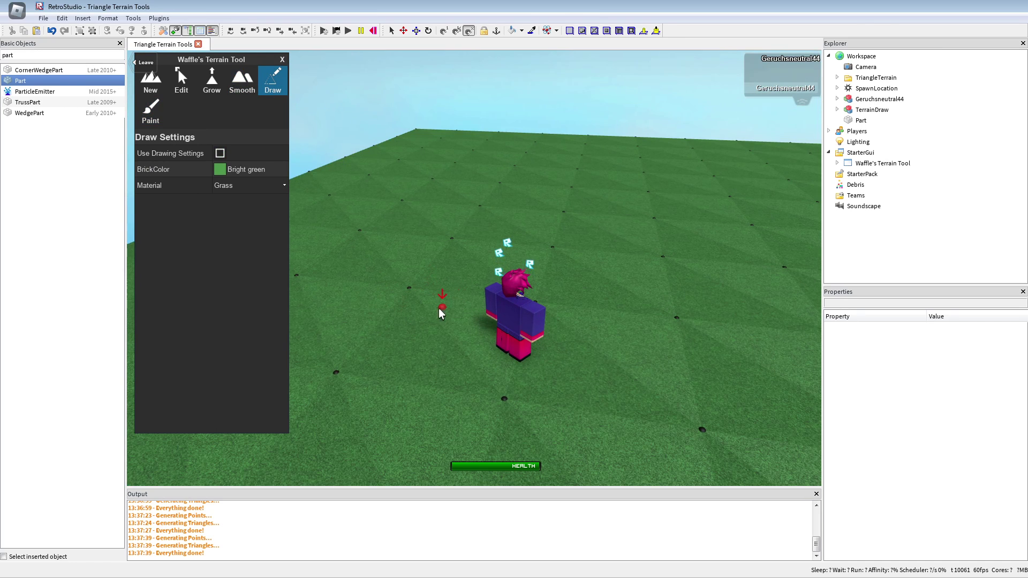
right_drag(477, 252, 419, 144)
key(a)
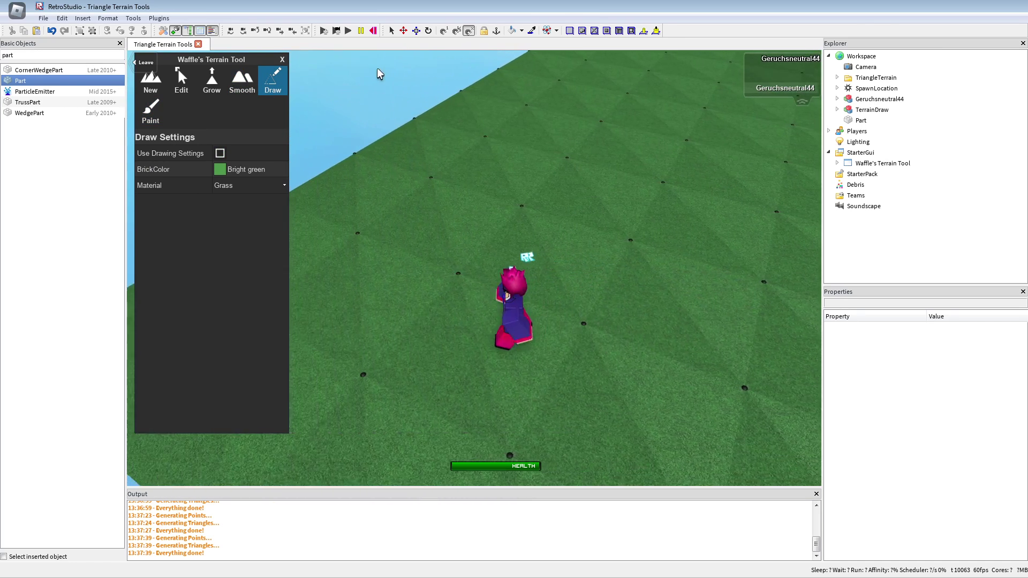
right_drag(516, 158, 338, 252)
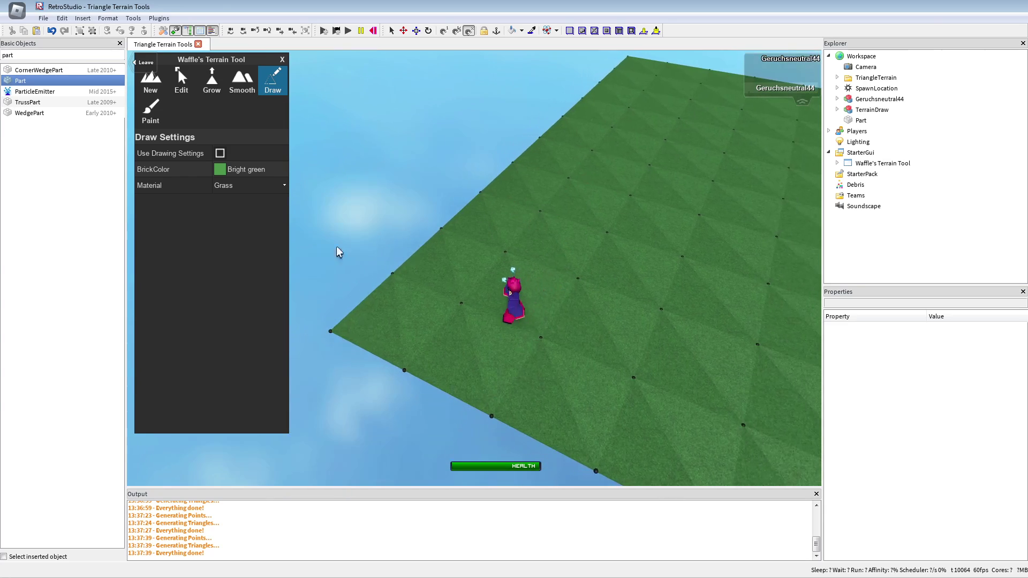
click(151, 95)
click(38, 81)
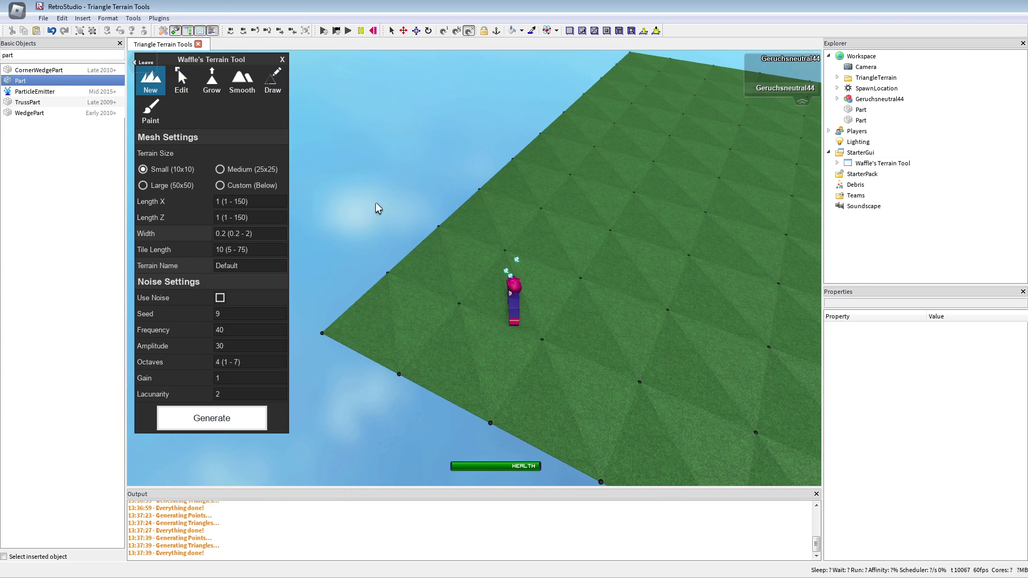
right_drag(505, 266, 548, 168)
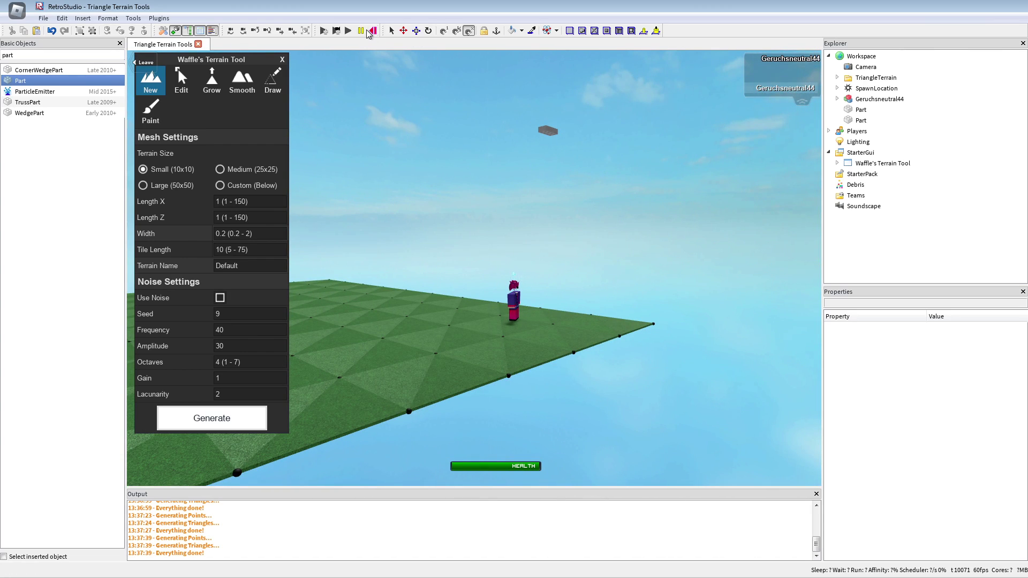
drag(550, 129, 708, 330)
right_drag(708, 330, 354, 186)
click(409, 33)
scroll(572, 225, up, 3)
mouse_move(573, 215)
right_down()
mouse_move(580, 278)
mouse_move(589, 215)
right_up()
key(d)
mouse_move(678, 261)
mouse_down()
mouse_move(681, 294)
mouse_move(665, 273)
mouse_up()
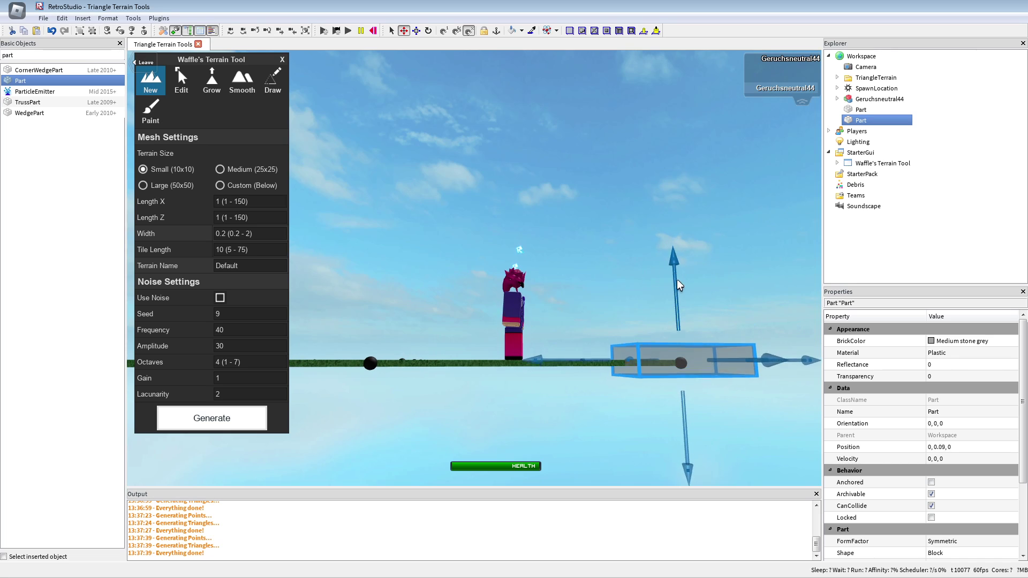
key(Delete)
- Insert a new Part and place it at the corner of the grass terrain
right_drag(470, 137, 368, 49)
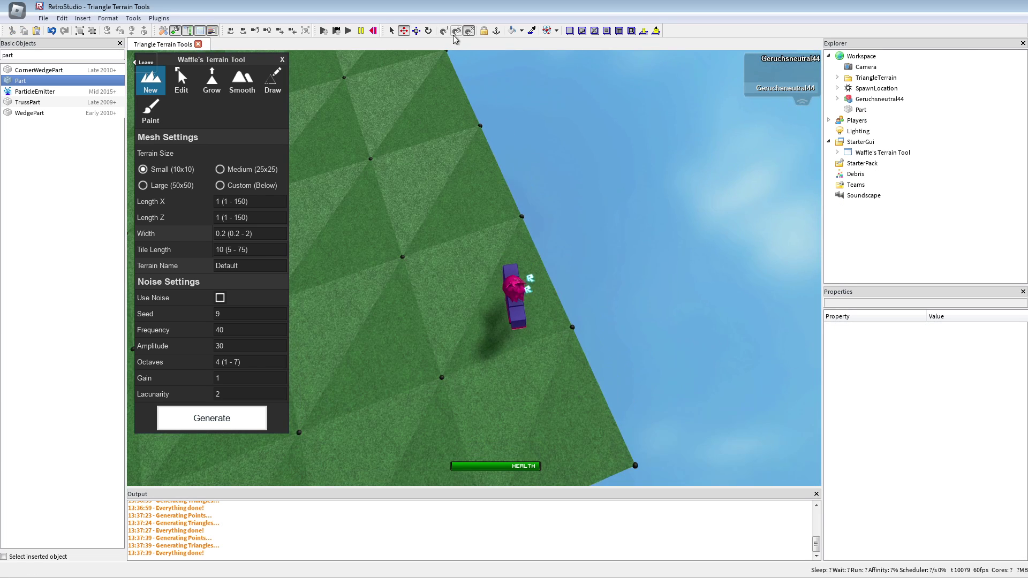
click(55, 85)
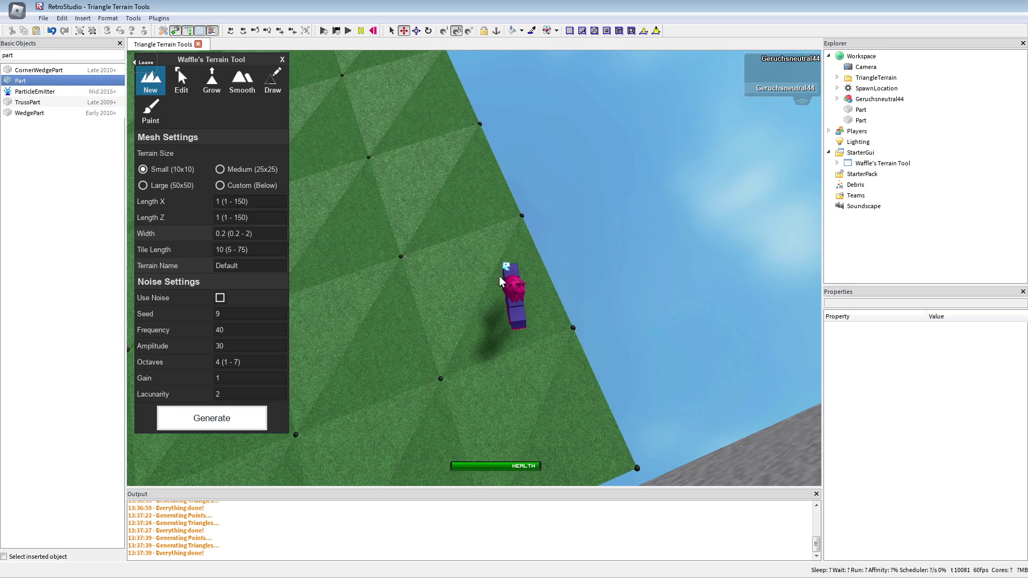
scroll(544, 306, down, 3)
drag(524, 212, 565, 374)
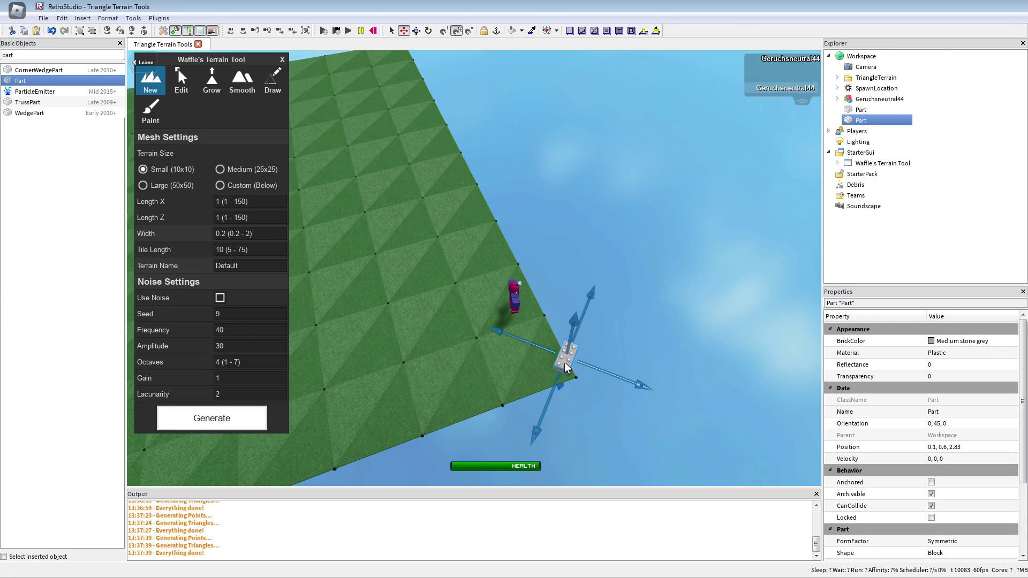
right_drag(565, 373, 599, 360)
scroll(599, 360, up, 2)
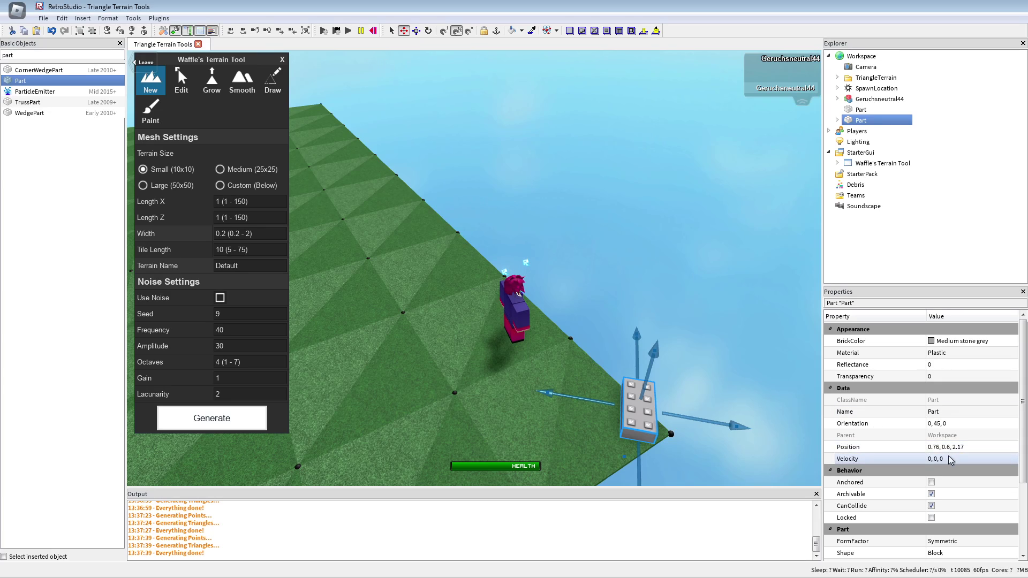
- Set the part's orientation to 0,0,0 and its position to 0.76, -0.5, 2.17, just below the terrain
text(0,0,0)
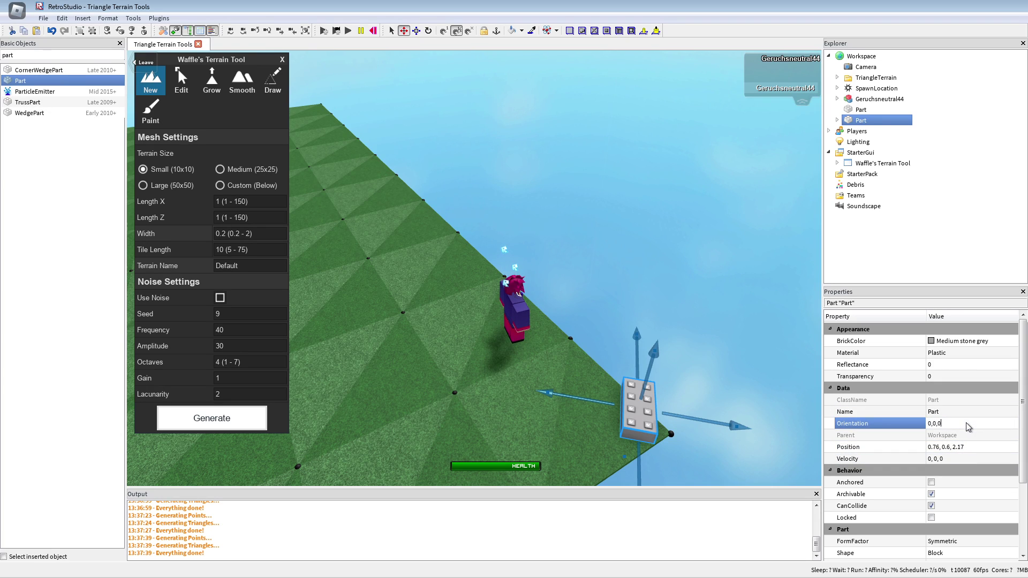
key(Return)
right_drag(649, 321, 651, 307)
drag(664, 303, 670, 322)
right_drag(670, 322, 646, 330)
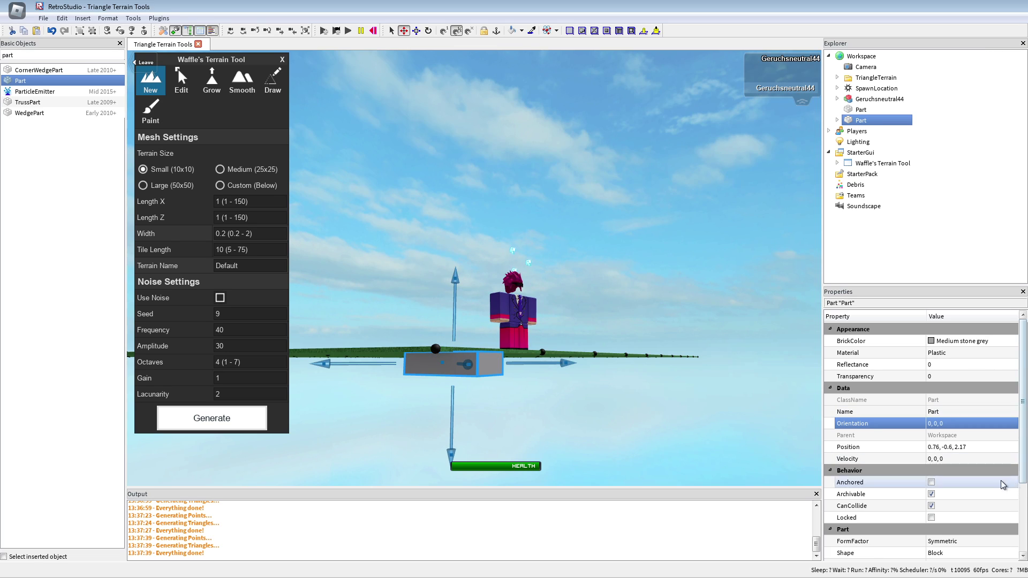
click(964, 447)
click(950, 450)
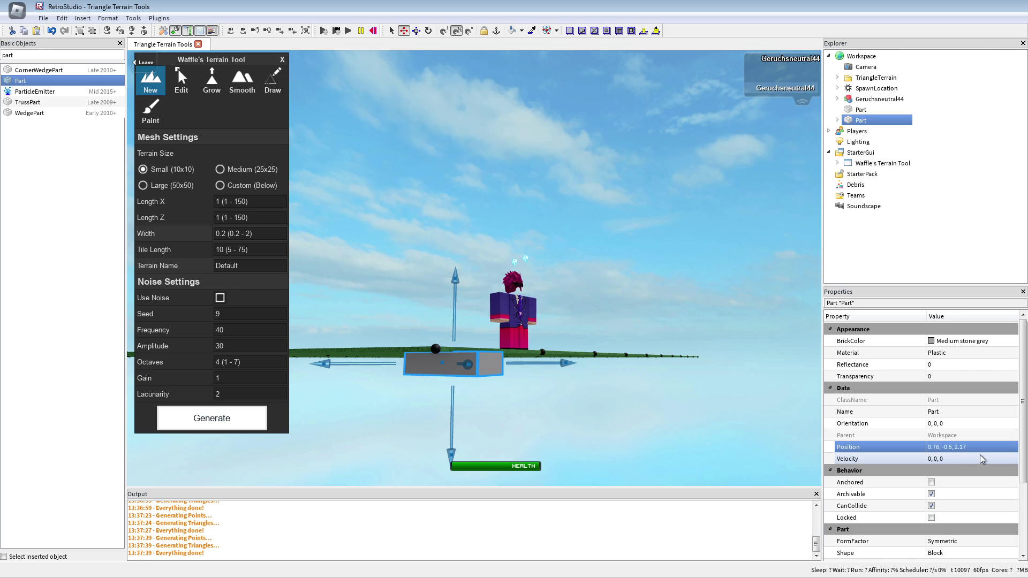
- Scale the part outward from the terrain corner and lengthen it along the terrain's edge
click(416, 31)
right_drag(437, 161, 536, 252)
scroll(556, 384, up, 4)
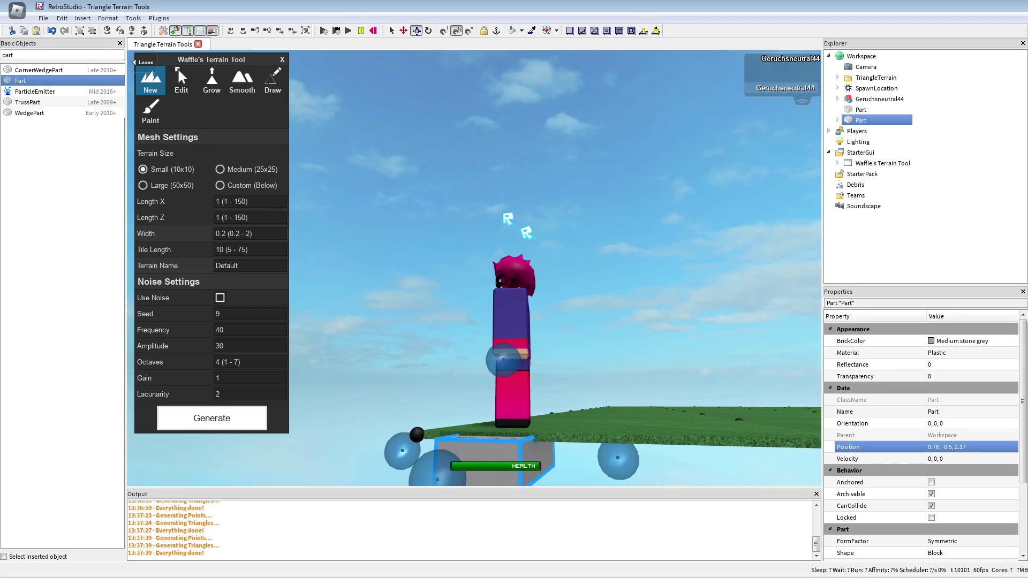
right_drag(562, 424, 400, 376)
drag(400, 375, 315, 227)
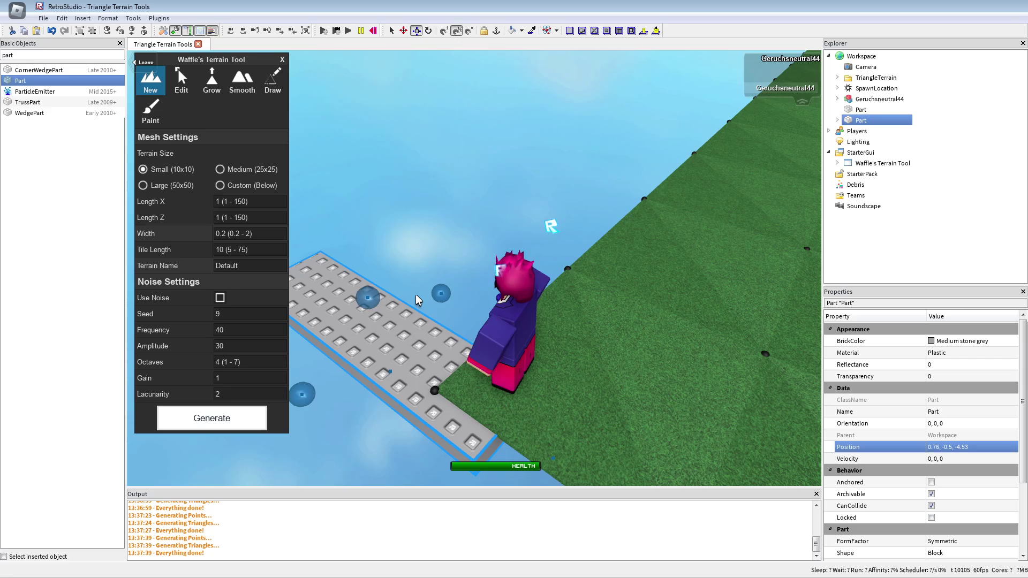
drag(416, 296, 667, 110)
scroll(370, 322, down, 3)
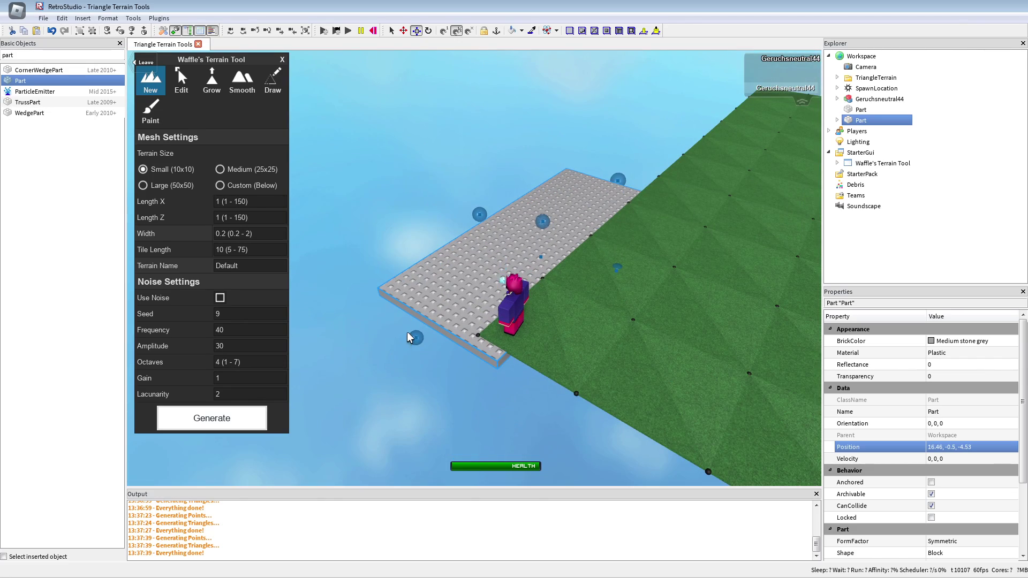
- Scale the plate further on its other sides so it extends widely past the terrain's corner
right_drag(408, 337, 348, 321)
drag(476, 228, 358, 152)
right_drag(606, 289, 559, 305)
key(space)
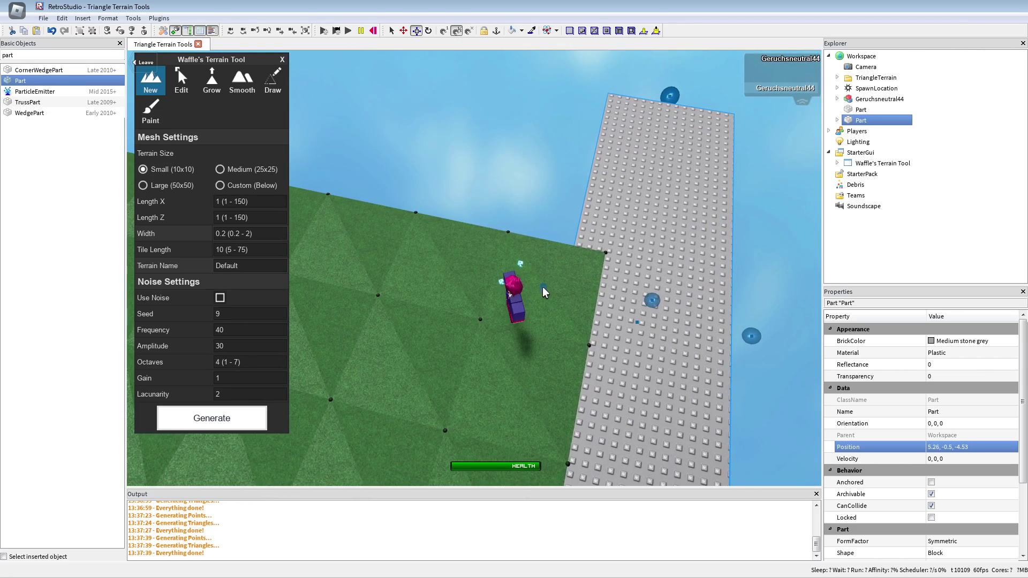
drag(543, 290, 390, 240)
scroll(623, 273, down, 3)
drag(646, 285, 699, 302)
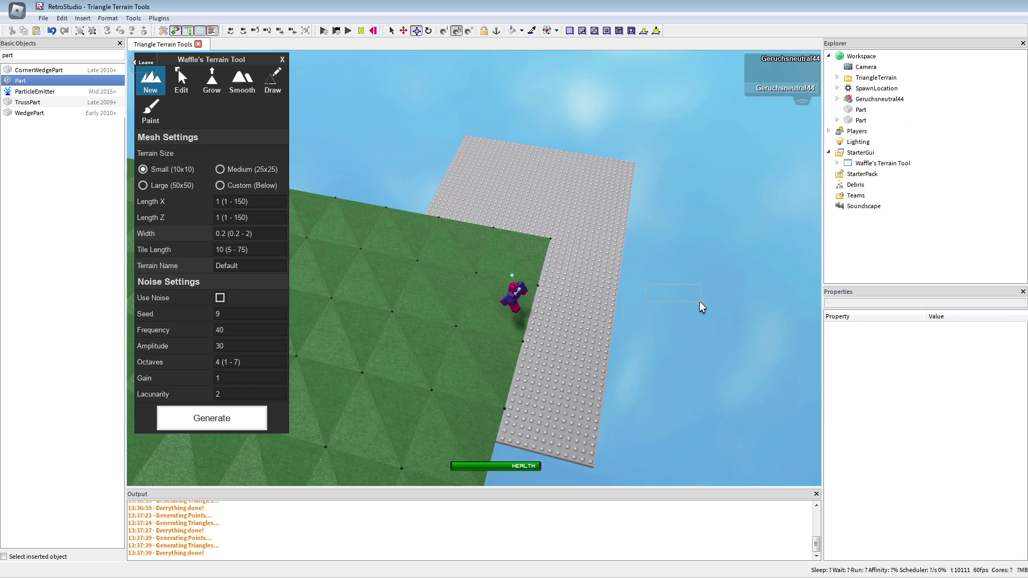
click(588, 277)
drag(621, 277, 801, 315)
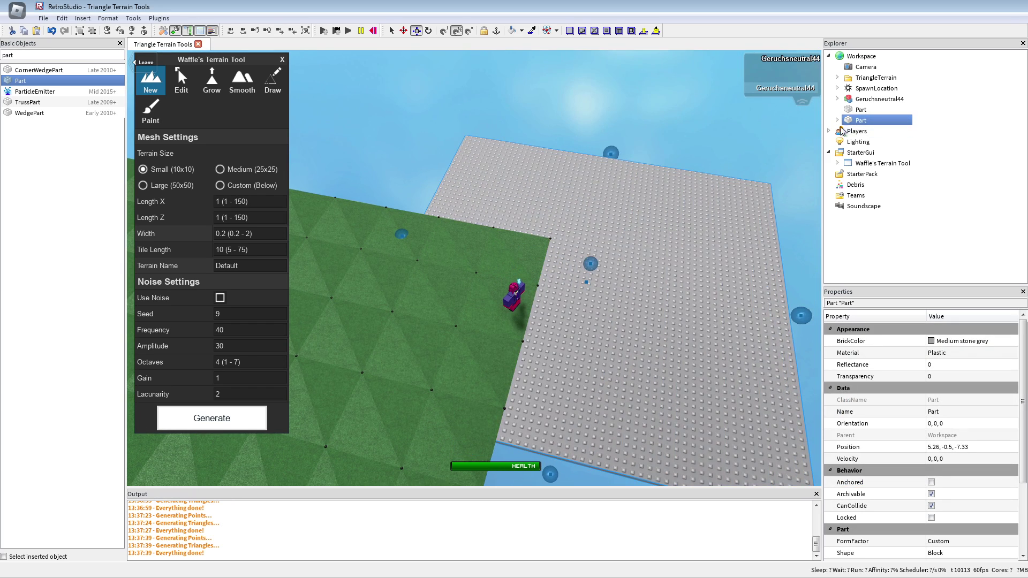
- Activate the Draw tool and leave the large plate deselected
click(850, 118)
scroll(689, 217, up, 4)
right_drag(688, 217, 683, 145)
click(262, 92)
right_drag(539, 202, 592, 254)
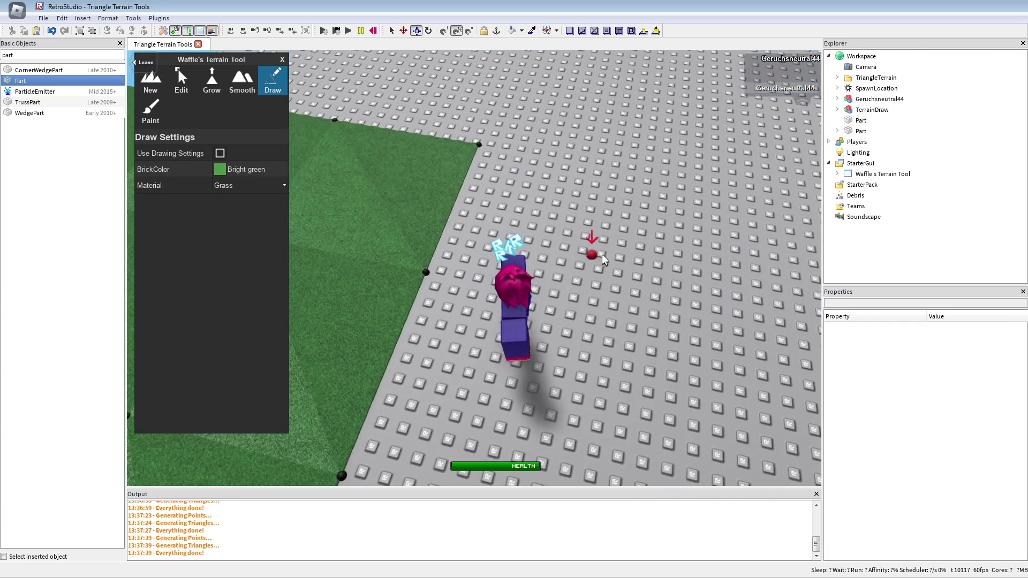
click(599, 289)
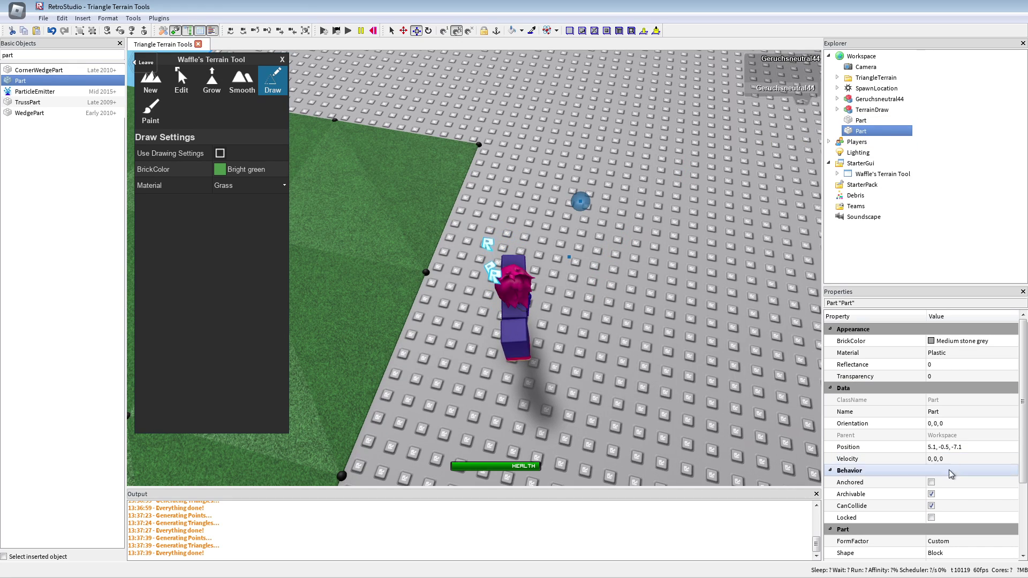
click(853, 132)
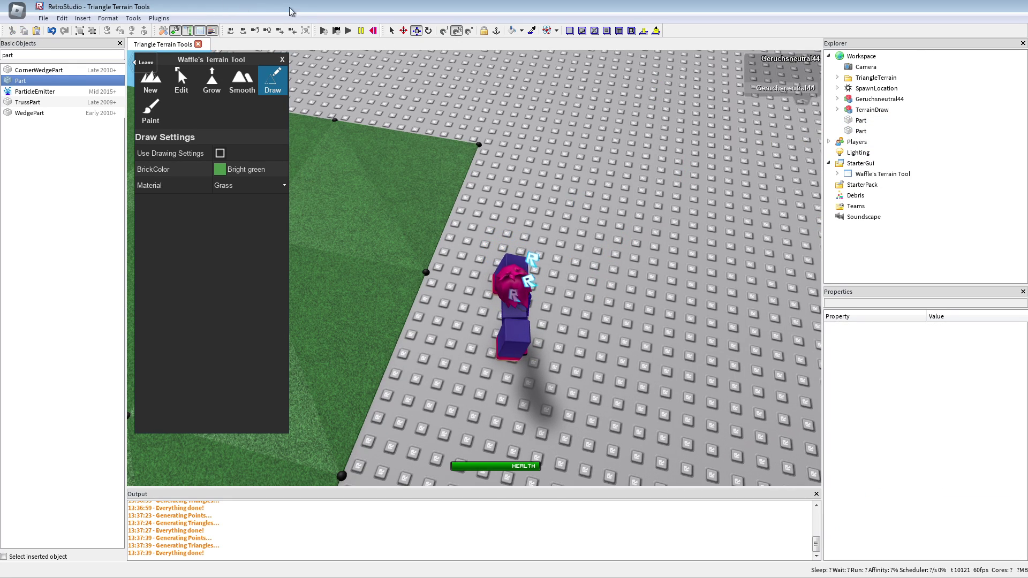
- Draw a long triangle from two neighbouring vertices at the terrain's edge to a point out on the plate
scroll(486, 321, down, 4)
right_drag(485, 322, 309, 140)
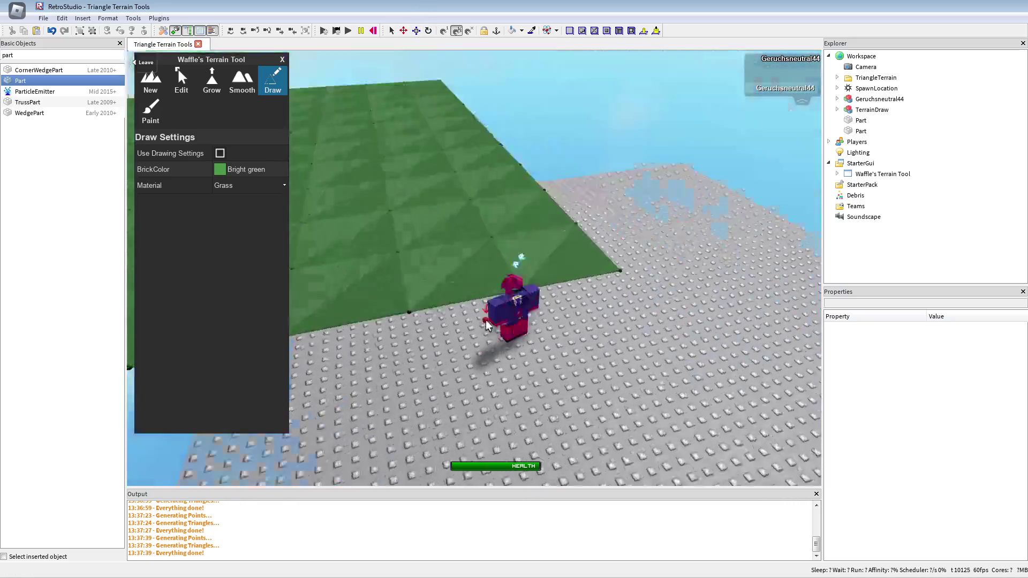
scroll(486, 322, up, 4)
key(d)
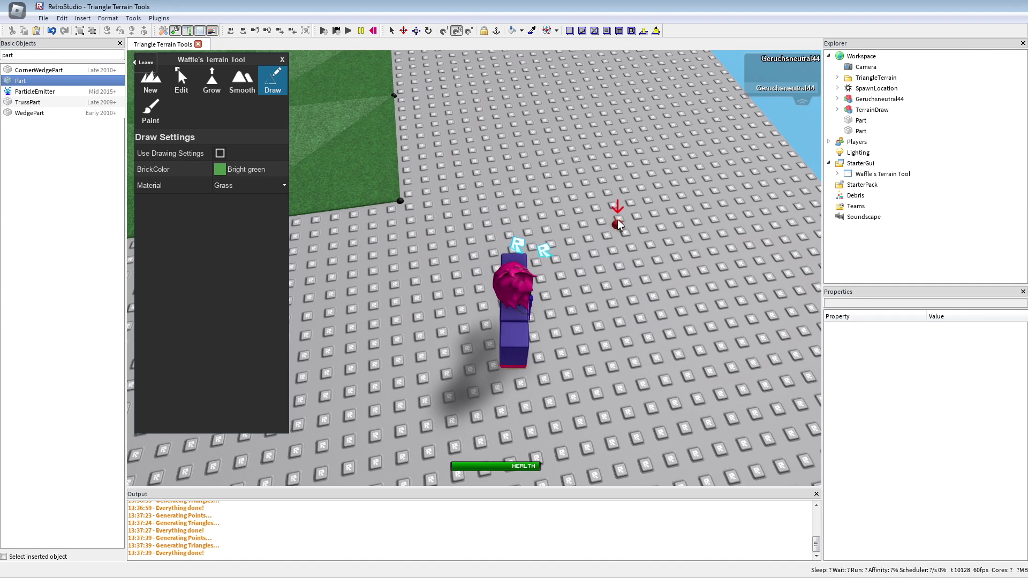
right_drag(614, 245, 433, 195)
key(w)
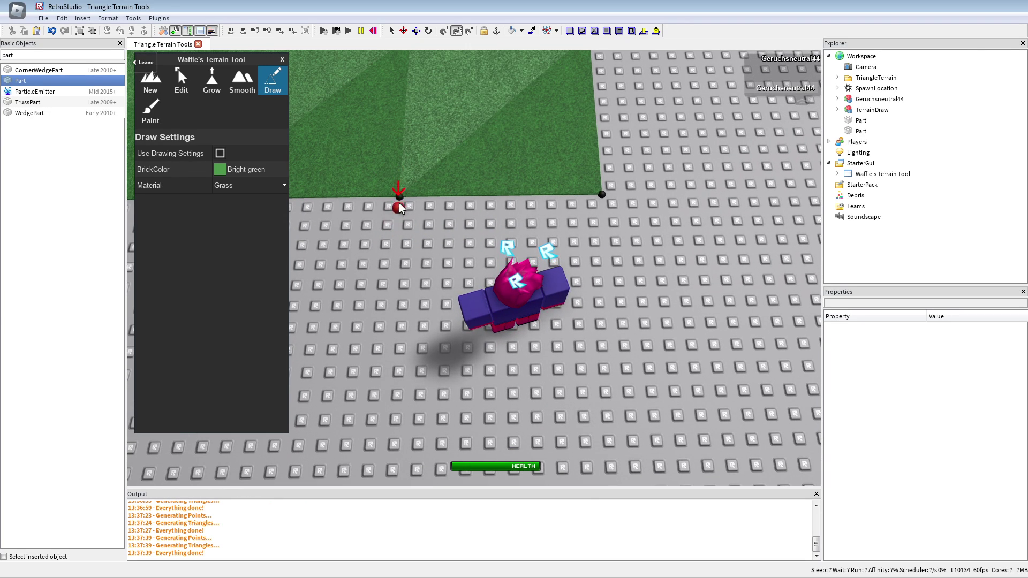
mouse_move(398, 194)
mouse_down()
mouse_move(357, 394)
mouse_move(599, 274)
mouse_move(705, 310)
mouse_move(387, 232)
mouse_move(491, 243)
mouse_move(615, 197)
mouse_move(583, 287)
mouse_move(553, 253)
mouse_move(524, 271)
mouse_move(684, 271)
mouse_move(591, 242)
mouse_move(587, 210)
mouse_move(576, 252)
mouse_move(534, 262)
mouse_move(485, 211)
mouse_move(582, 271)
mouse_move(603, 308)
mouse_move(602, 187)
mouse_up()
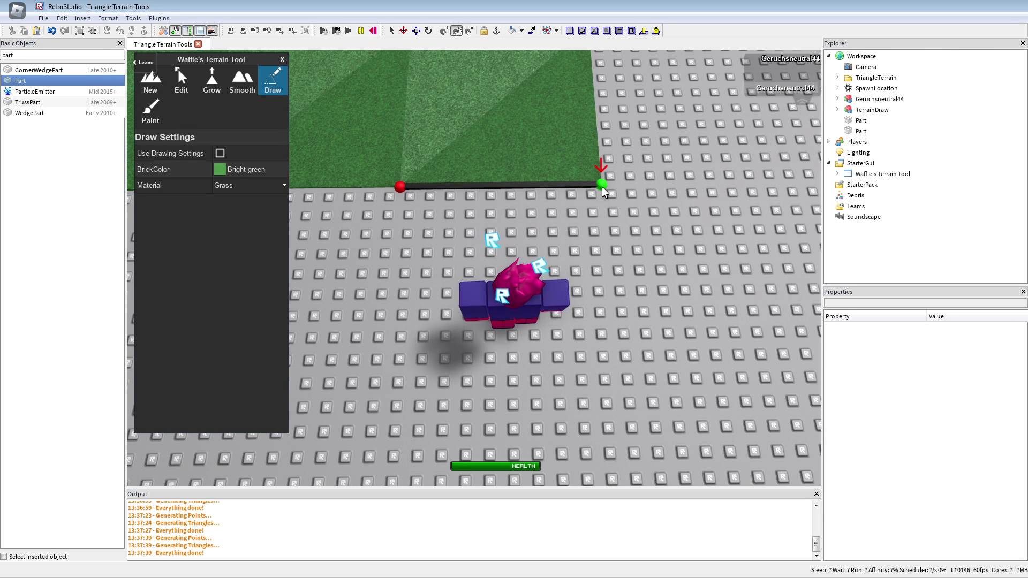
click(602, 187)
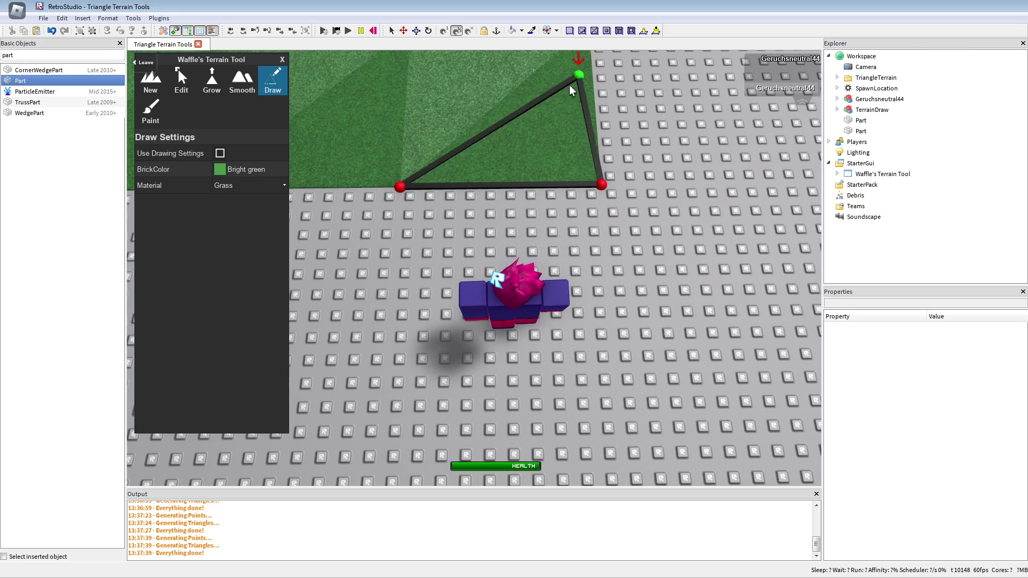
key(s)
right_drag(584, 211, 582, 206)
key(s)
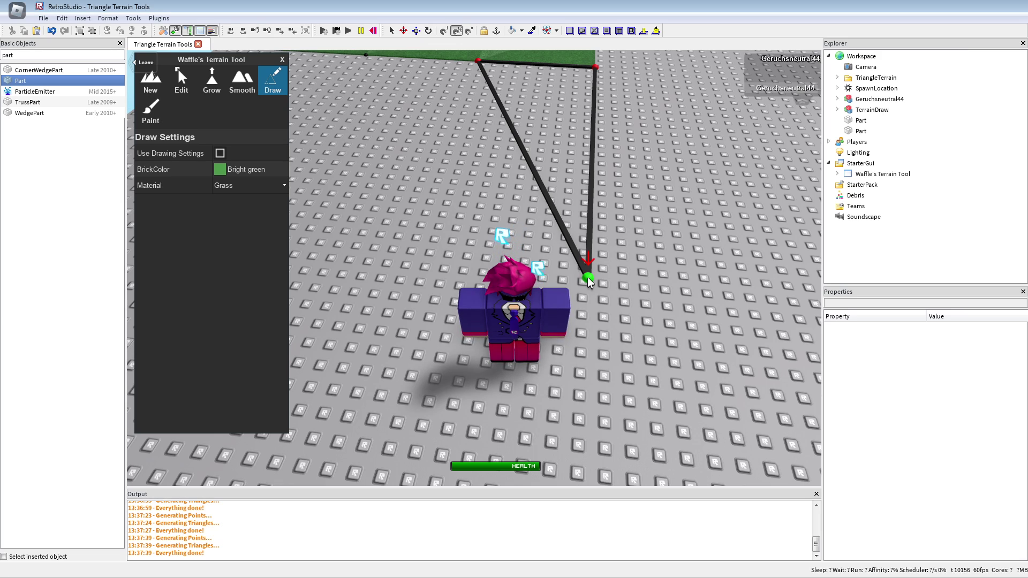
click(587, 278)
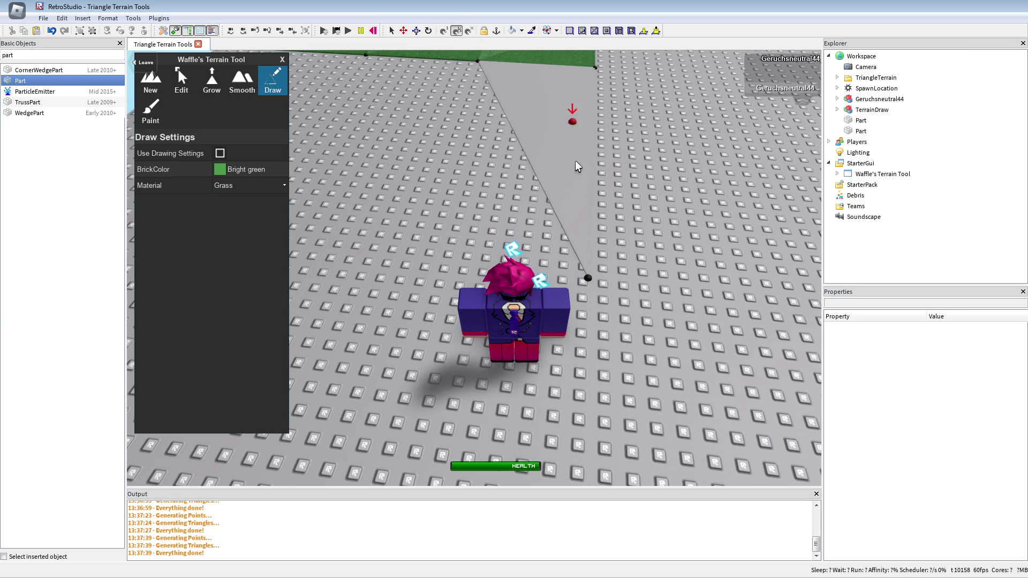
- Draw a second triangle beside the first, from the next pair of terrain edge vertices to another point on the plate
key(a)
right_drag(498, 197, 431, 329)
click(649, 237)
key(a)
click(576, 242)
click(462, 219)
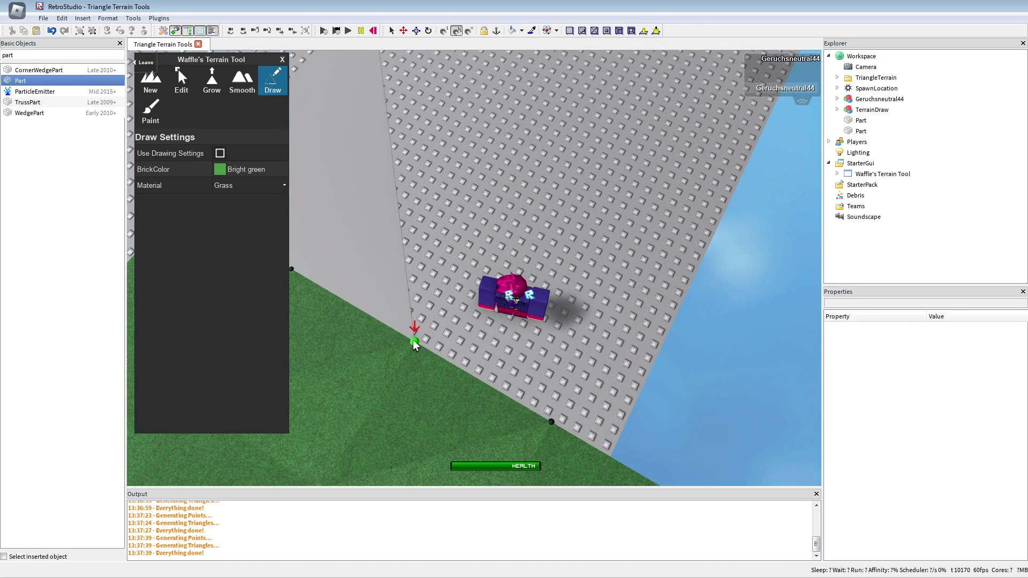
click(414, 341)
key(s)
key(d)
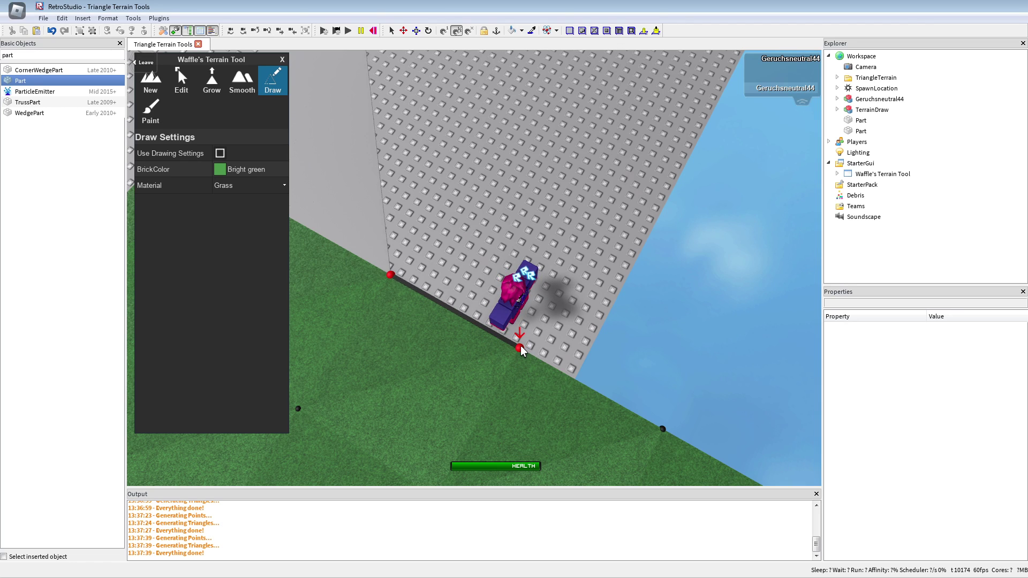
click(520, 348)
click(619, 158)
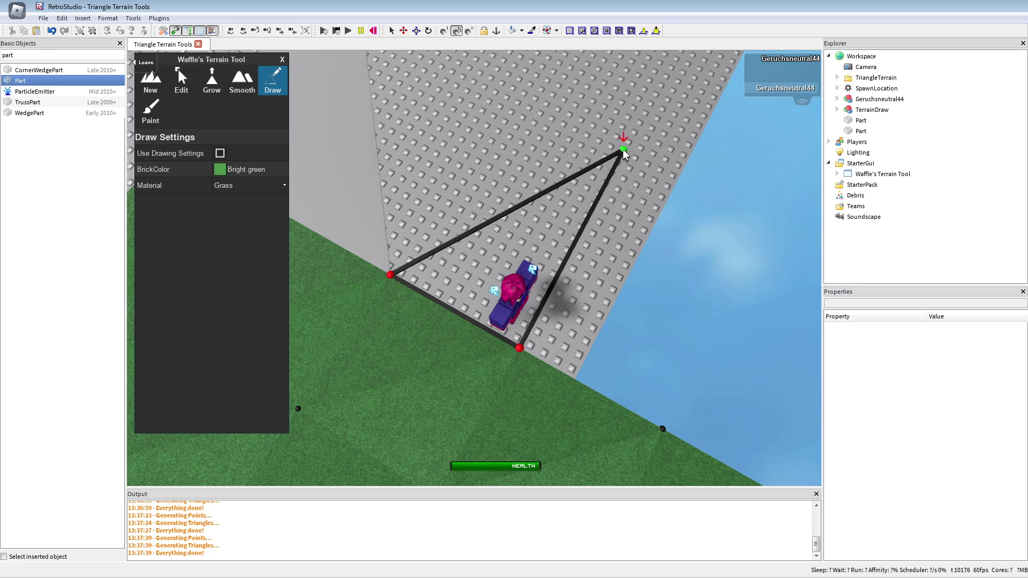
- Draw a triangle filling the gap between the two long plate triangles, from their terrain edge vertex to both outer tips
click(390, 275)
key(w)
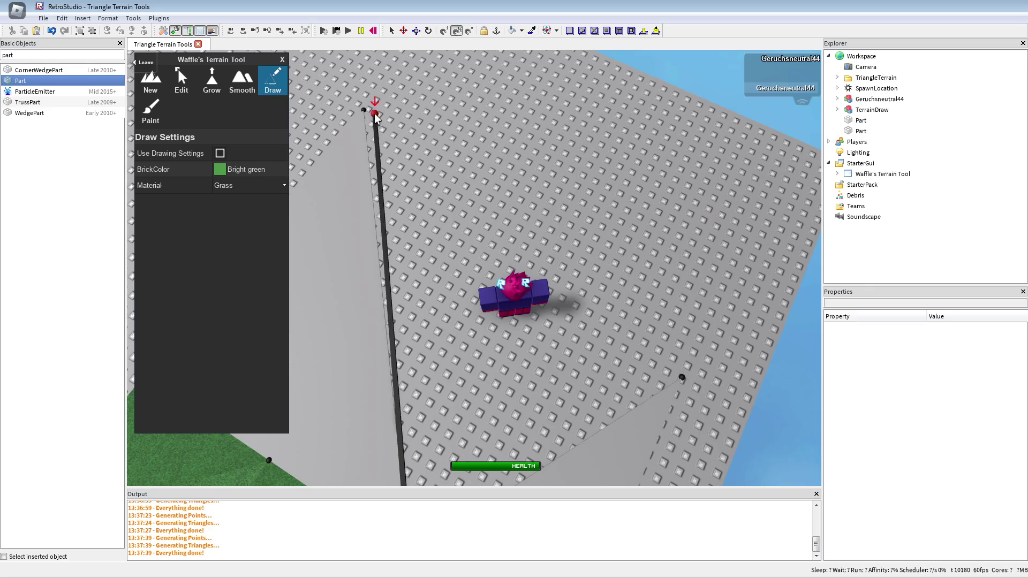
click(364, 112)
key(s)
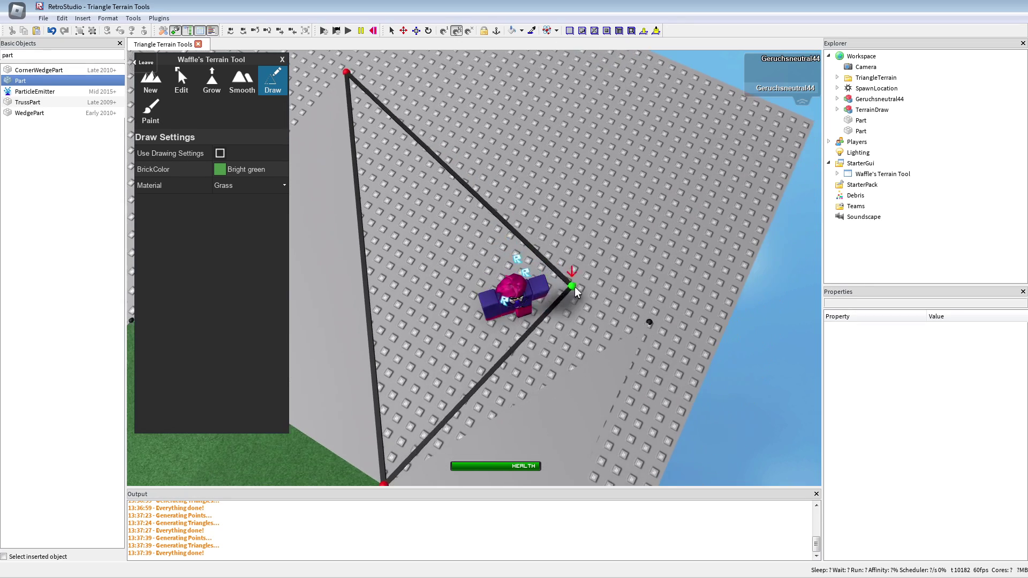
click(651, 323)
- Turn on Use Drawing Settings for new triangles, with Bright green and Grass
right_drag(542, 257, 536, 247)
key(s)
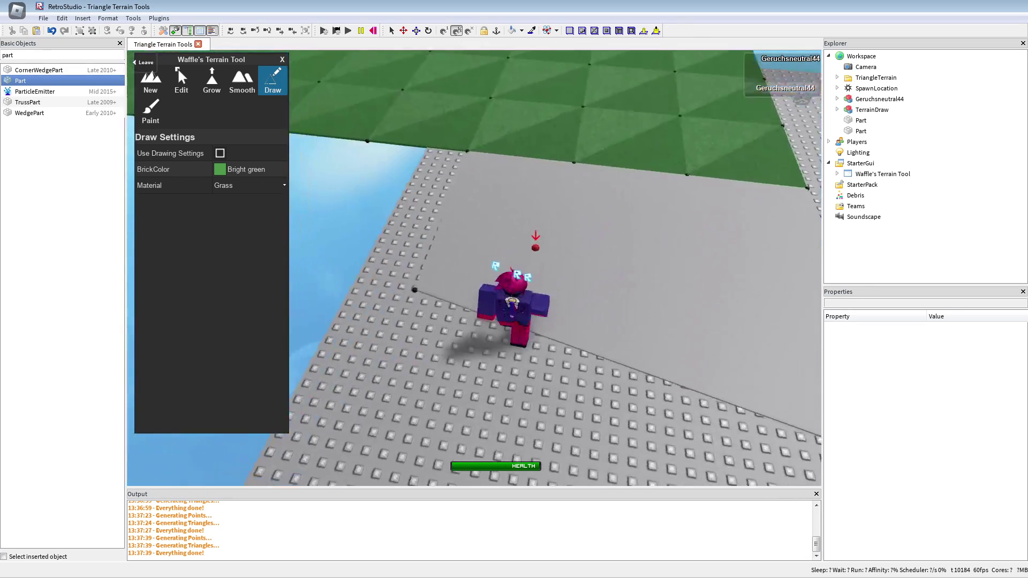
key(d)
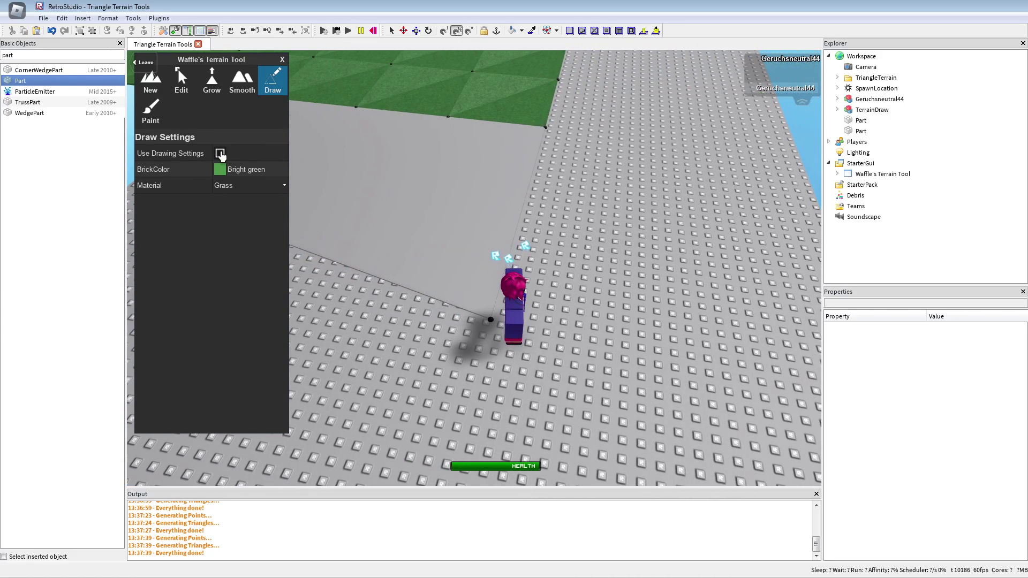
key(d)
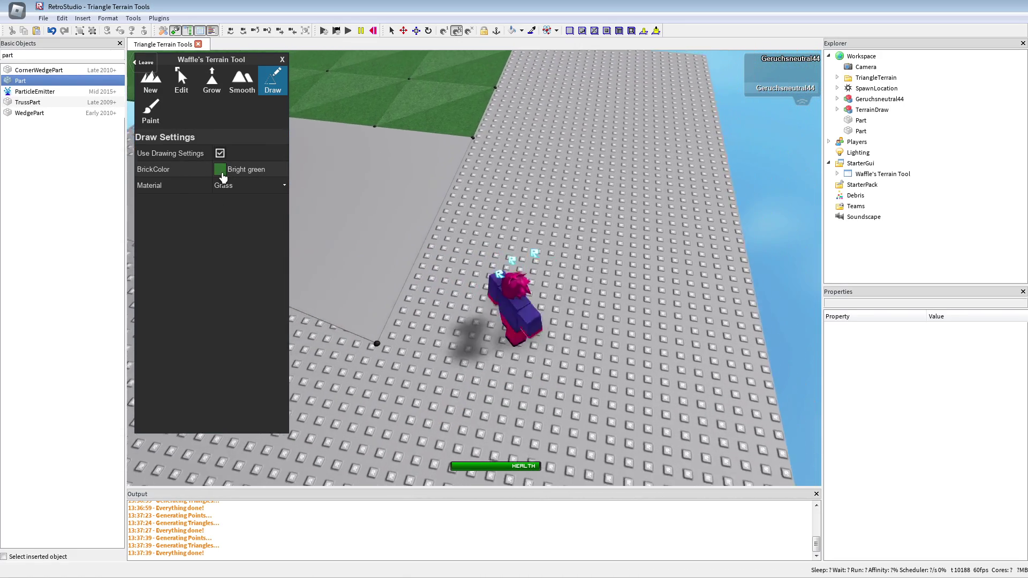
key(w)
scroll(455, 223, up, 5)
right_drag(455, 223, 428, 316)
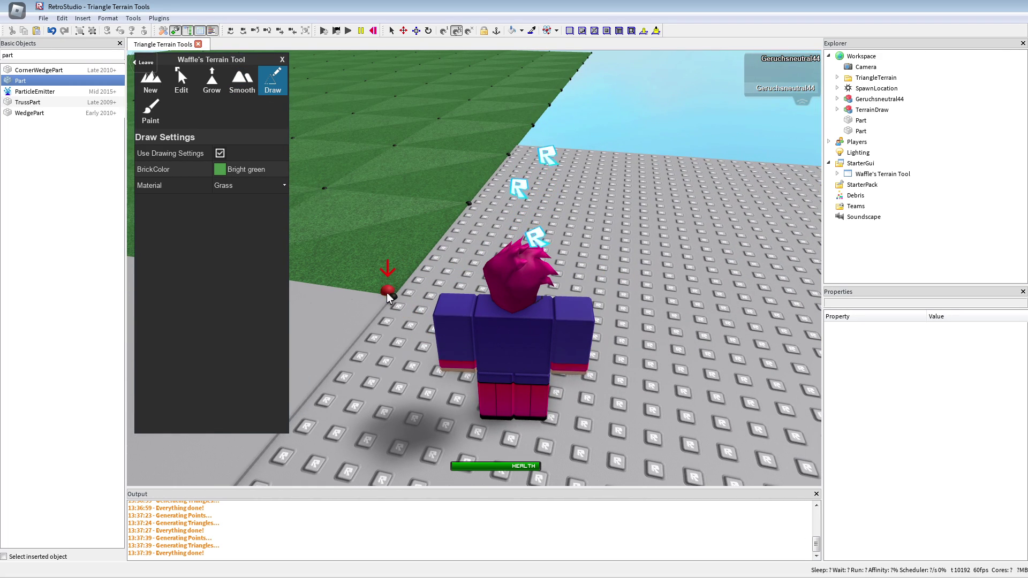
- Draw a grass triangle from the terrain's corner vertex through the grey triangle's outer tip to a free point on the plate
click(389, 293)
right_drag(390, 295, 363, 224)
key(a)
key(w)
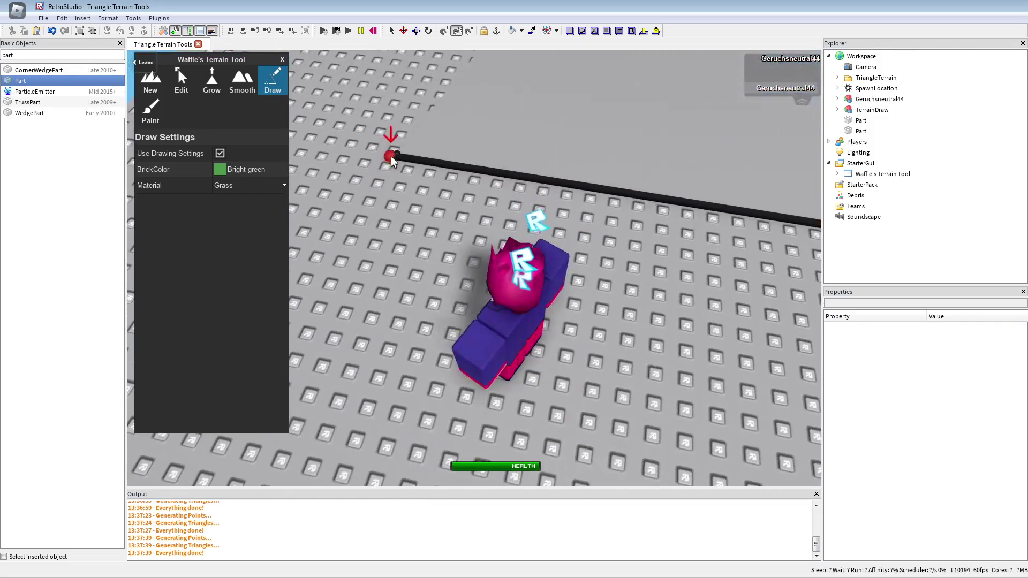
click(394, 153)
key(s)
click(342, 277)
right_drag(436, 351, 466, 308)
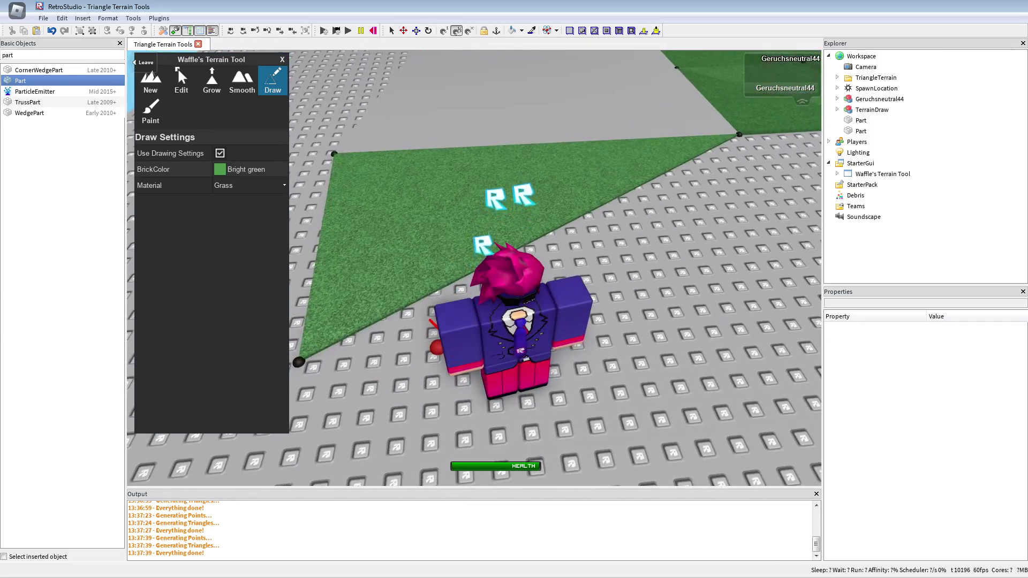
- Set the drawing material to Metal and the BrickColor to Dark stone grey
click(244, 187)
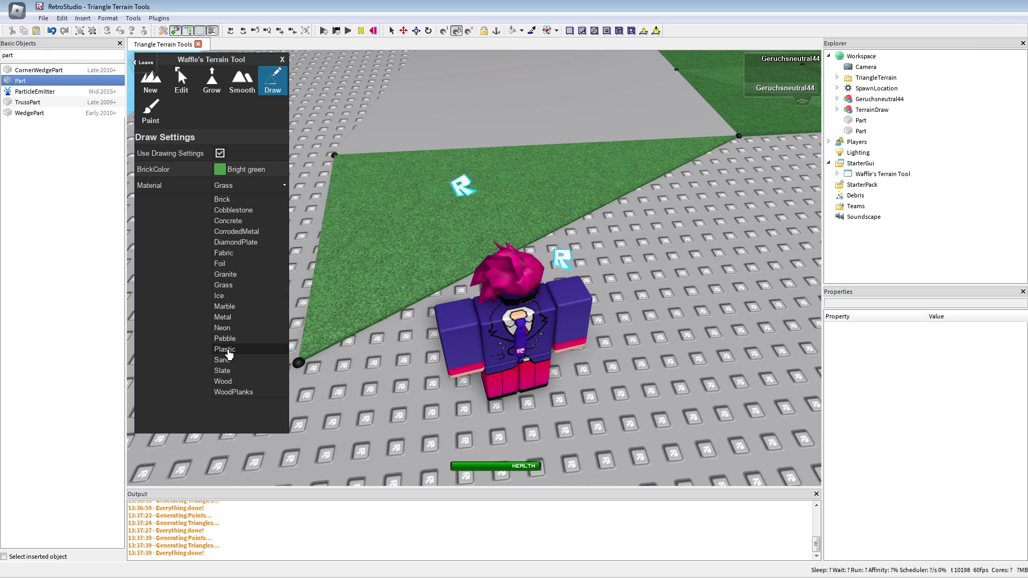
click(236, 321)
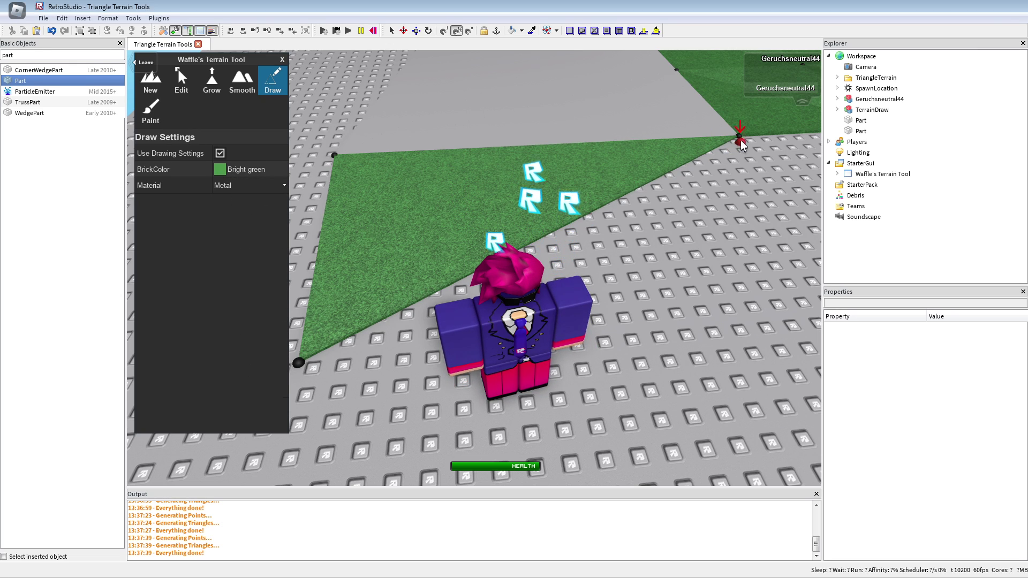
click(208, 176)
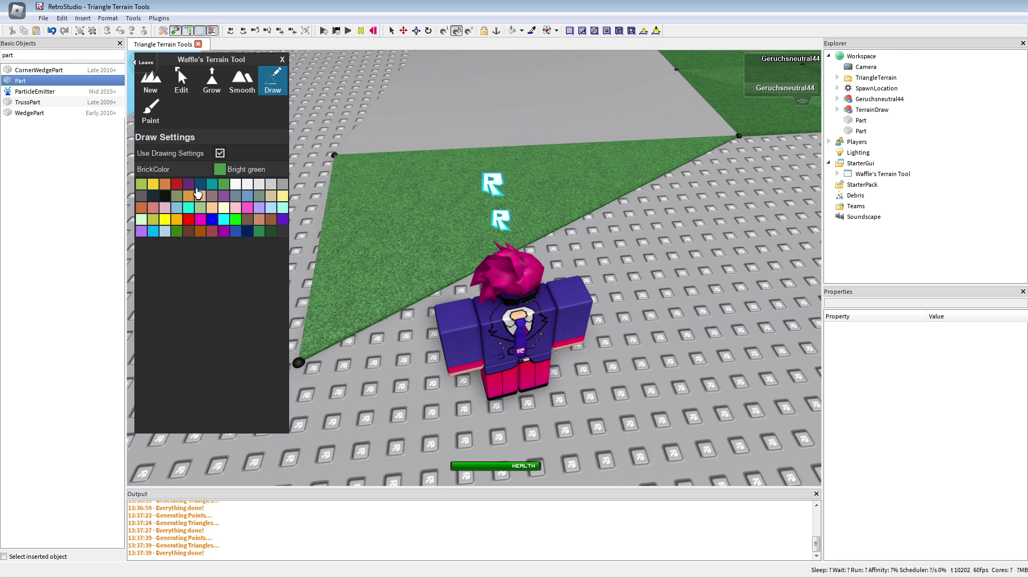
click(142, 202)
- Draw another triangle along the grass triangle's outer edge, through the terrain's corner vertex to a new point on the plate
mouse_move(314, 322)
mouse_down()
mouse_move(672, 313)
mouse_move(664, 245)
mouse_move(614, 134)
mouse_up()
click(614, 131)
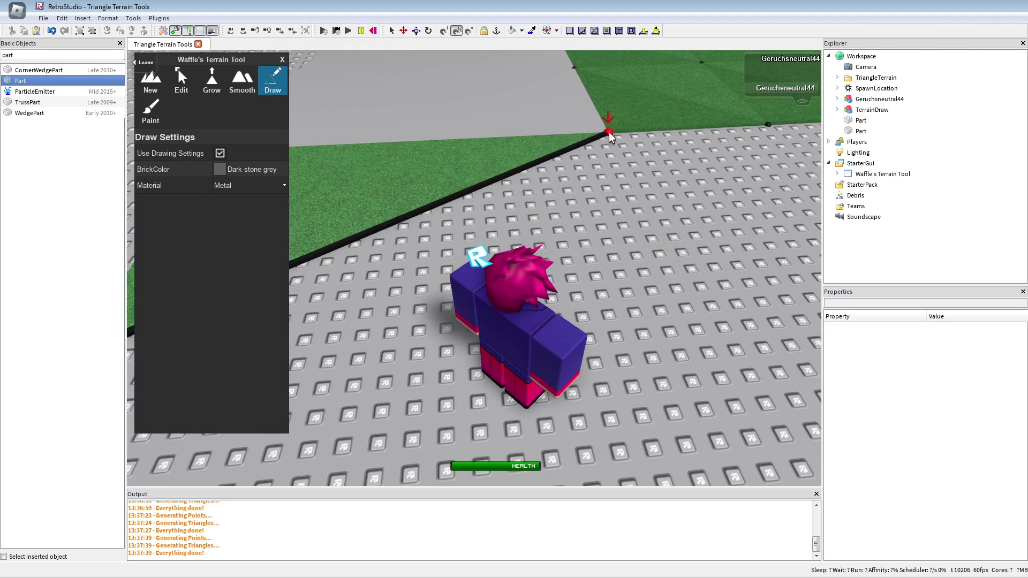
click(698, 357)
scroll(568, 399, down, 3)
right_drag(563, 403, 530, 276)
scroll(514, 328, up, 2)
mouse_move(497, 329)
right_down()
mouse_move(554, 324)
mouse_move(541, 317)
right_up()
key(a)
scroll(553, 323, down, 3)
key(w)
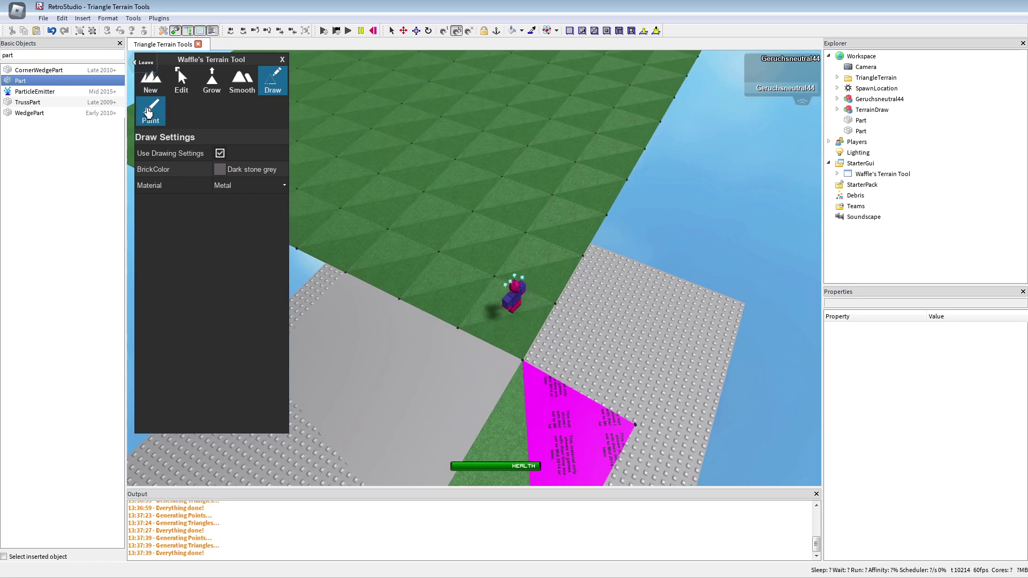
- Raise part of the green terrain with the Grow modifier
click(149, 112)
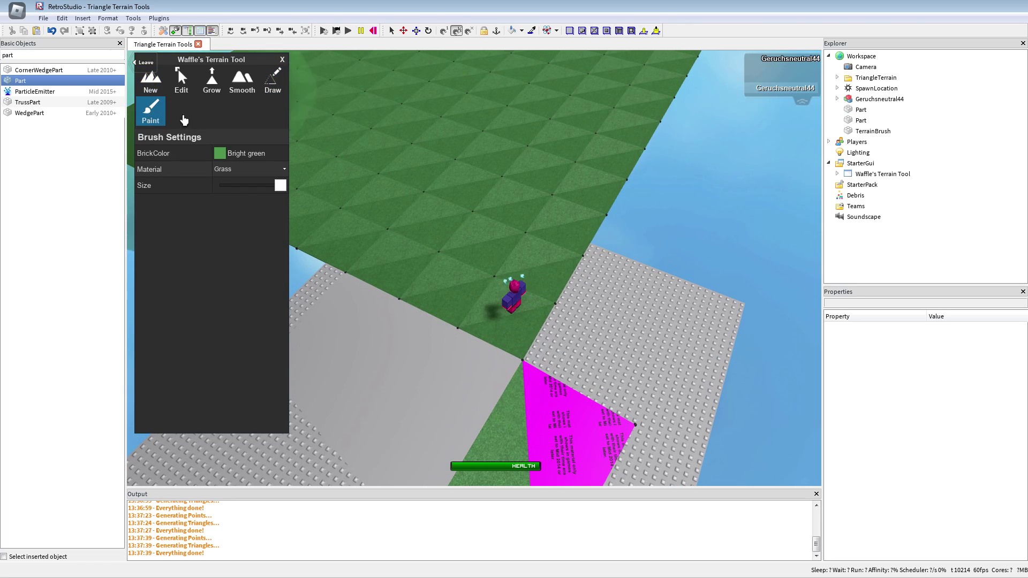
click(207, 85)
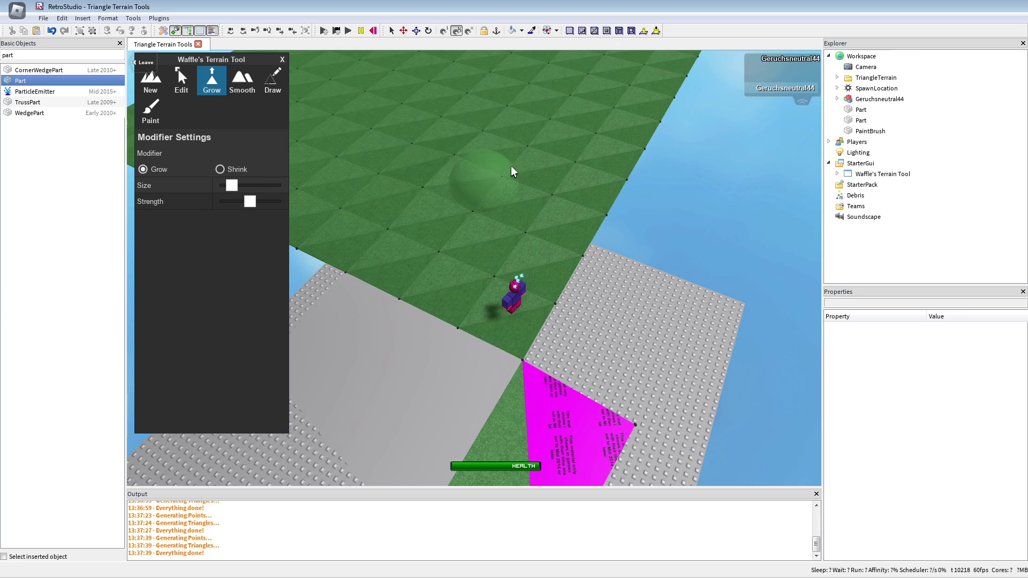
mouse_move(521, 124)
mouse_down()
mouse_move(393, 167)
mouse_move(493, 138)
mouse_move(409, 137)
mouse_move(420, 202)
mouse_move(590, 161)
mouse_move(532, 224)
mouse_move(407, 54)
mouse_up()
key(a)
key(w)
key(w)
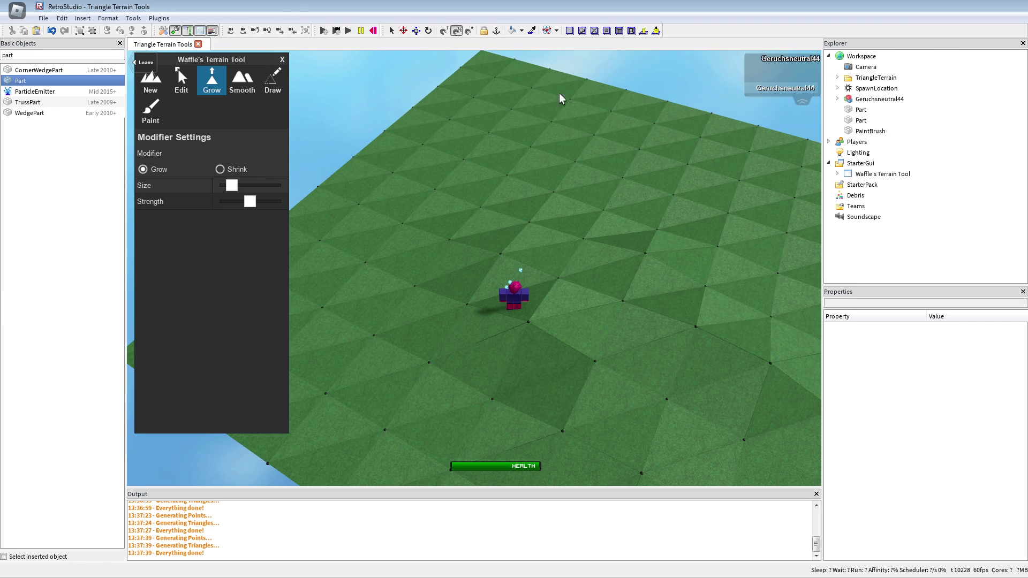
- Select and copy the Default terrain model inside the Workspace's TriangleTerrain folder
click(838, 77)
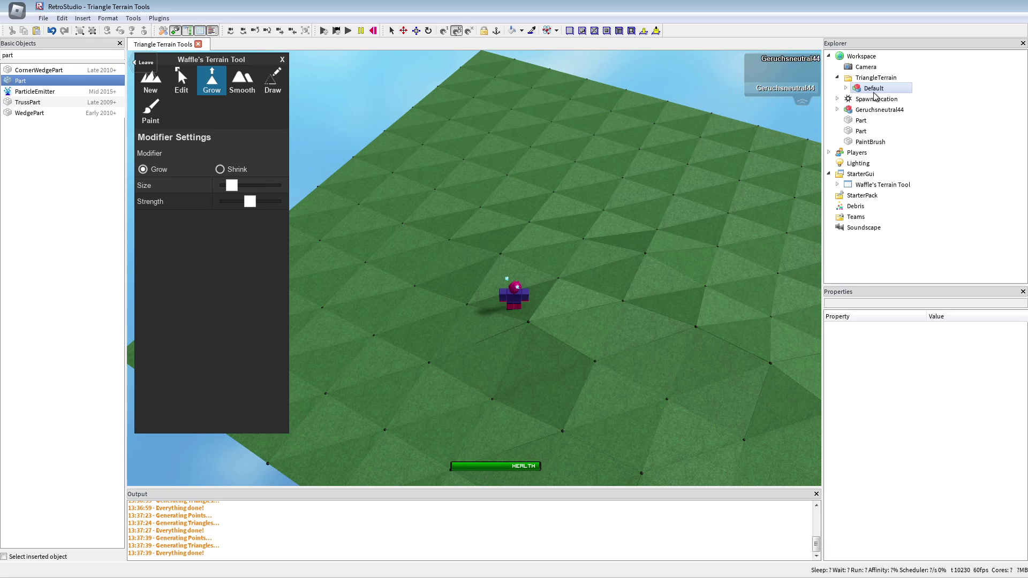
click(874, 90)
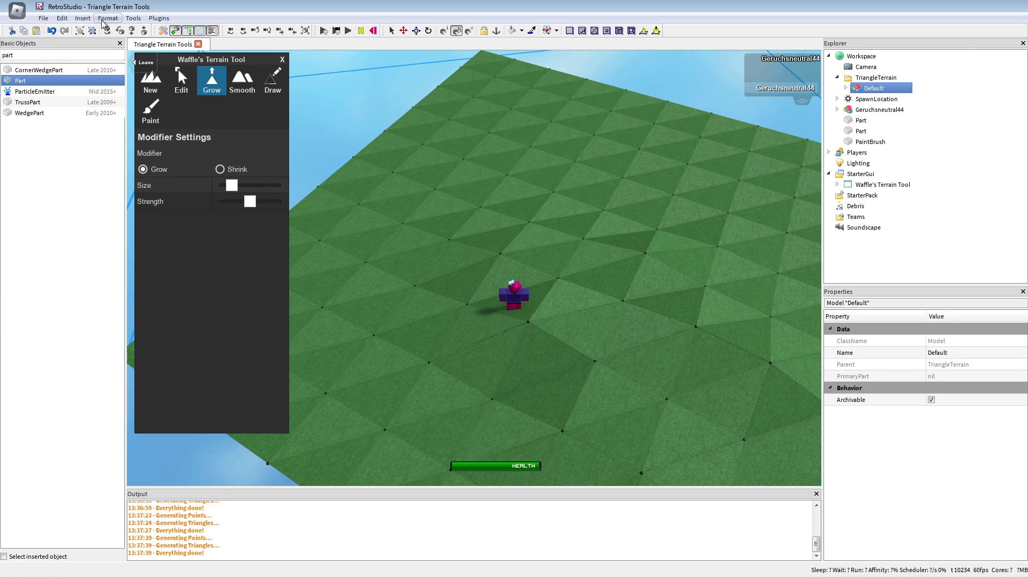
click(83, 20)
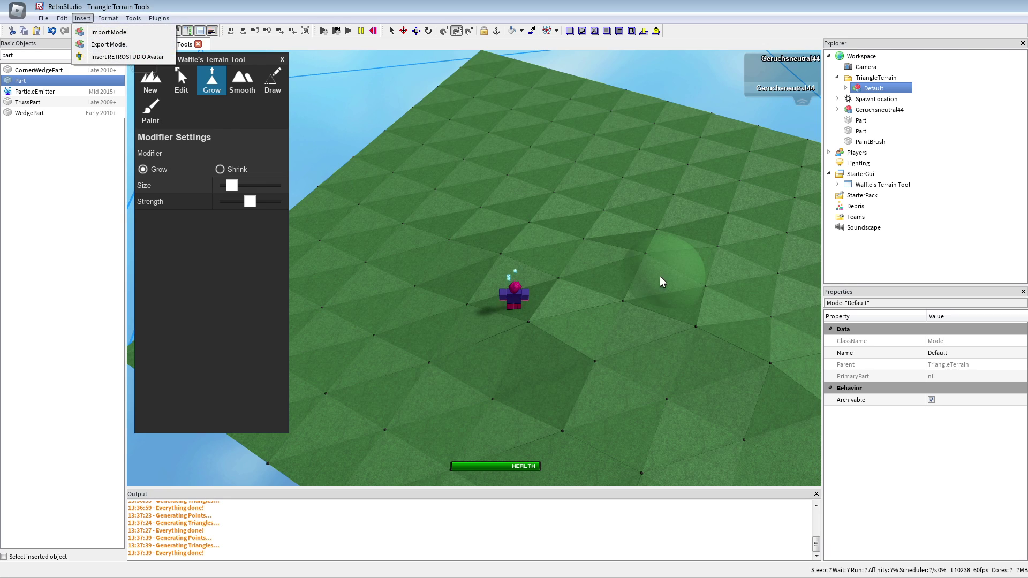
right_drag(636, 160, 633, 156)
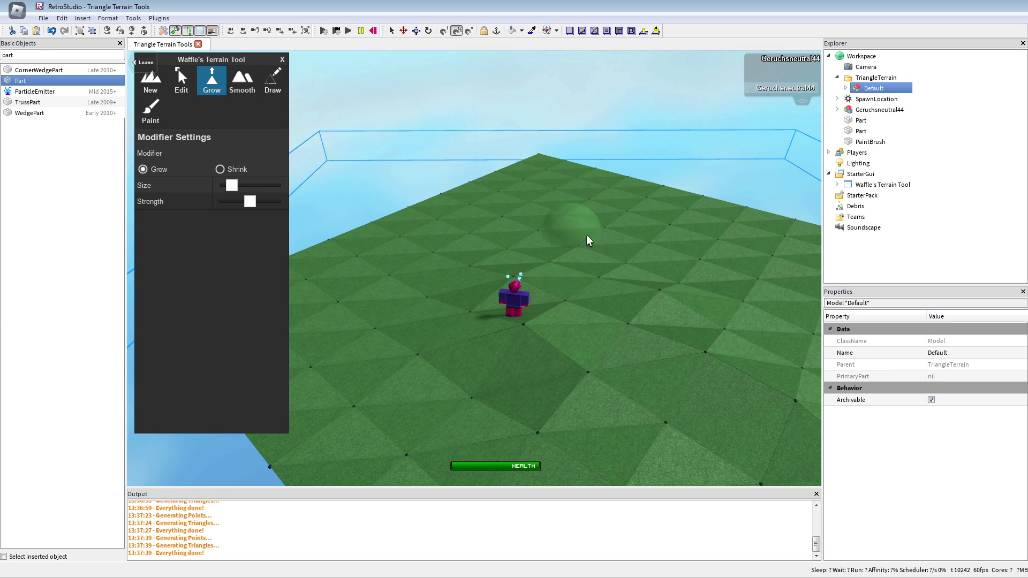
- Stop the playtest and paste the Default terrain model into the Workspace
click(371, 32)
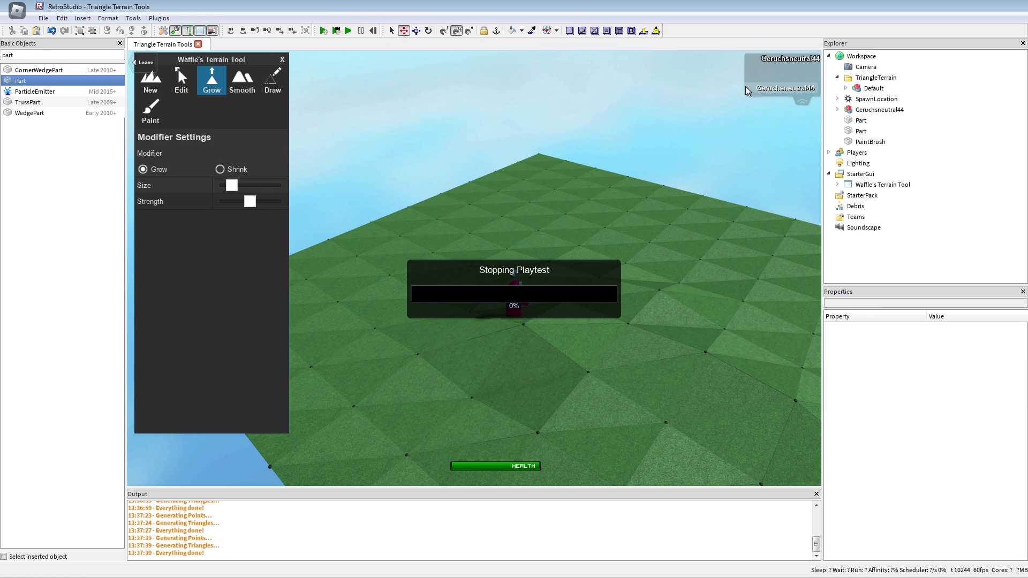
click(859, 59)
right_click(859, 58)
click(875, 92)
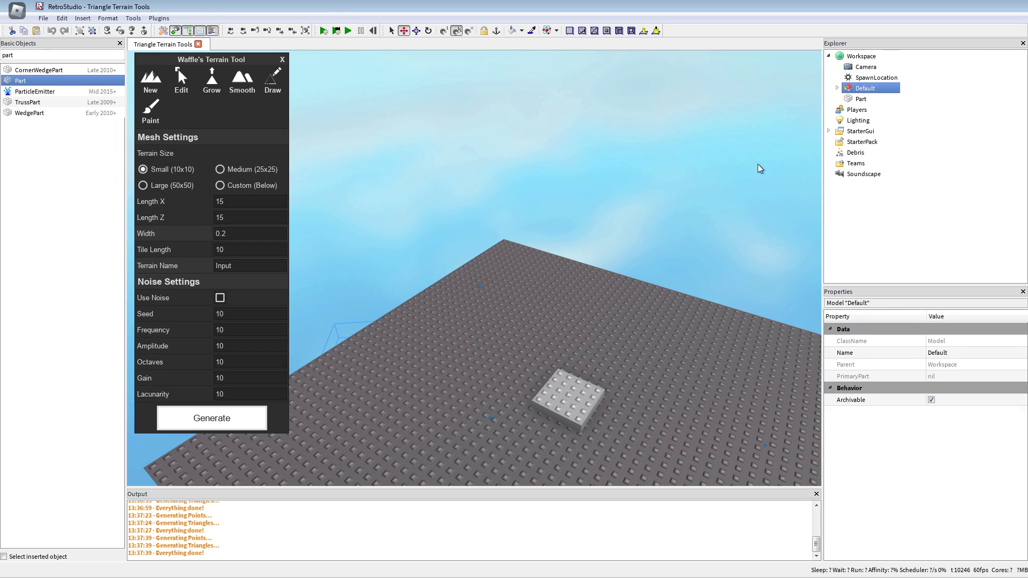
key(s)
right_drag(622, 224, 364, 193)
key(w)
scroll(374, 299, up, 3)
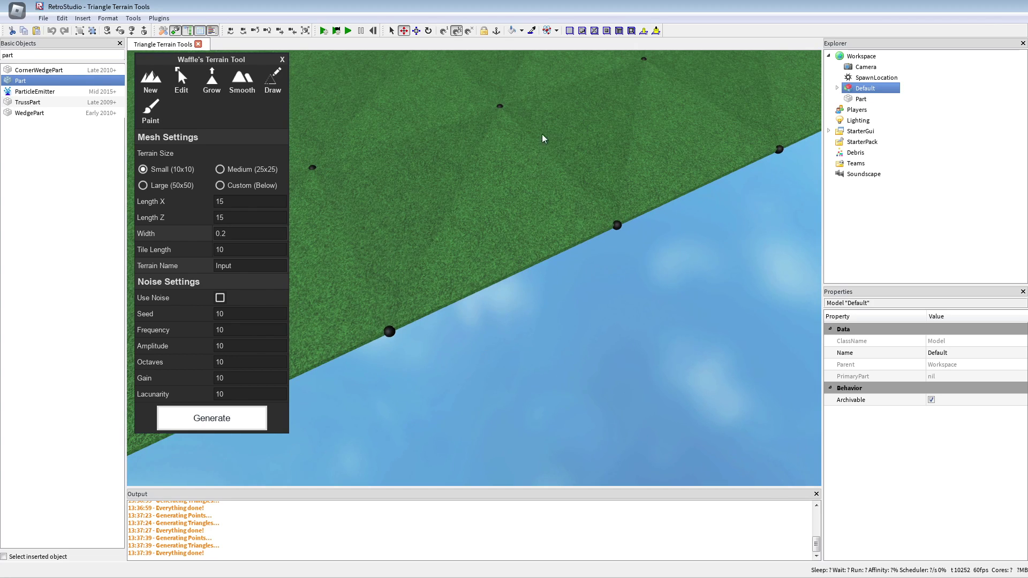
scroll(565, 252, down, 10)
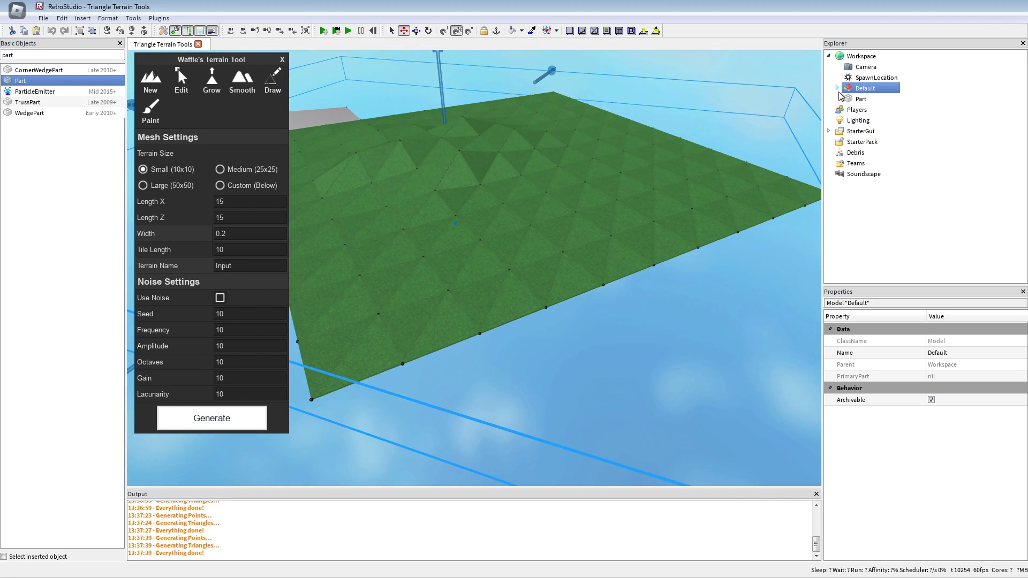
- Examine the HidePoints value in the Default model's Config folder
click(838, 88)
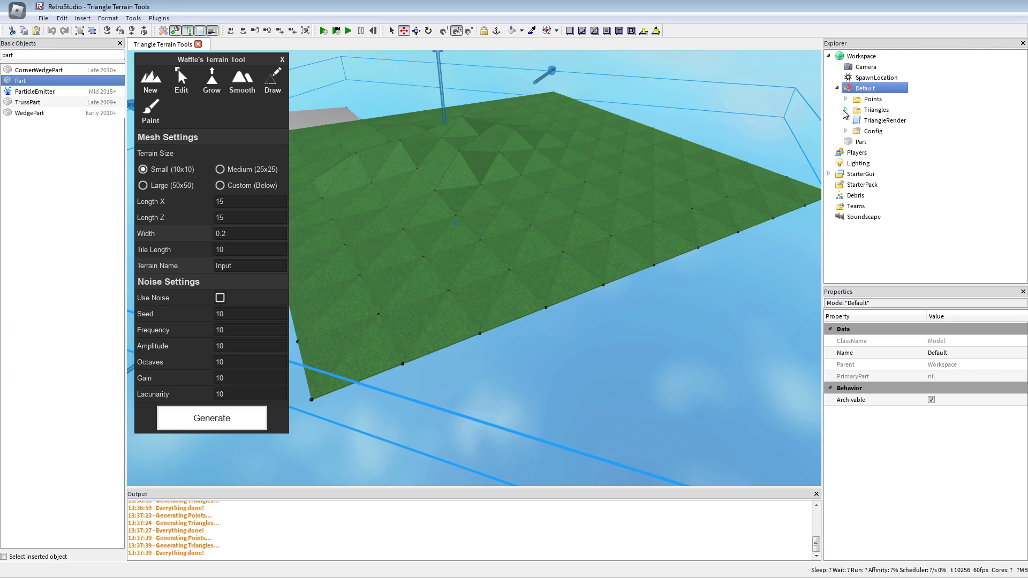
click(847, 131)
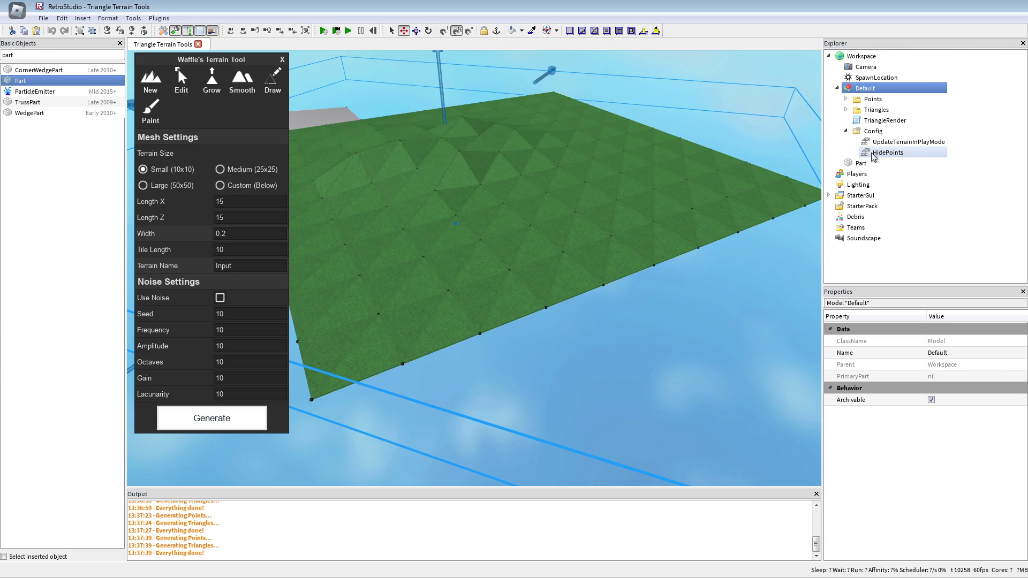
click(878, 153)
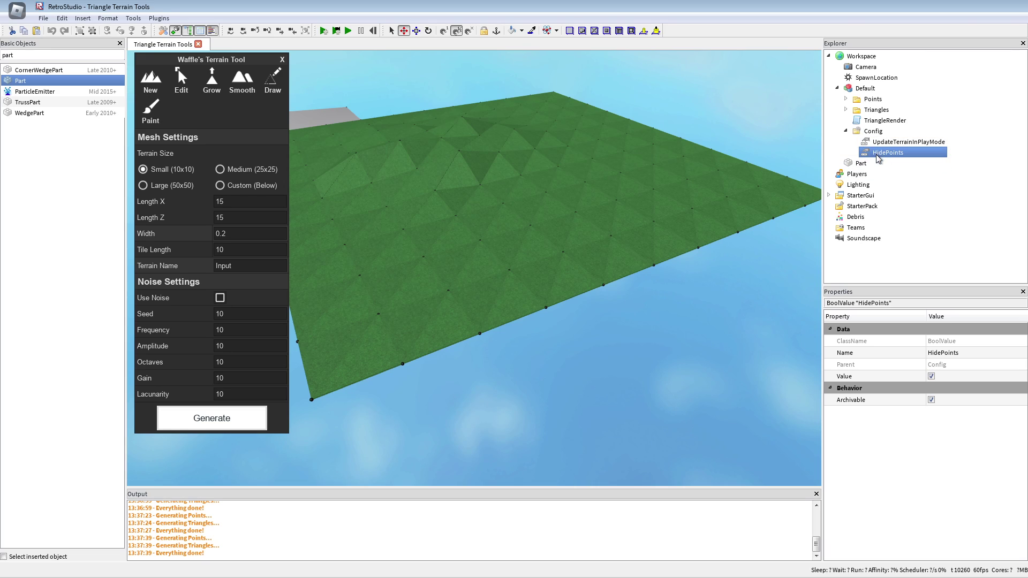
click(858, 90)
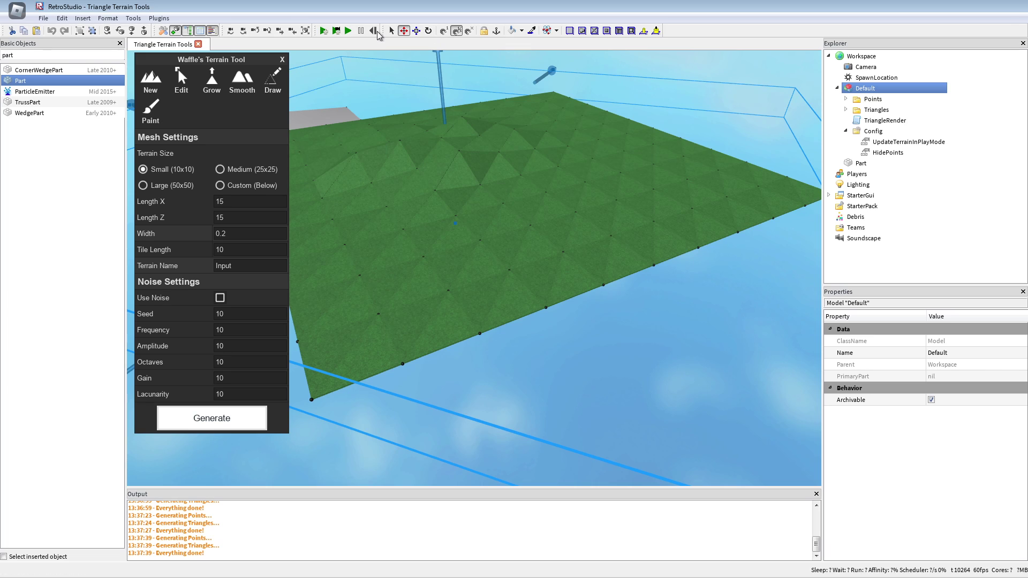
right_drag(576, 276, 514, 257)
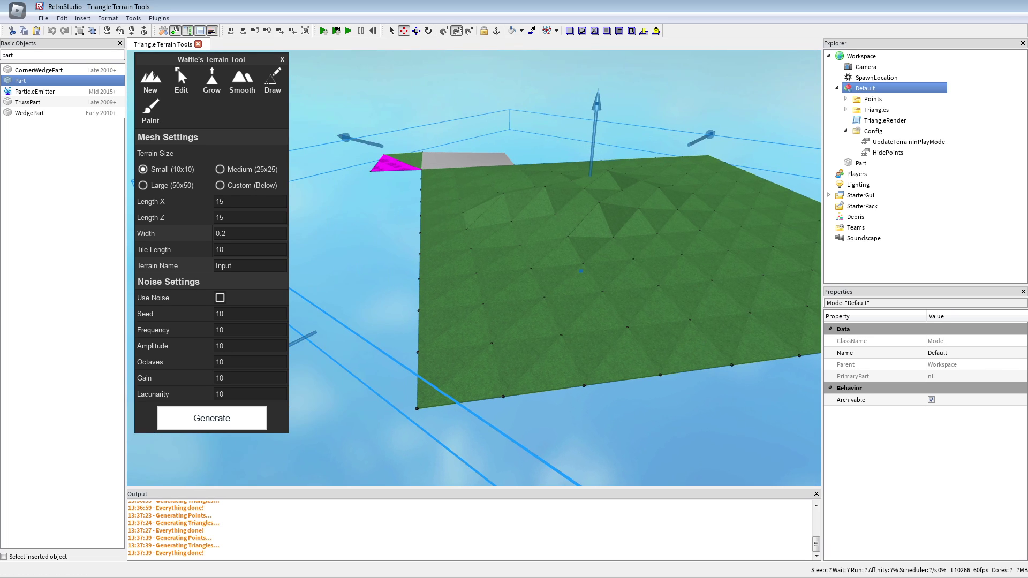
- Delete the pasted Default model from the Workspace and start a new playtest
click(839, 87)
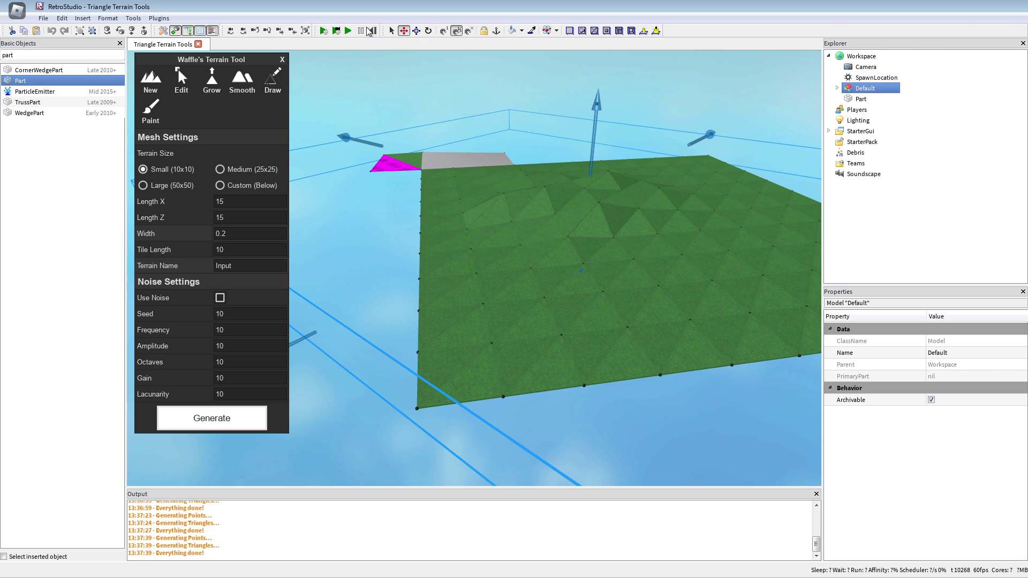
key(Delete)
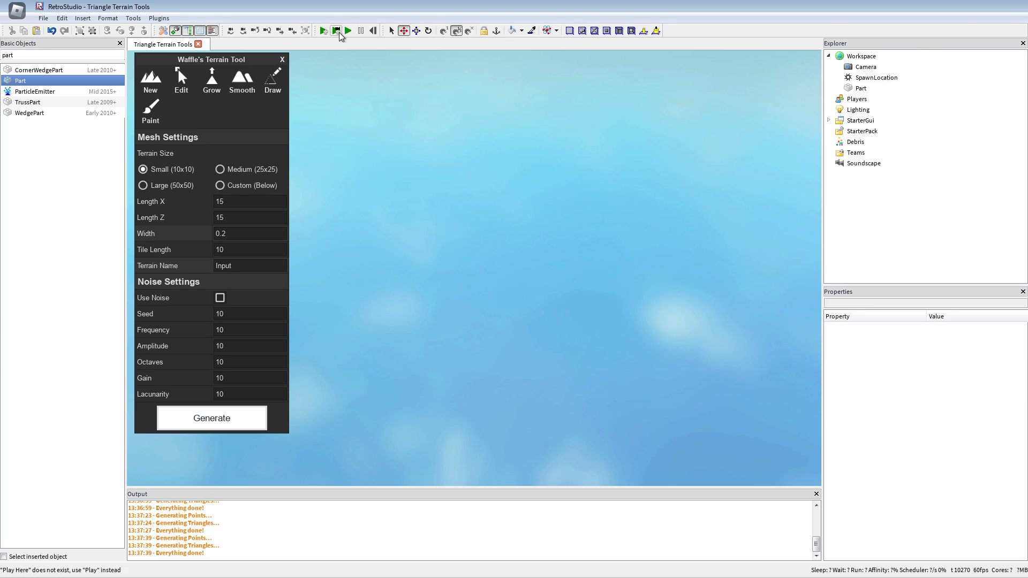
click(324, 31)
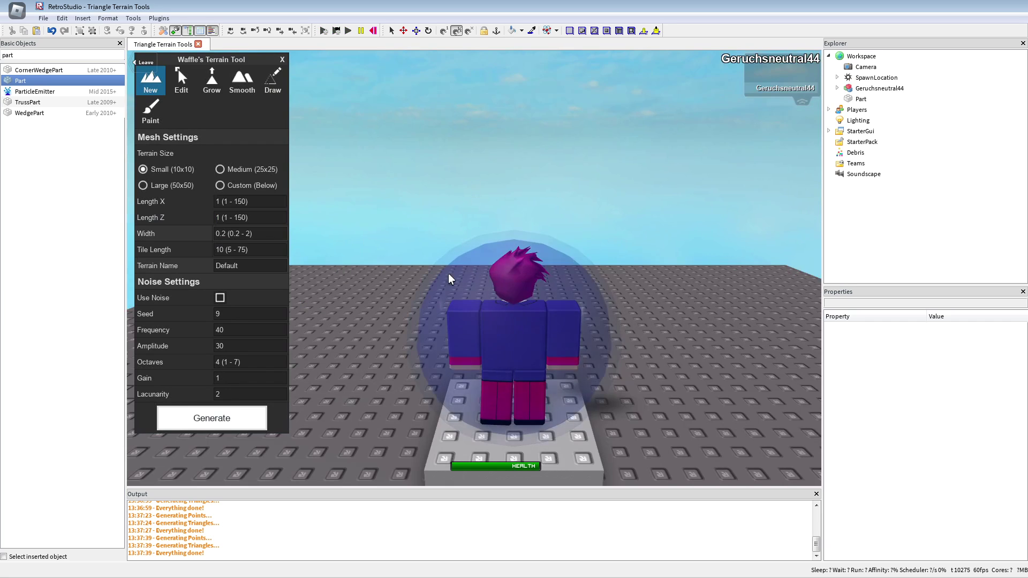
- Generate a Small (10x10) terrain named Default and select its TriangleTerrain folder for copying
click(215, 419)
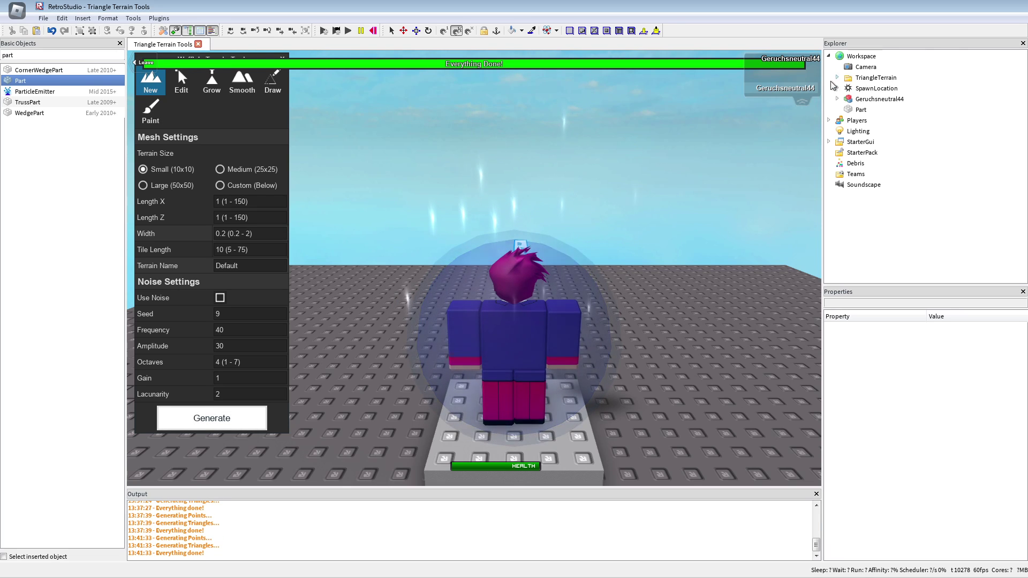
click(837, 77)
click(873, 78)
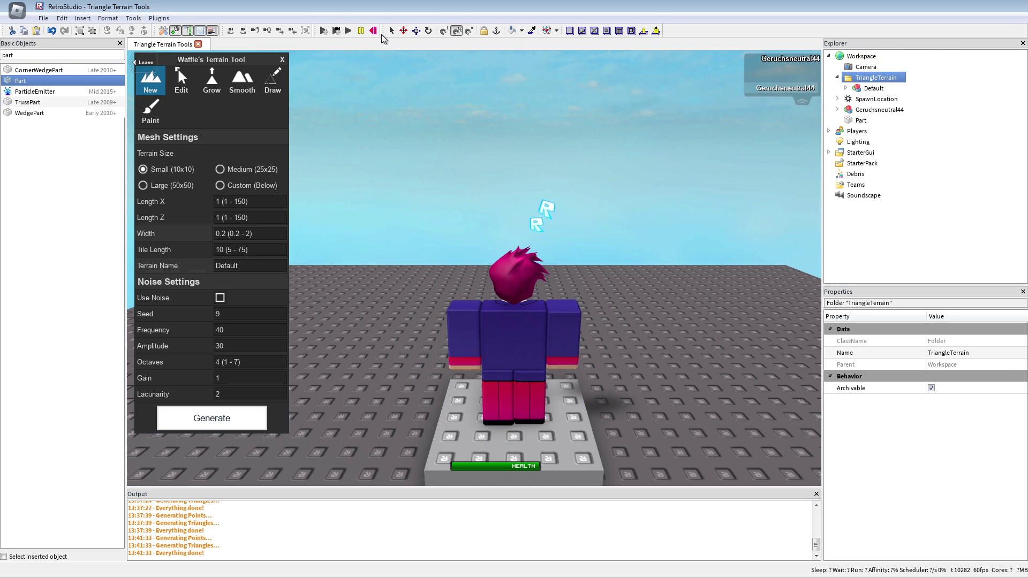
- Stop the playtest and paste the copied TriangleTerrain folder into the Workspace
click(374, 31)
click(855, 55)
right_click(855, 56)
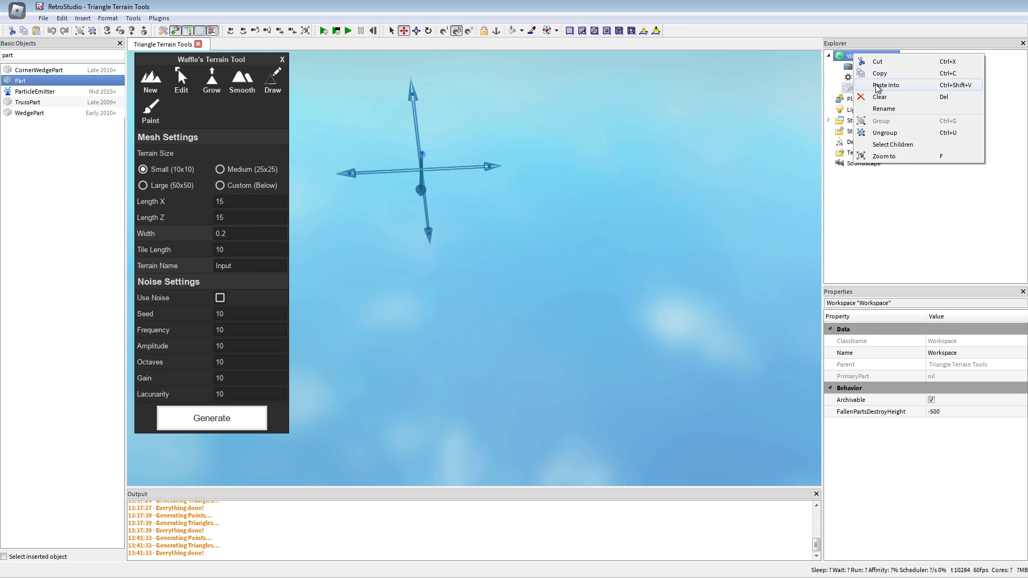
click(878, 85)
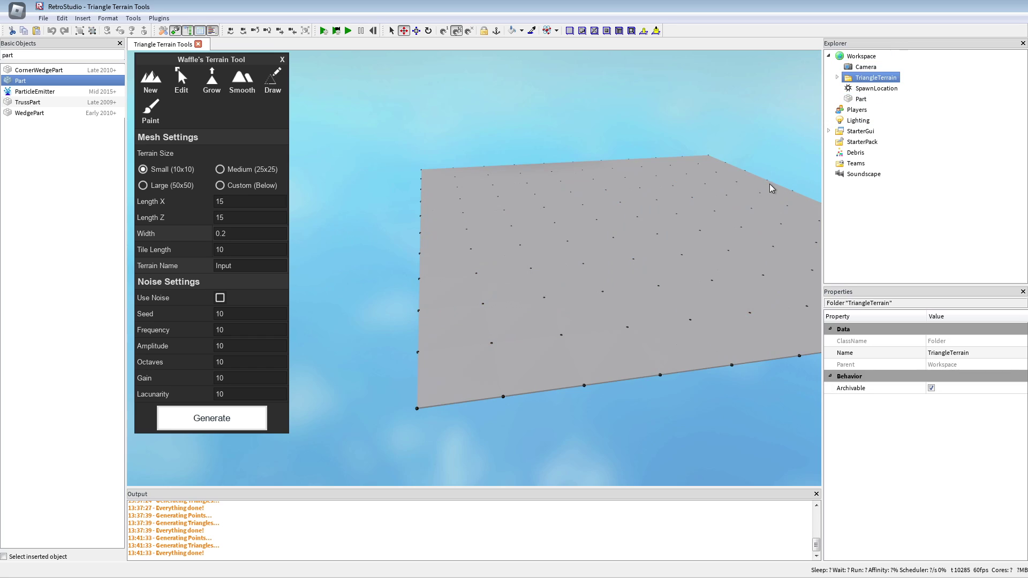
- Start a new playtest and raise a bump in the pasted terrain with the Grow modifier
click(325, 32)
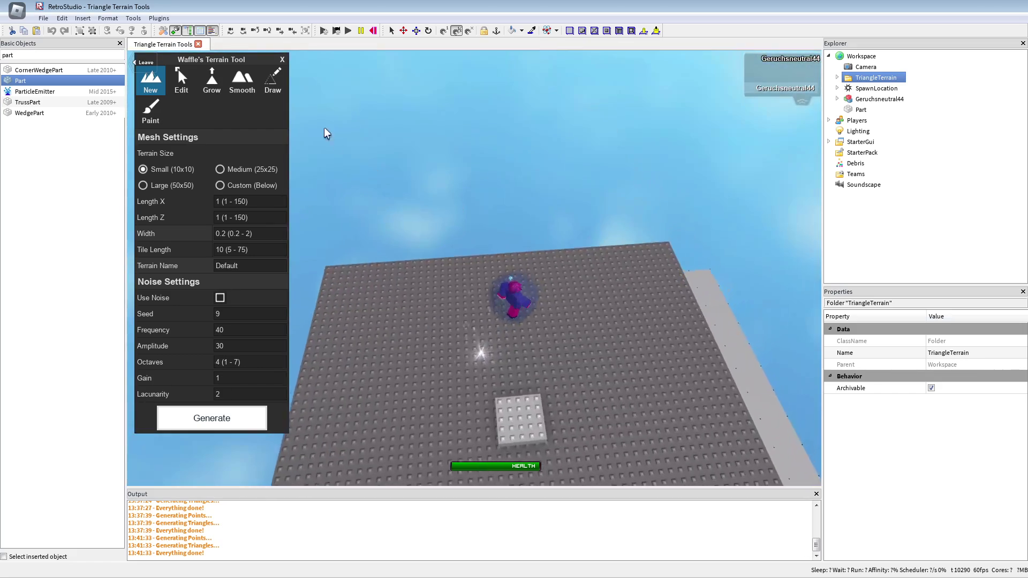
click(205, 85)
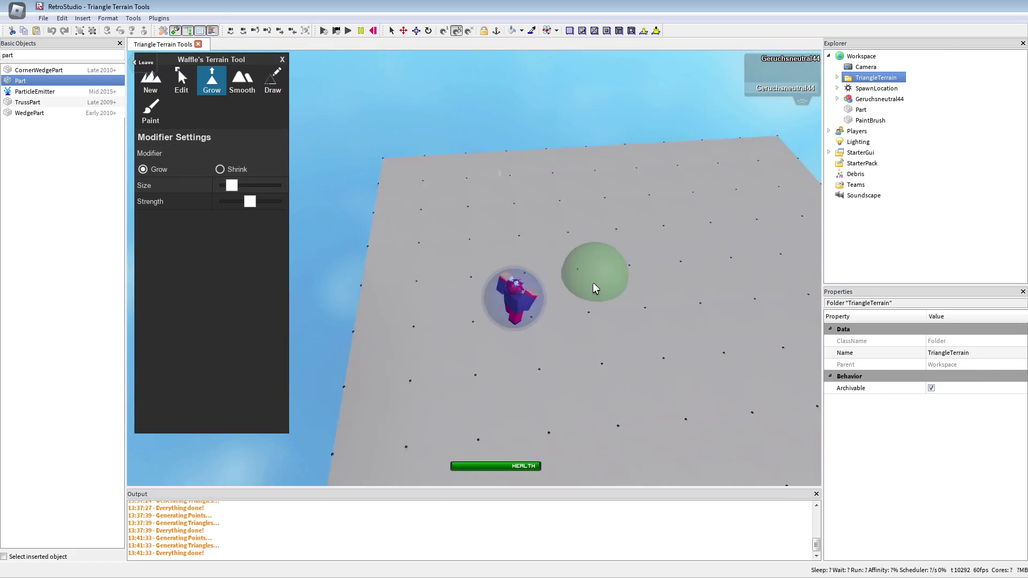
click(641, 190)
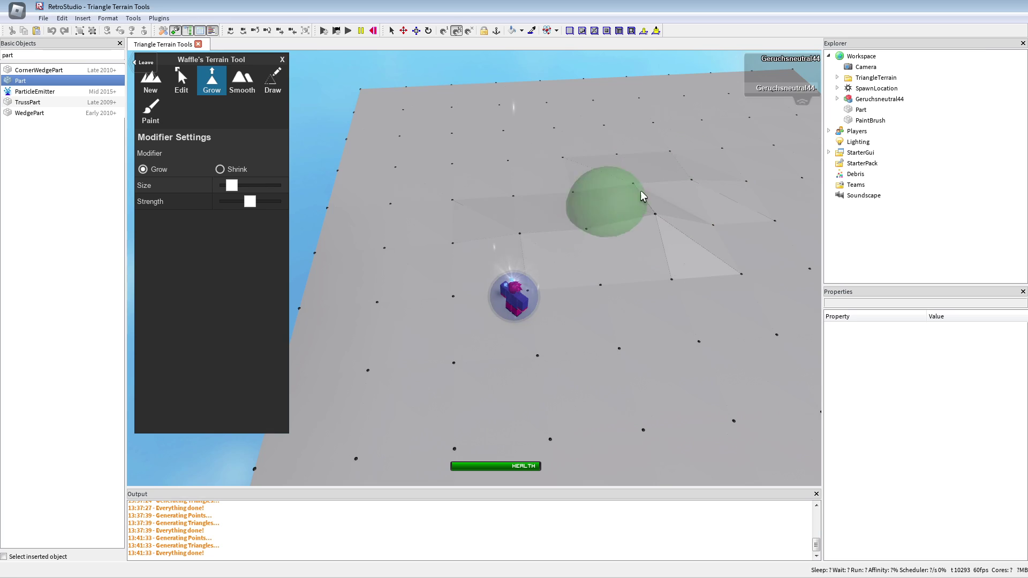
- Try growing the terrain with the Default model moved directly under Workspace, and return the model to the TriangleTerrain folder
click(837, 78)
drag(863, 89, 871, 56)
right_drag(673, 150, 674, 147)
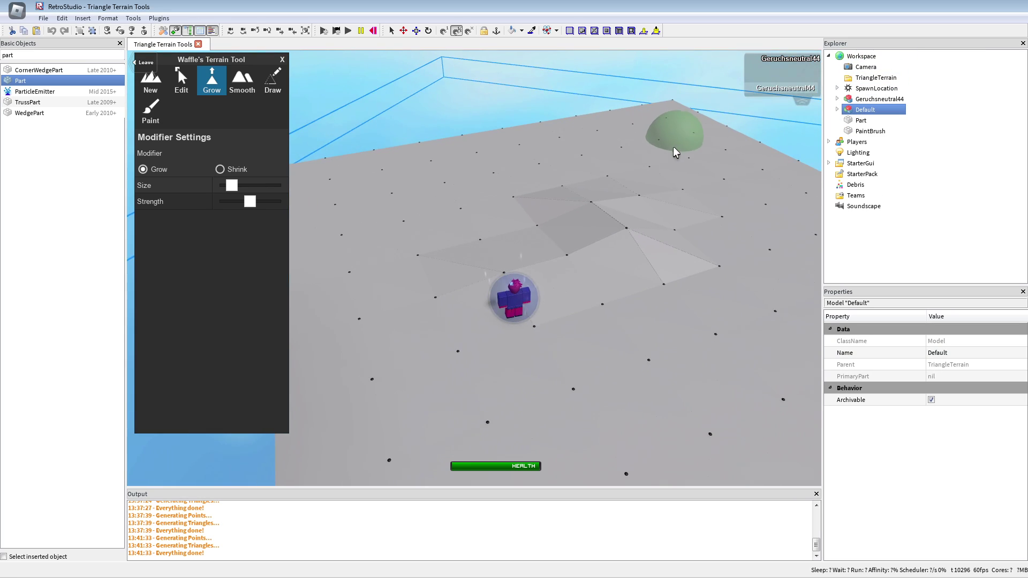
click(673, 149)
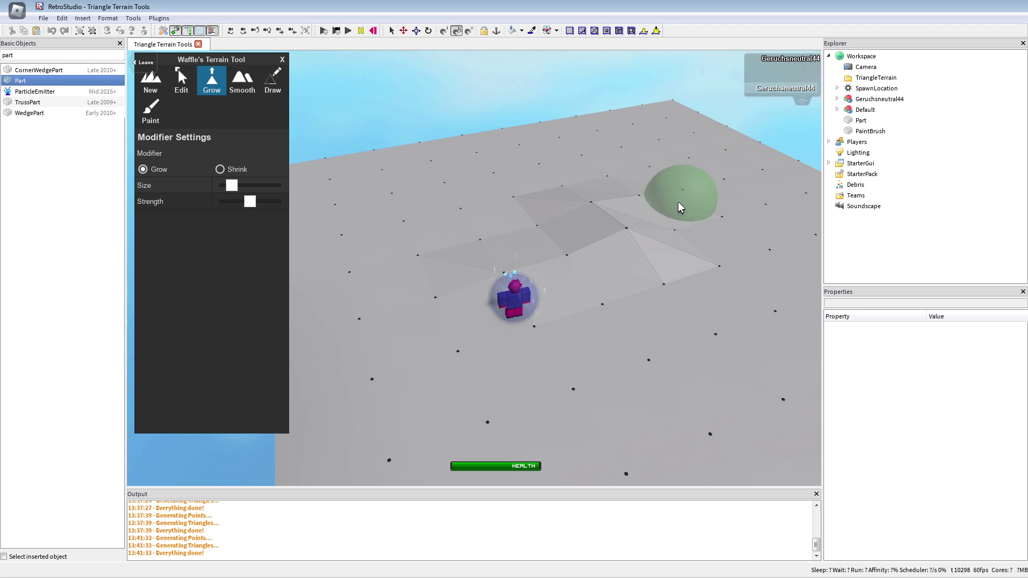
drag(855, 109, 876, 78)
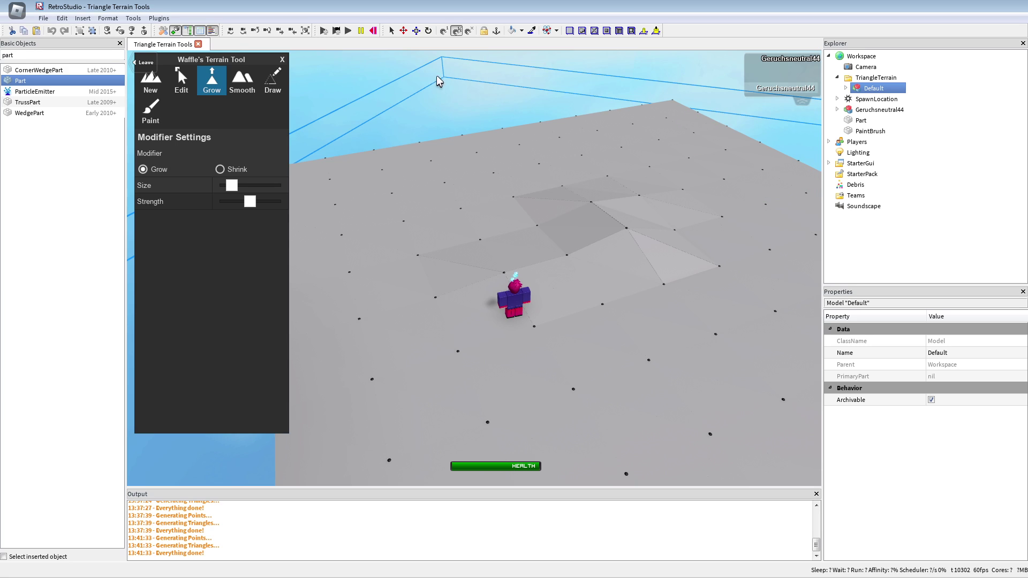
- Generate an additional Medium (25x25) terrain named Default
click(152, 83)
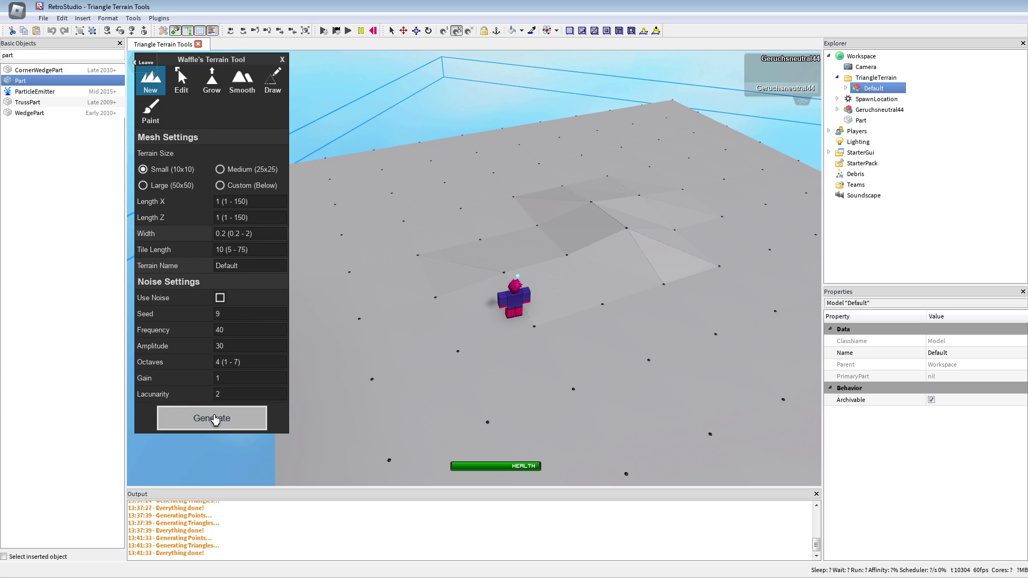
click(221, 171)
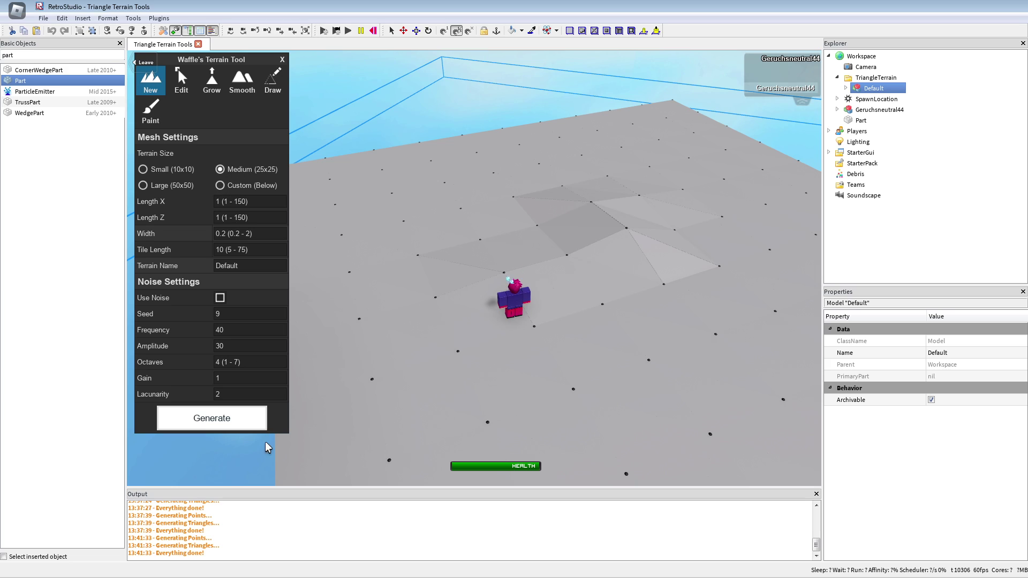
click(245, 426)
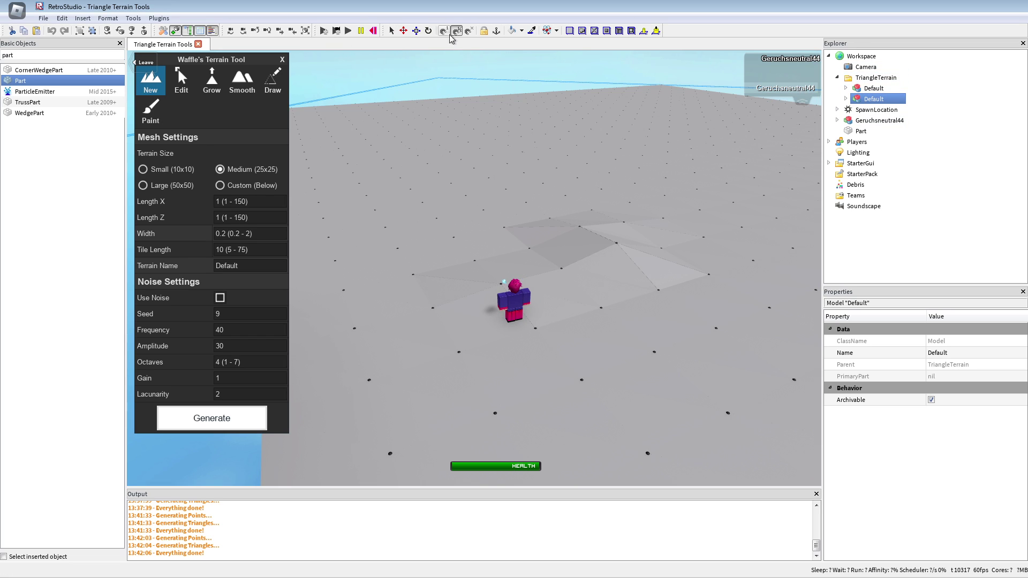
- Stop the playtest and paste the copied medium Default model into the TriangleTerrain folder
click(373, 30)
right_click(860, 78)
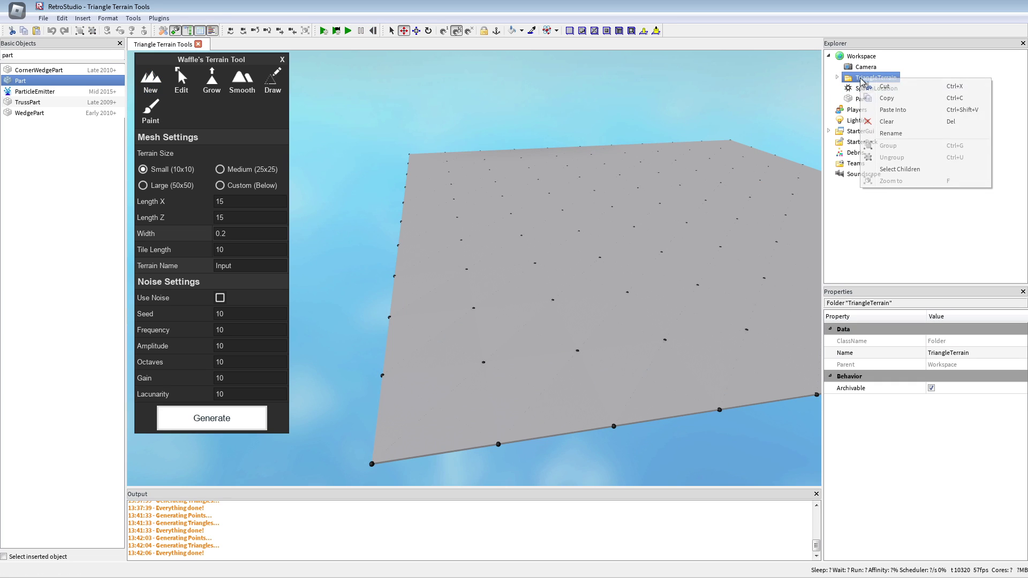
click(884, 113)
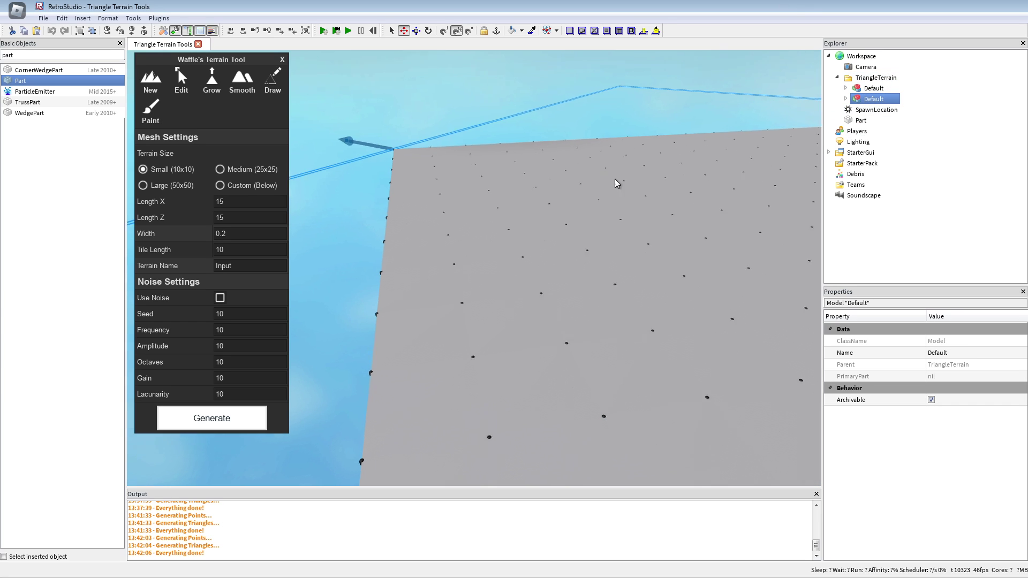
- Delete the newly pasted medium Default model from the TriangleTerrain folder
right_drag(616, 182, 634, 236)
key(Delete)
key(a)
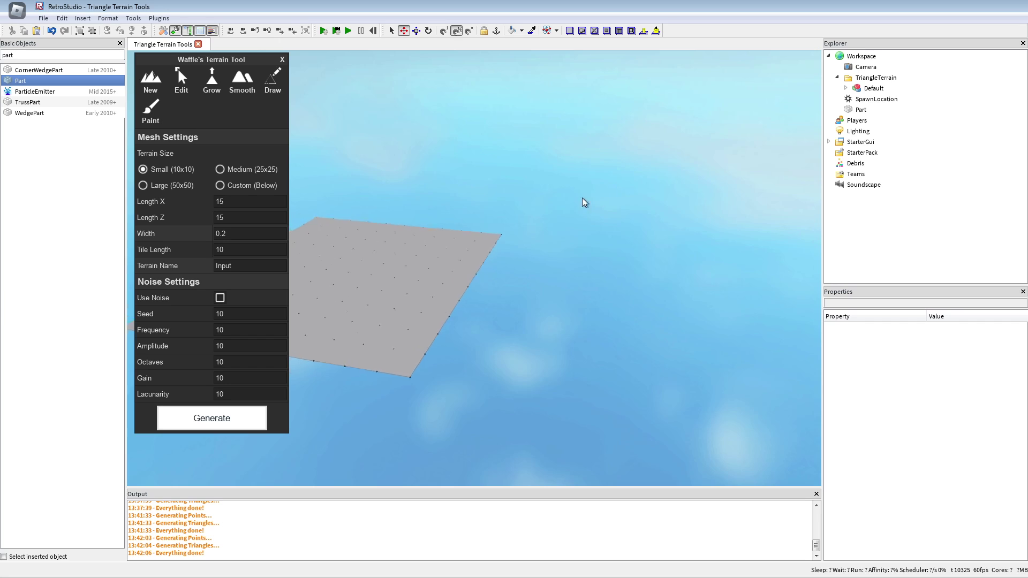
- Examine the block layout of the Default model's TriangleRender script from beginning to end, and close the script
right_drag(583, 198, 538, 203)
key(w)
click(847, 88)
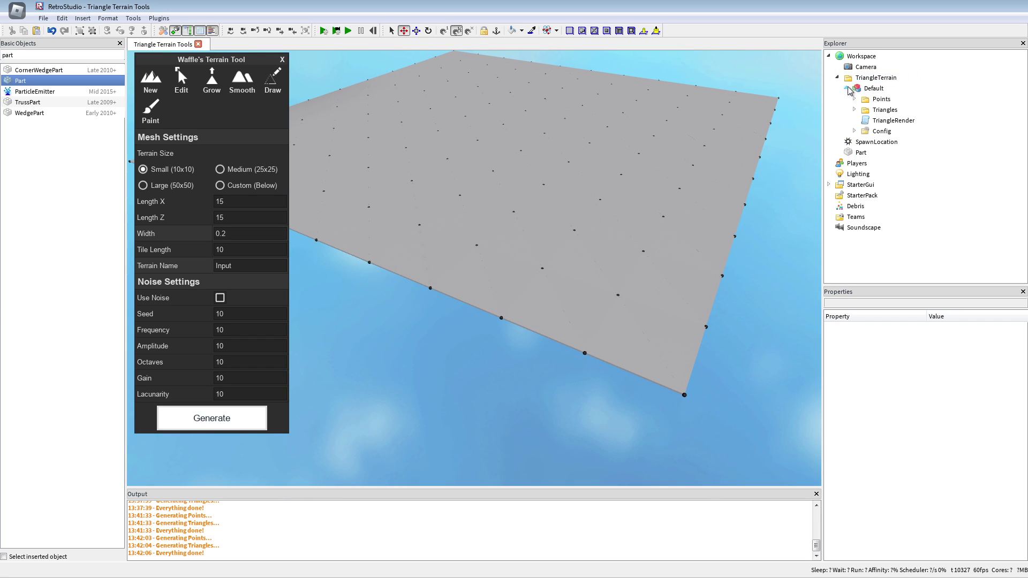
double_click(869, 123)
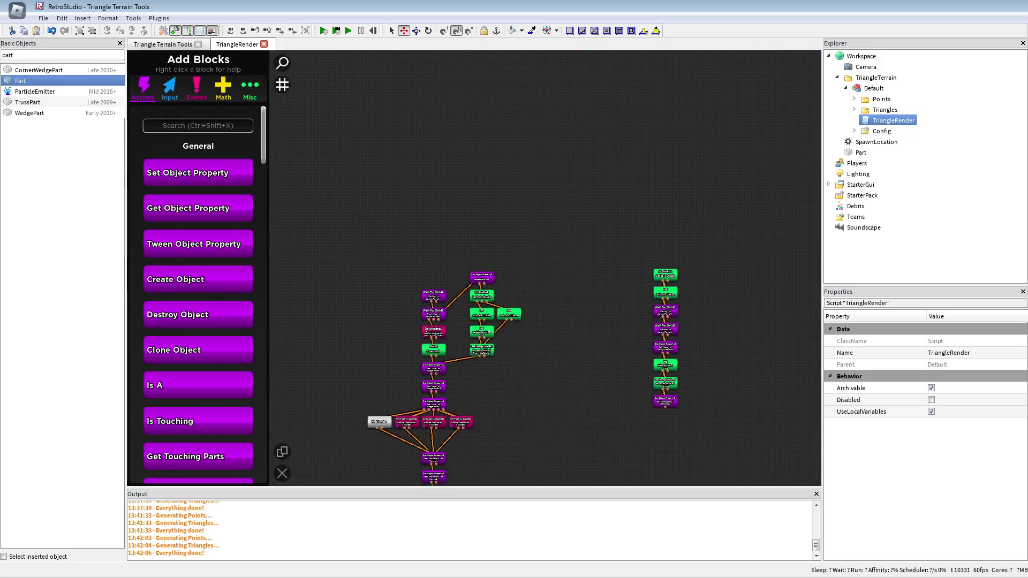
drag(584, 464, 597, 321)
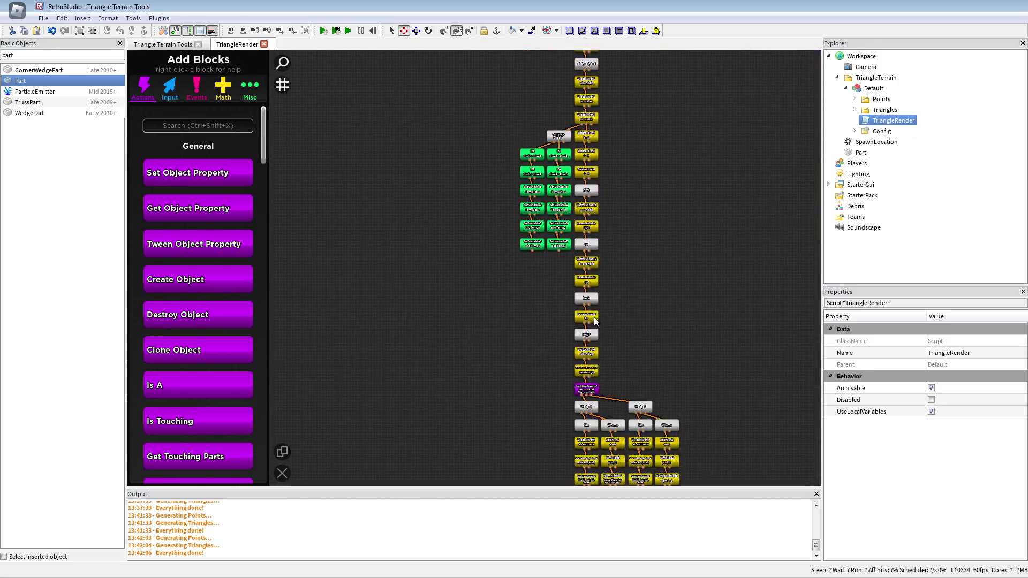
drag(385, 357, 309, 155)
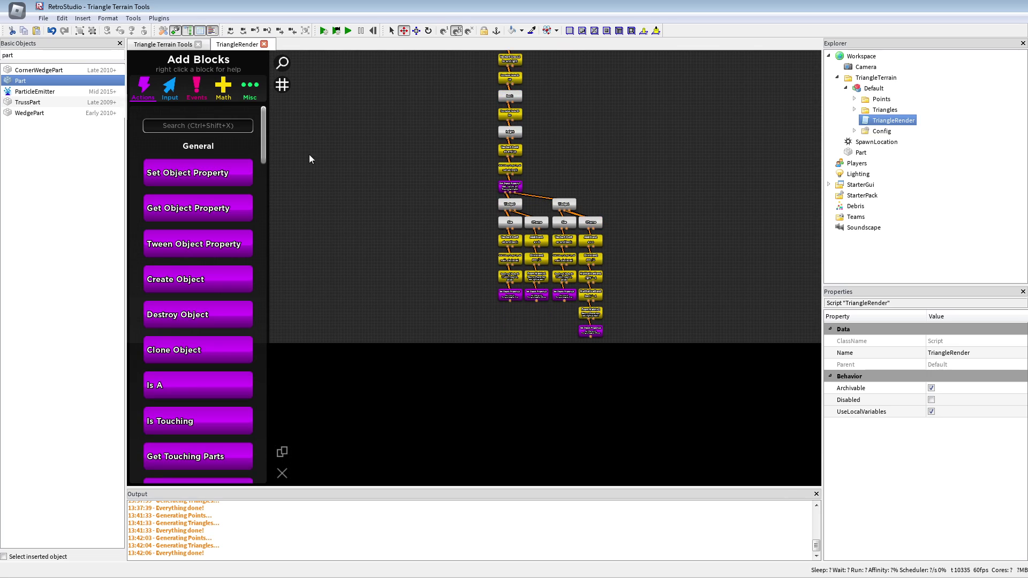
click(264, 44)
key(w)
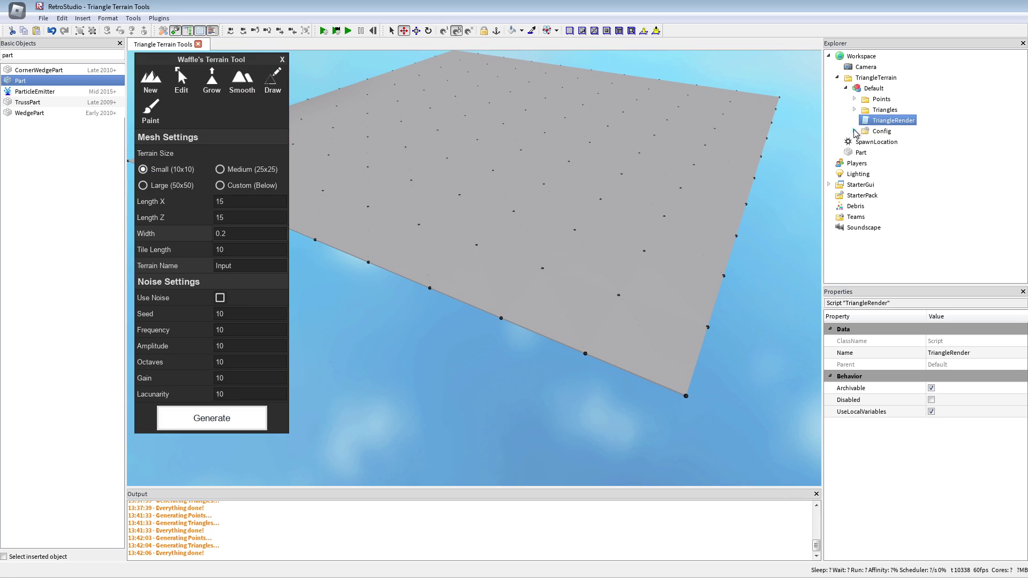
- Switch the HidePoints value in the Default model's Config folder off and back on
click(854, 132)
click(897, 153)
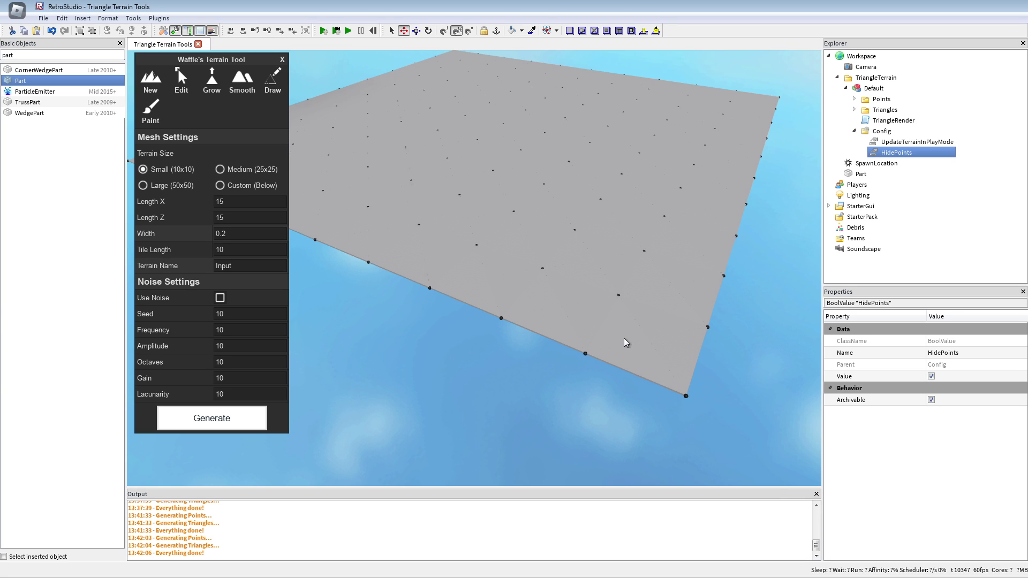
key(d)
right_drag(625, 359, 554, 354)
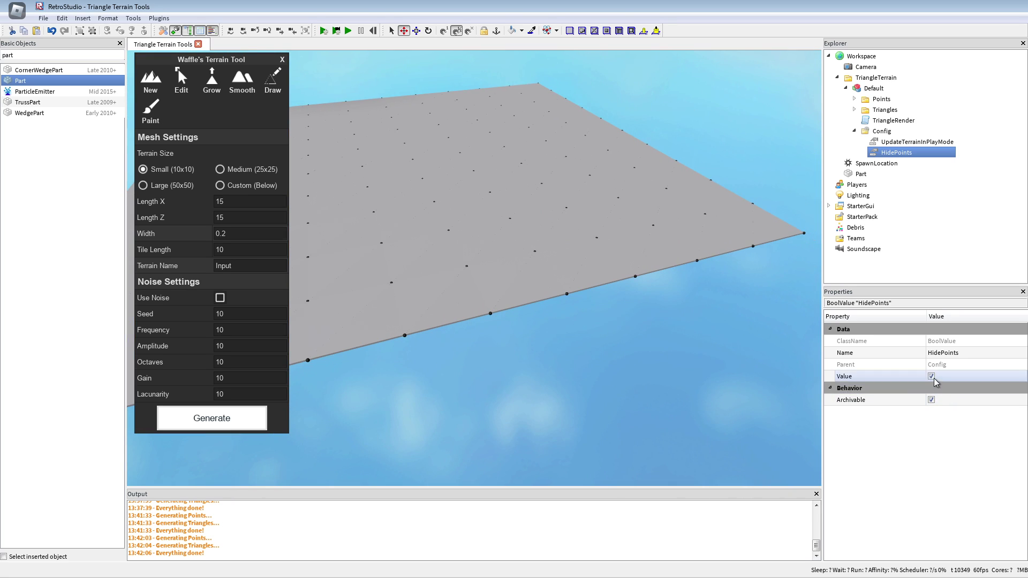
click(932, 376)
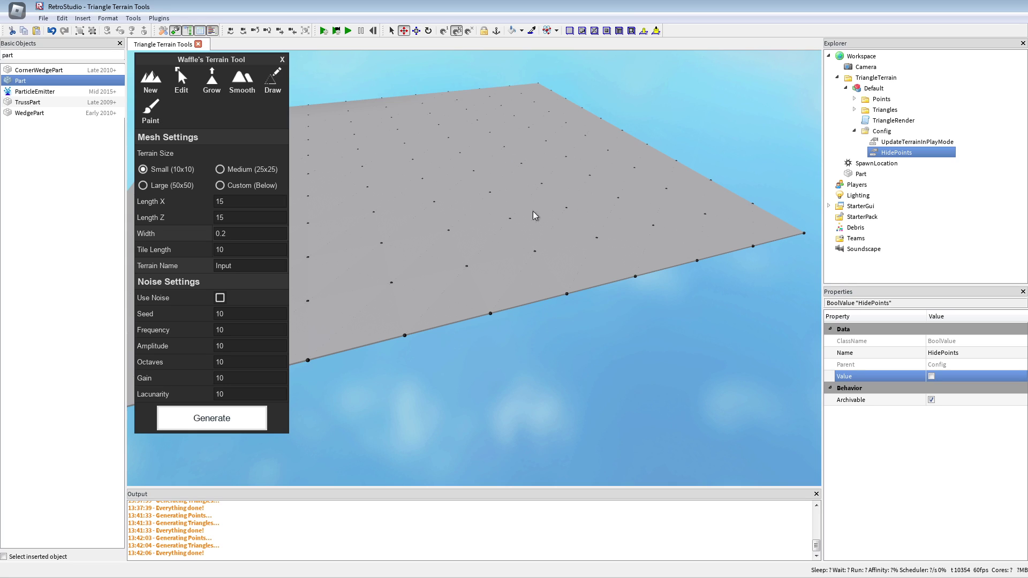
click(931, 376)
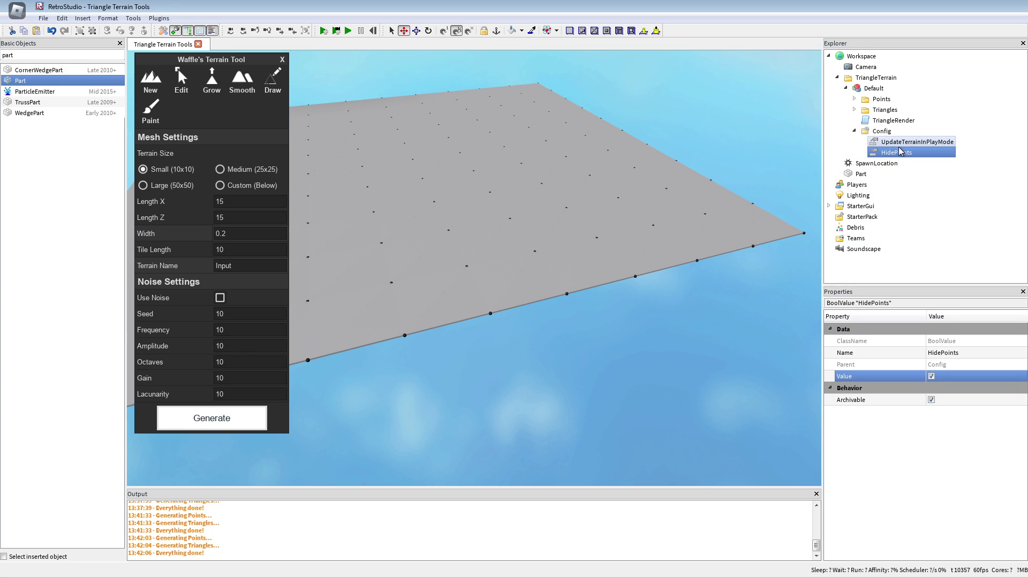
- Switch the UpdateTerrainInPlayMode value in the Config folder on and back off, and collapse the TriangleTerrain hierarchy
click(905, 143)
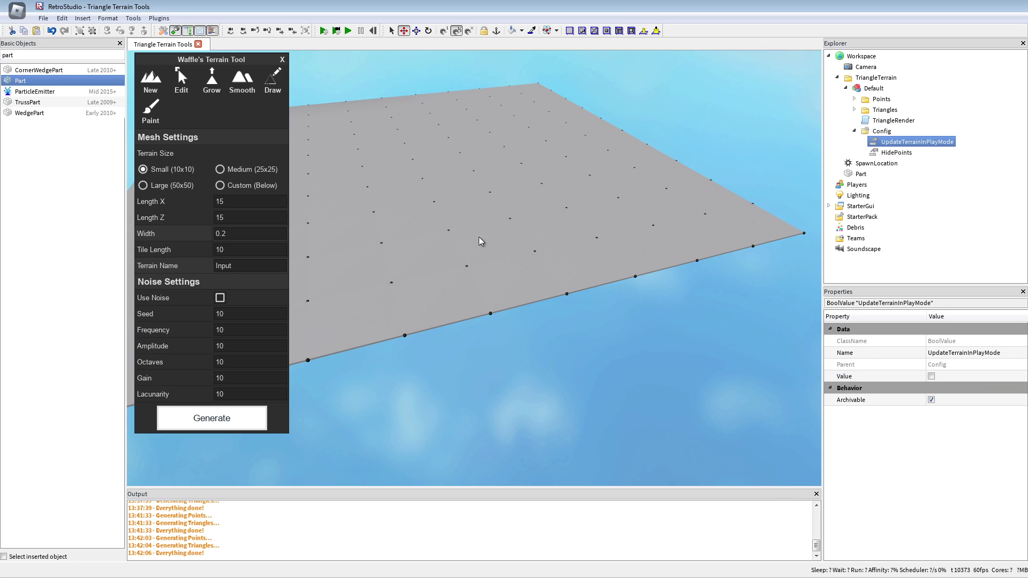
click(946, 377)
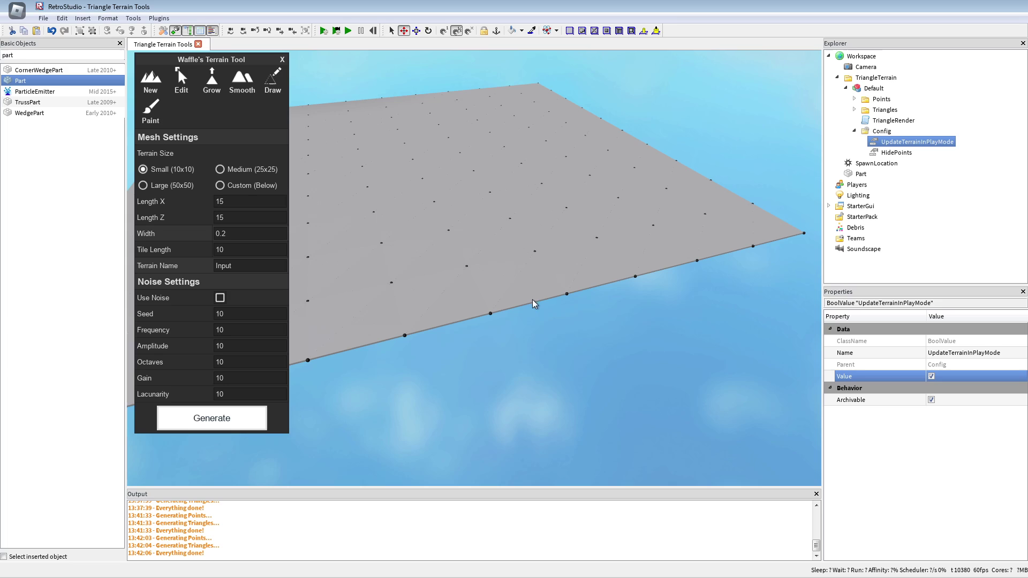
click(932, 376)
click(855, 132)
click(846, 88)
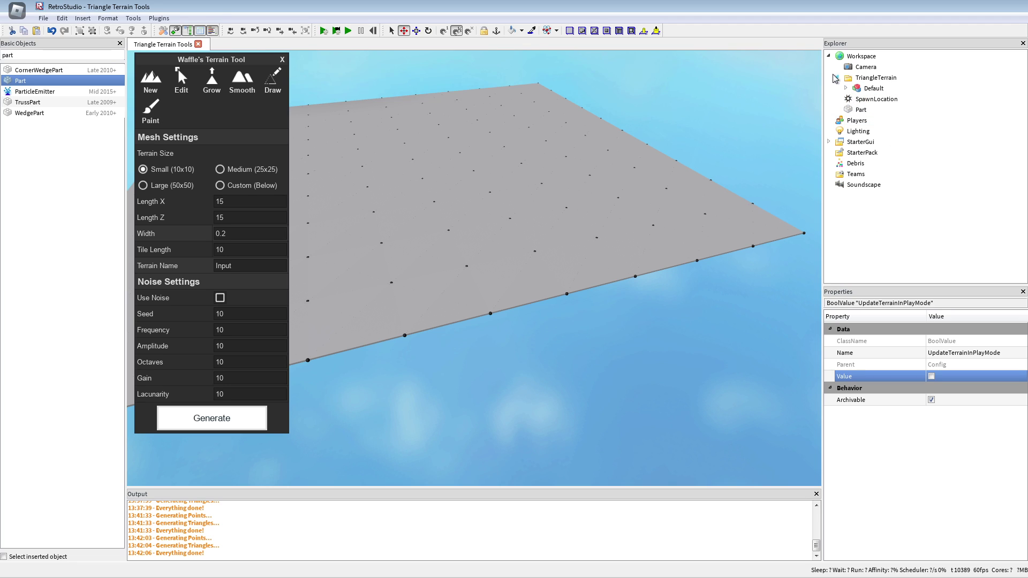
click(838, 77)
scroll(711, 378, down, 5)
scroll(711, 378, down, 5)
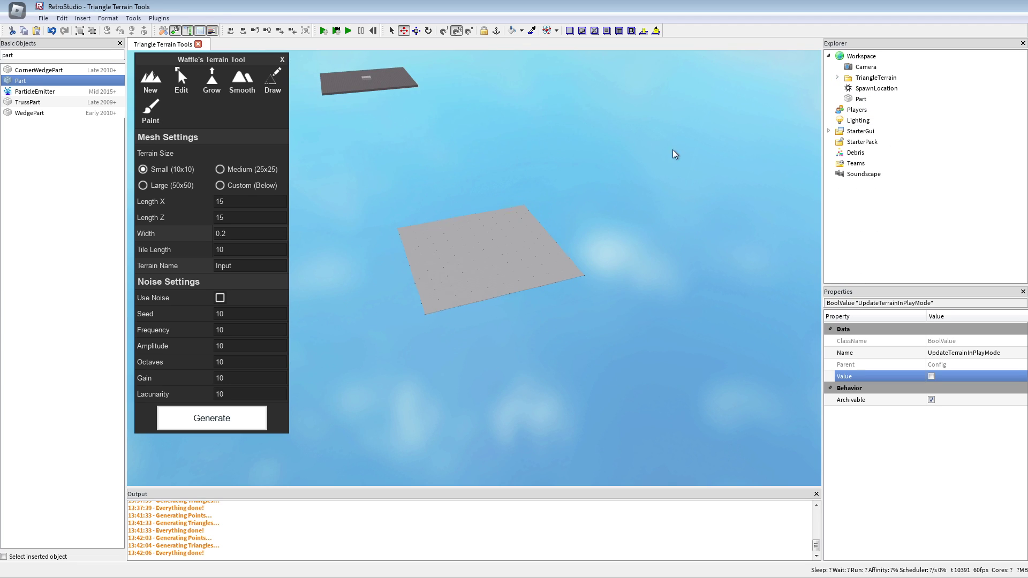
key(a)
key(w)
key(w)
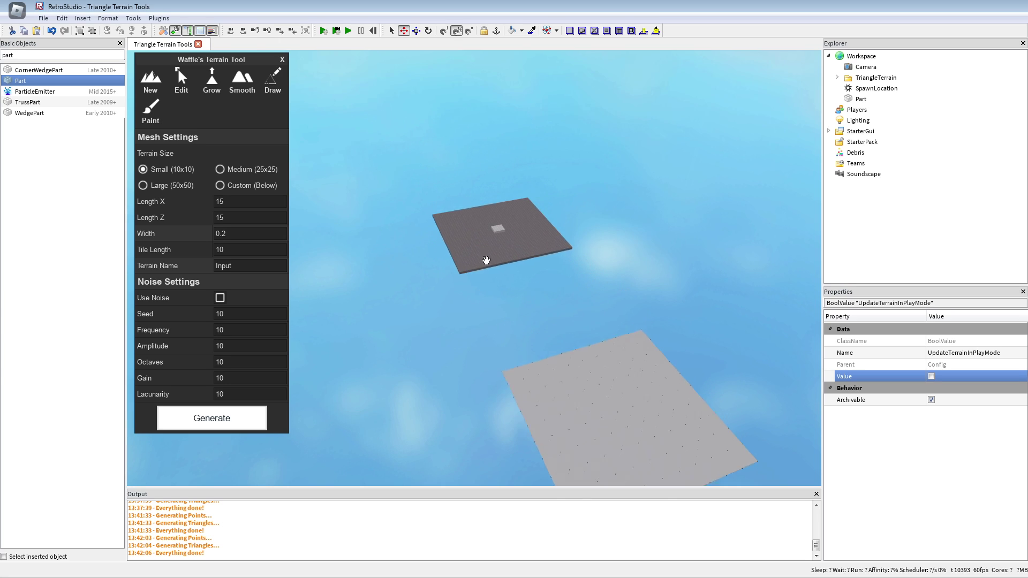
key(d)
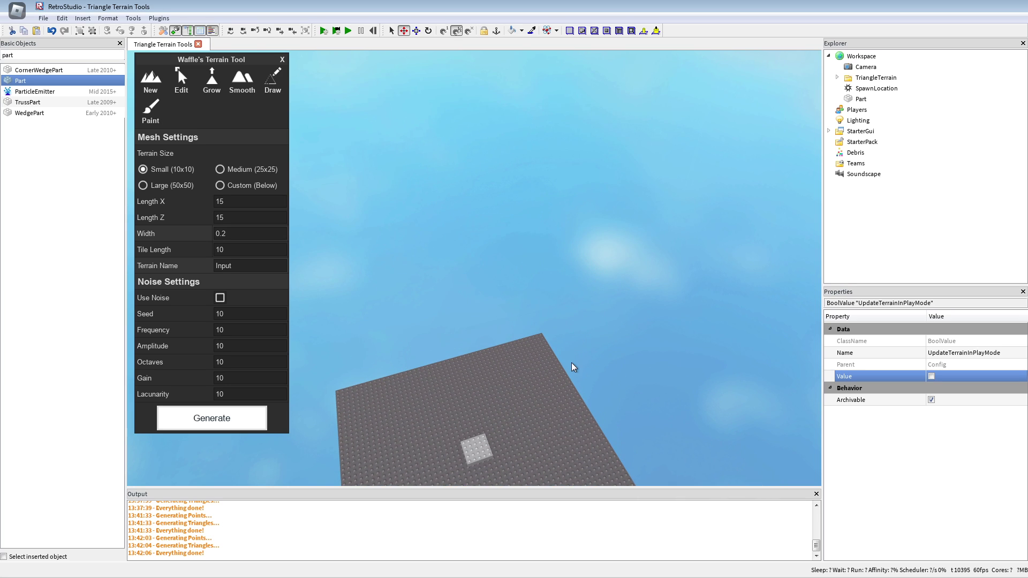